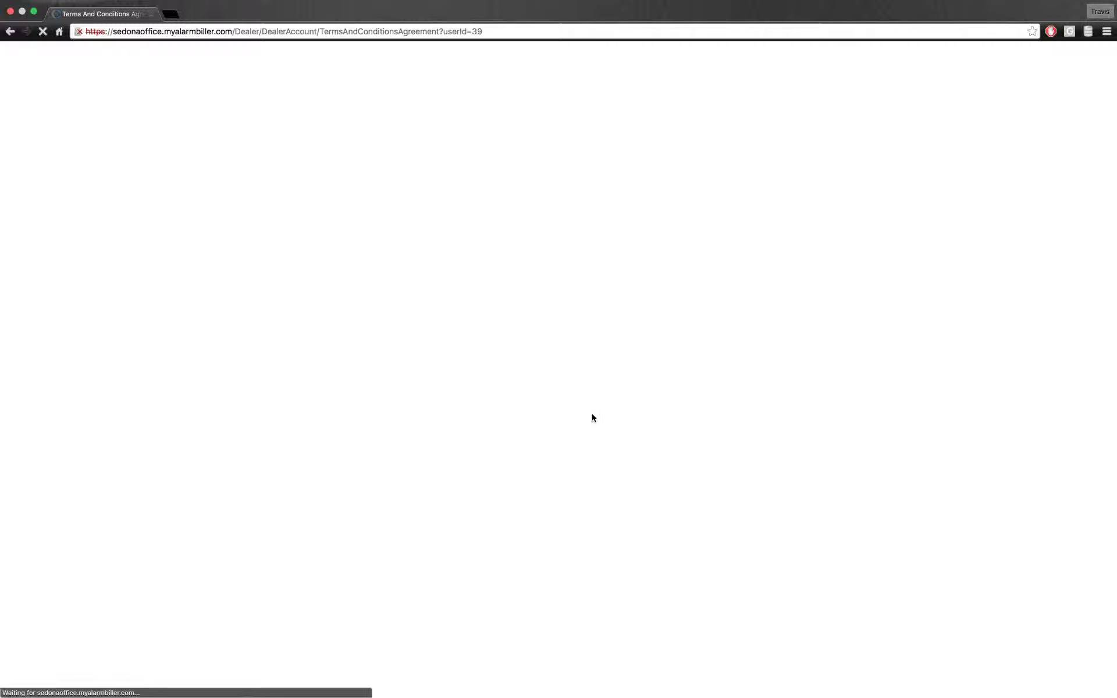
Step: Scroll to the end of the terms, tick 'I agree to the Terms and Conditions' and accept
scroll(697, 258, down, 4)
scroll(698, 257, down, 15)
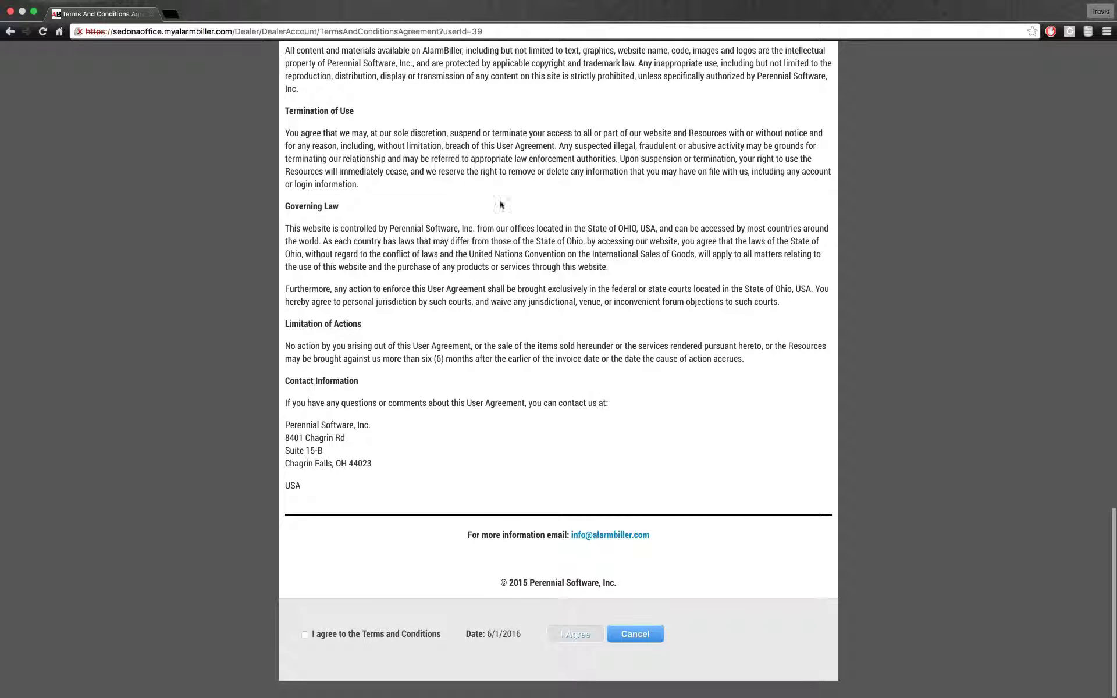
click(319, 634)
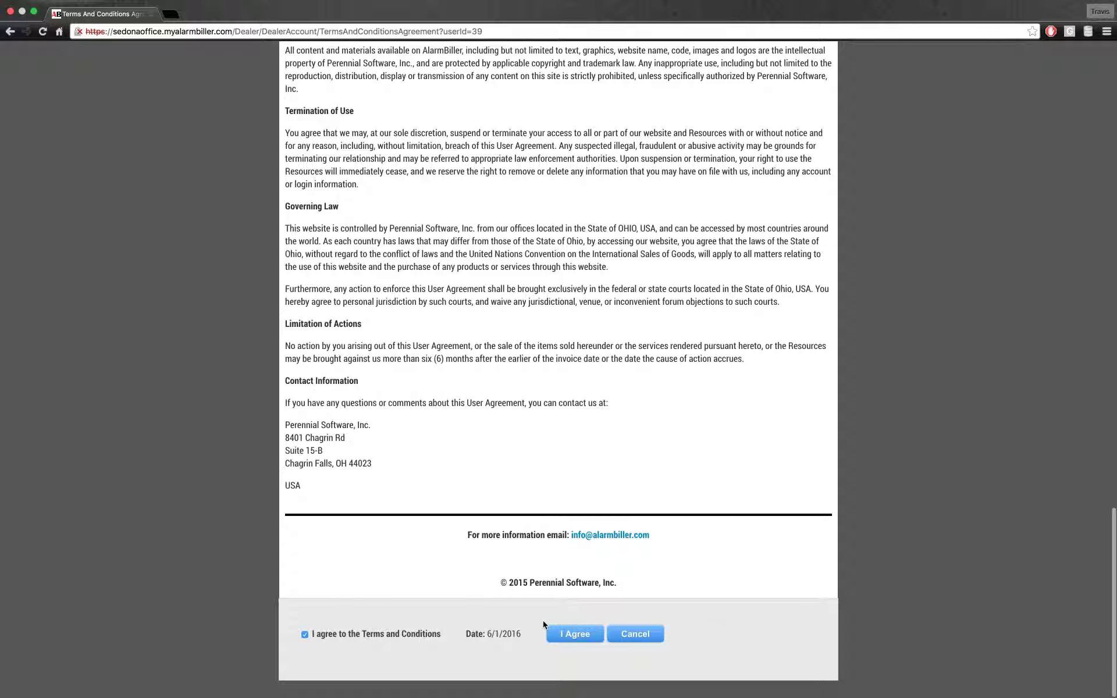
click(575, 634)
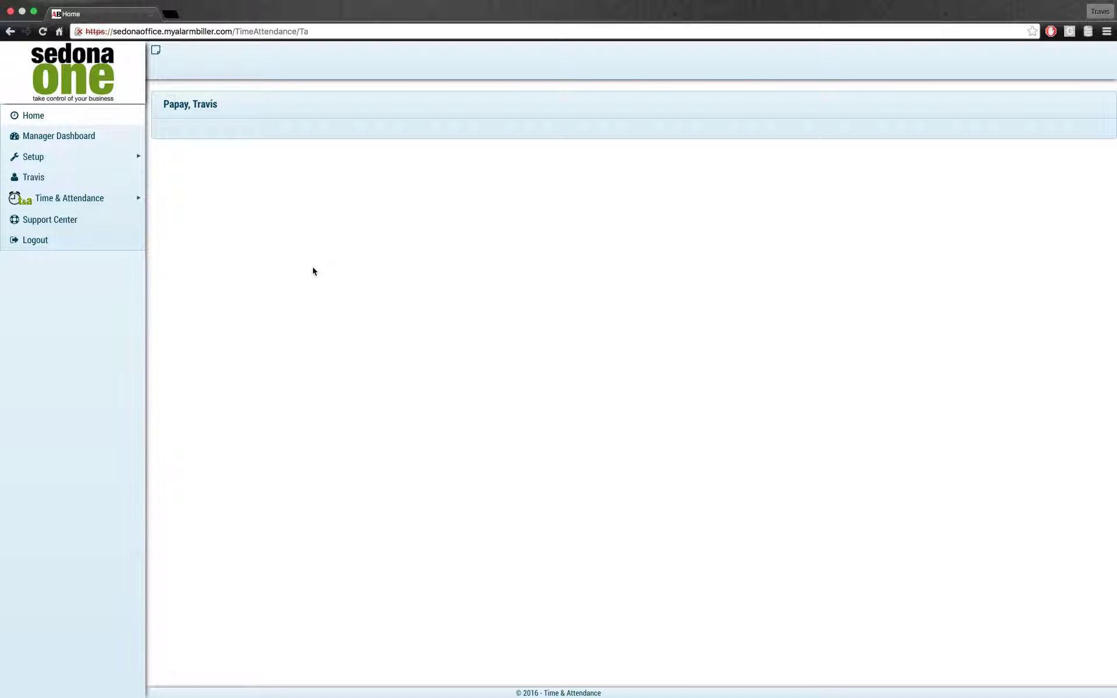
Step: Go to Setup > Preferences to show the payroll settings
click(51, 161)
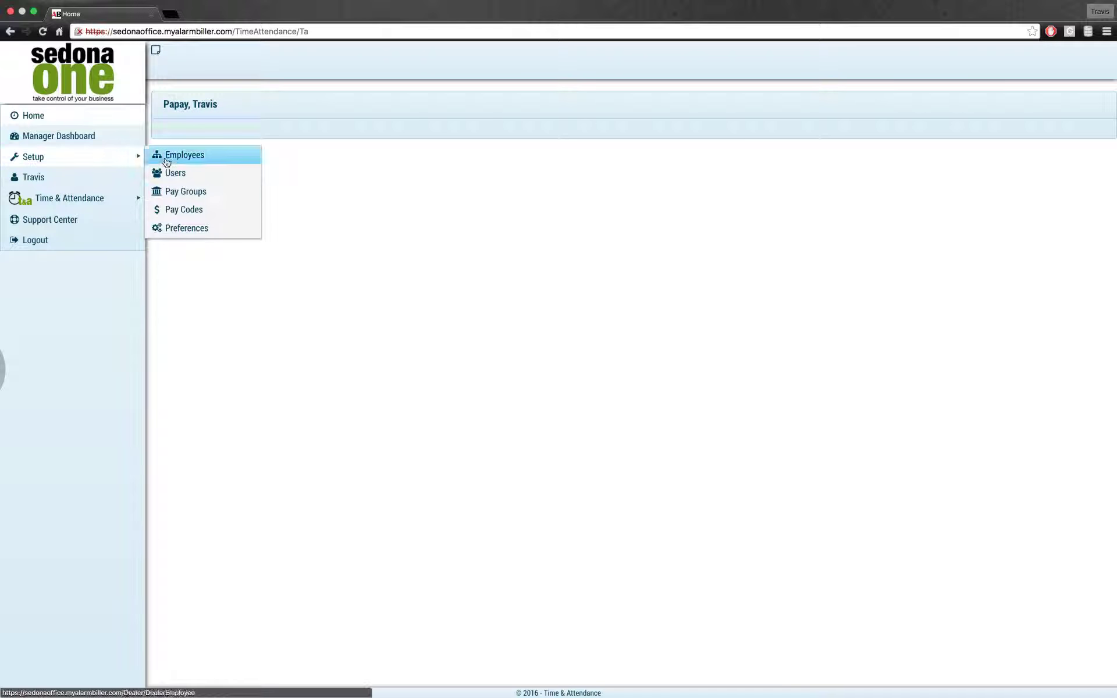
click(210, 234)
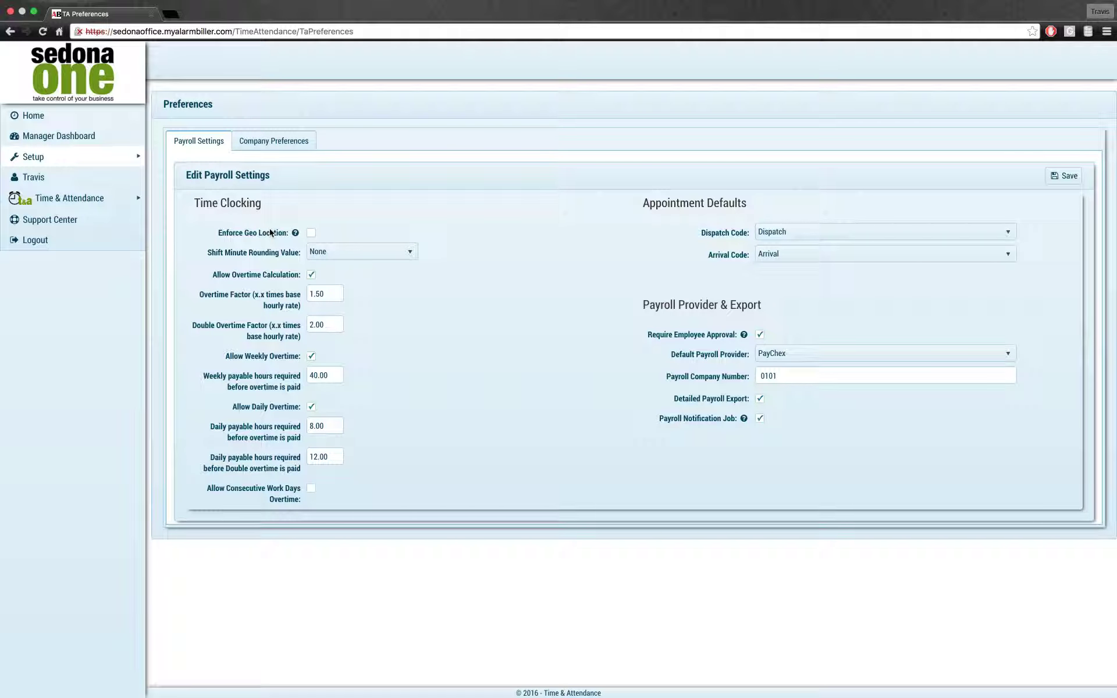
Step: Expand the Shift Minute Rounding Value dropdown to list None through 15 Minutes
mouse_move(296, 234)
click(326, 260)
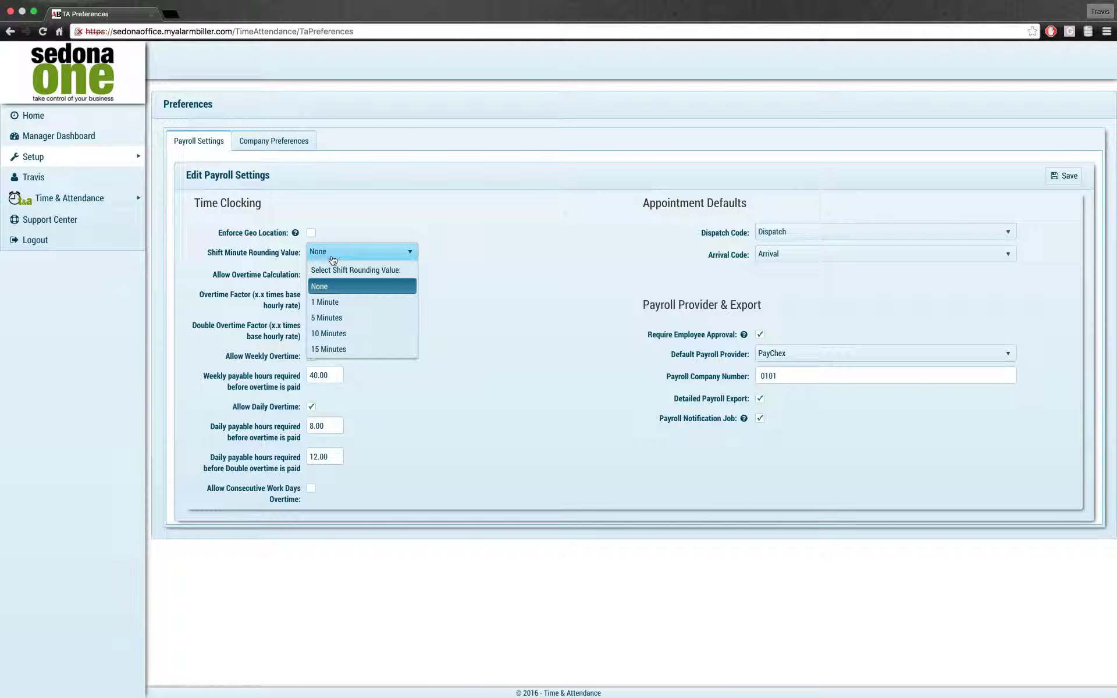
Step: Leave shift rounding at None and toggle Allow Overtime Calculation off and back on
click(507, 249)
click(312, 276)
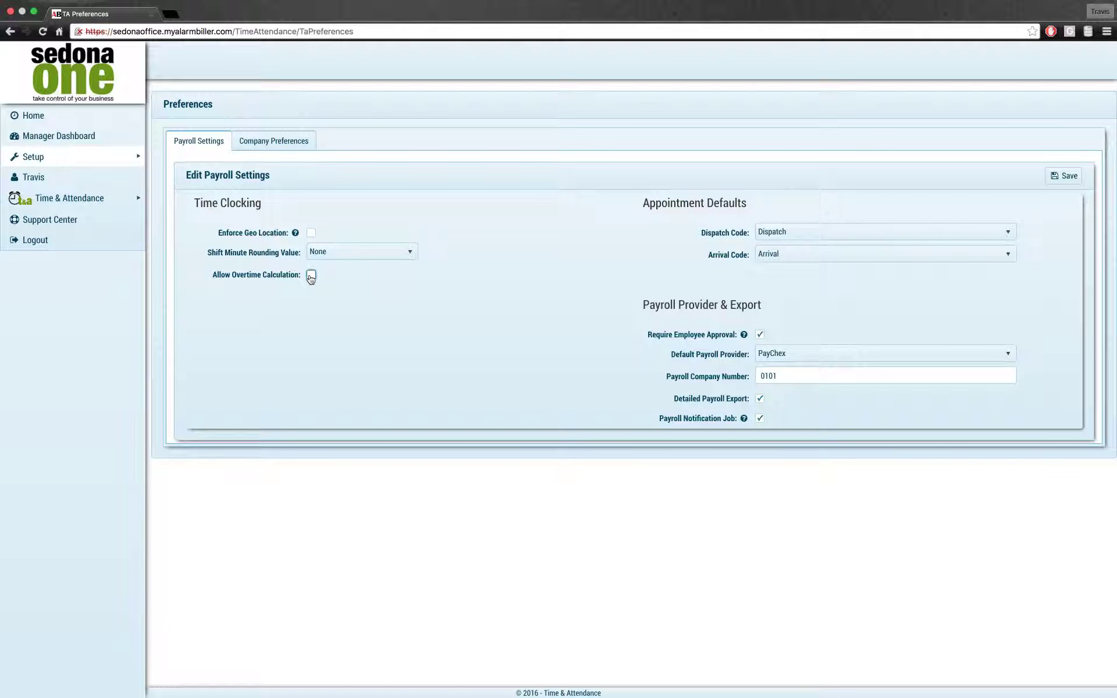
click(312, 277)
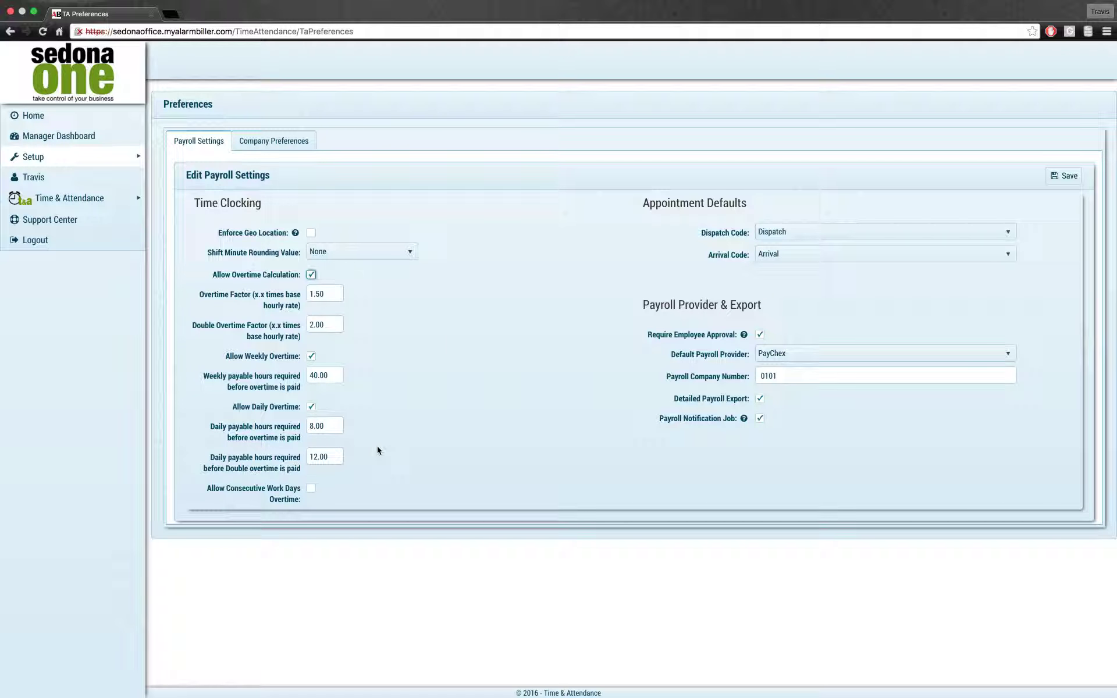
Step: Enable consecutive work days overtime, showing 7.00 days and 0.00 double-overtime hours
click(312, 488)
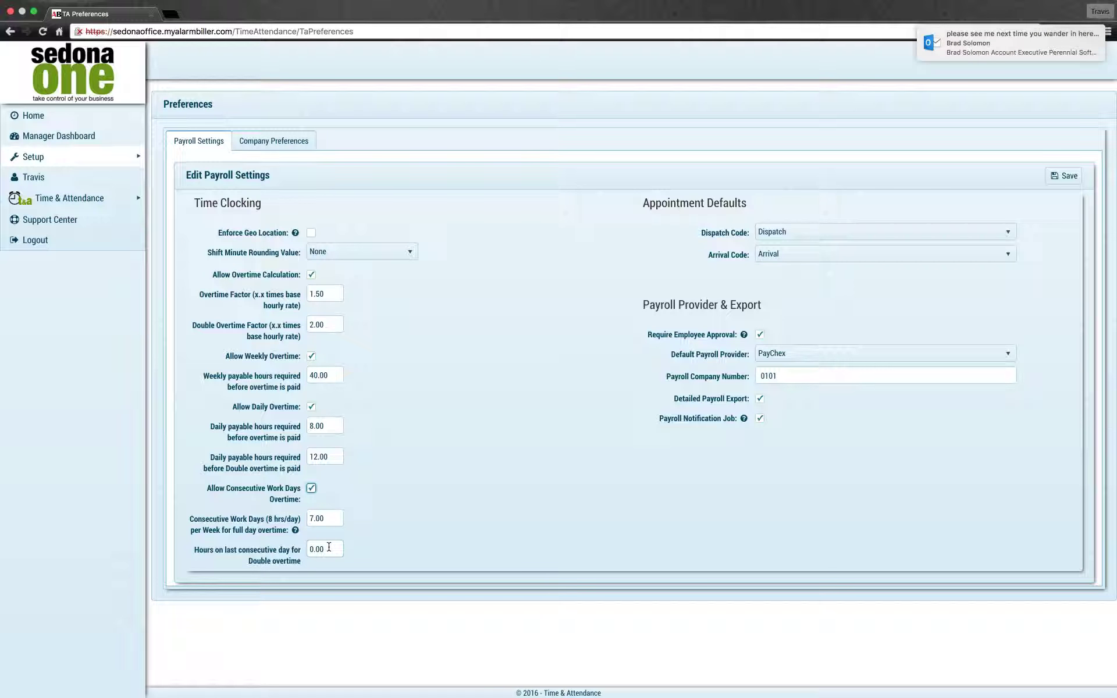
click(422, 450)
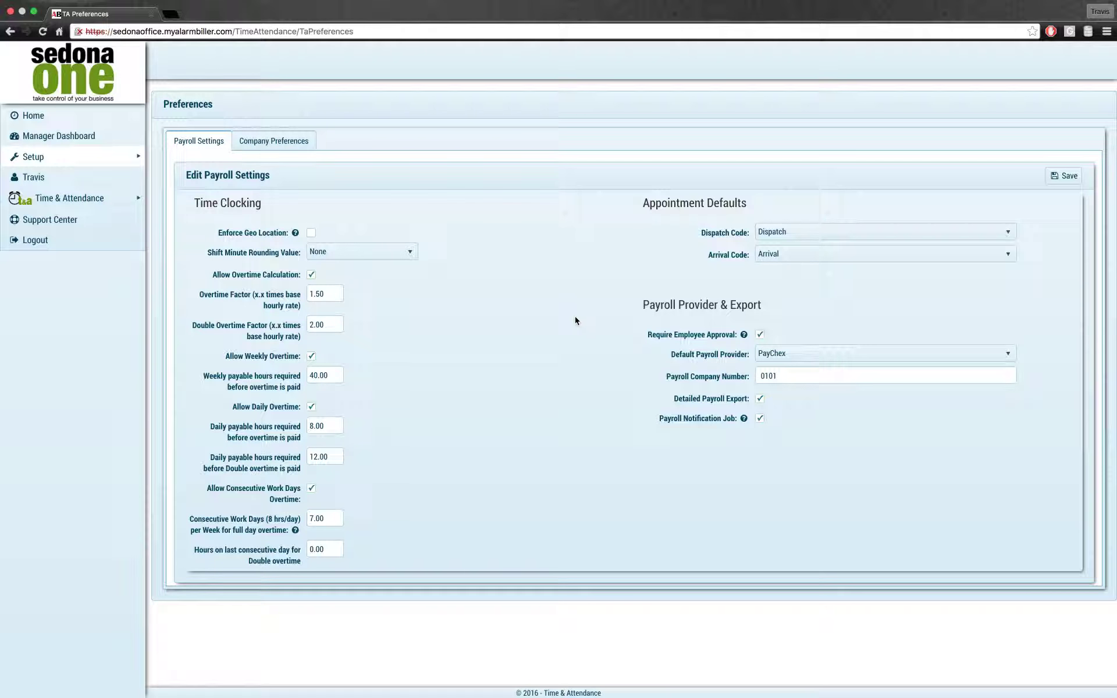
click(831, 245)
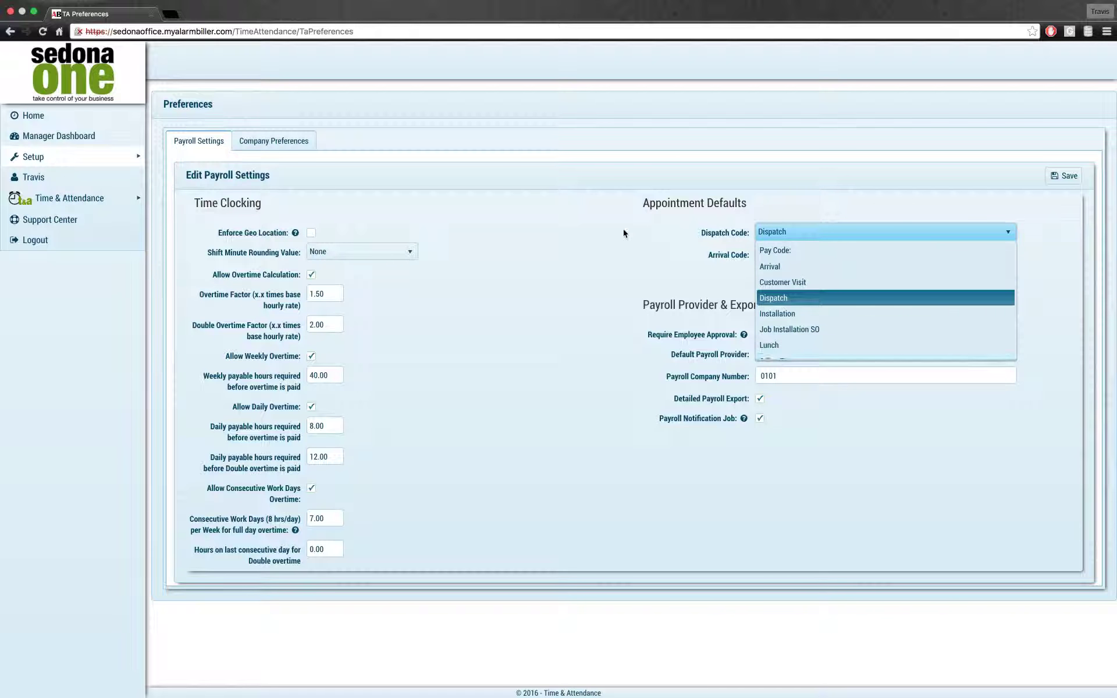
click(618, 249)
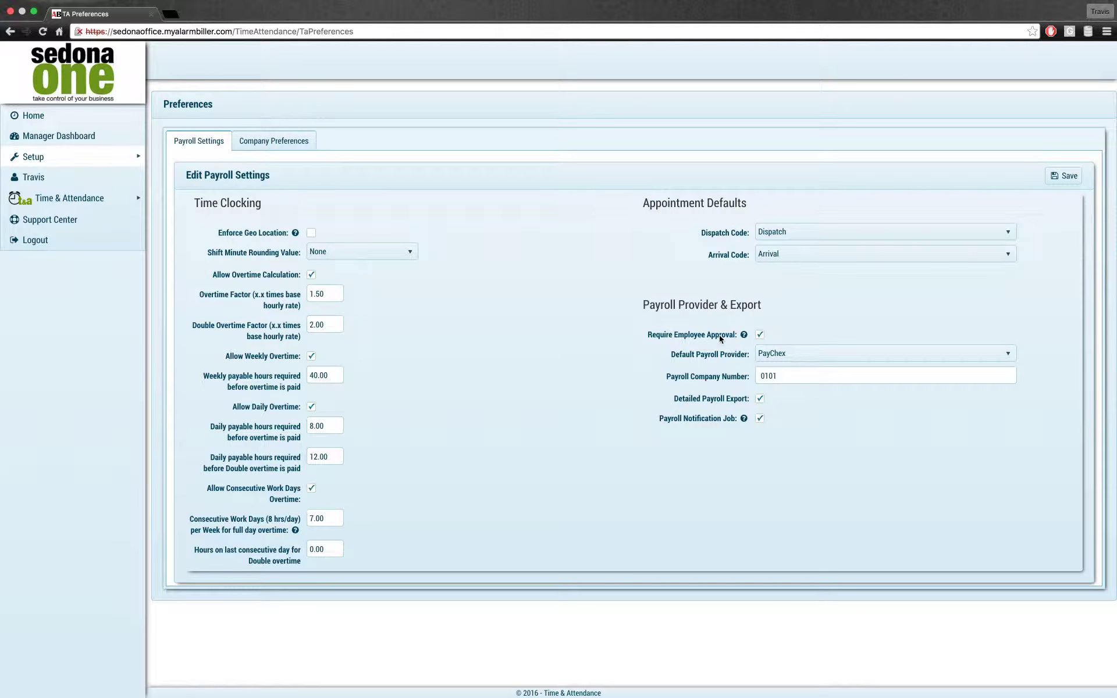
Step: Keep PayChex as the payroll provider on the Payroll Settings tab
click(826, 354)
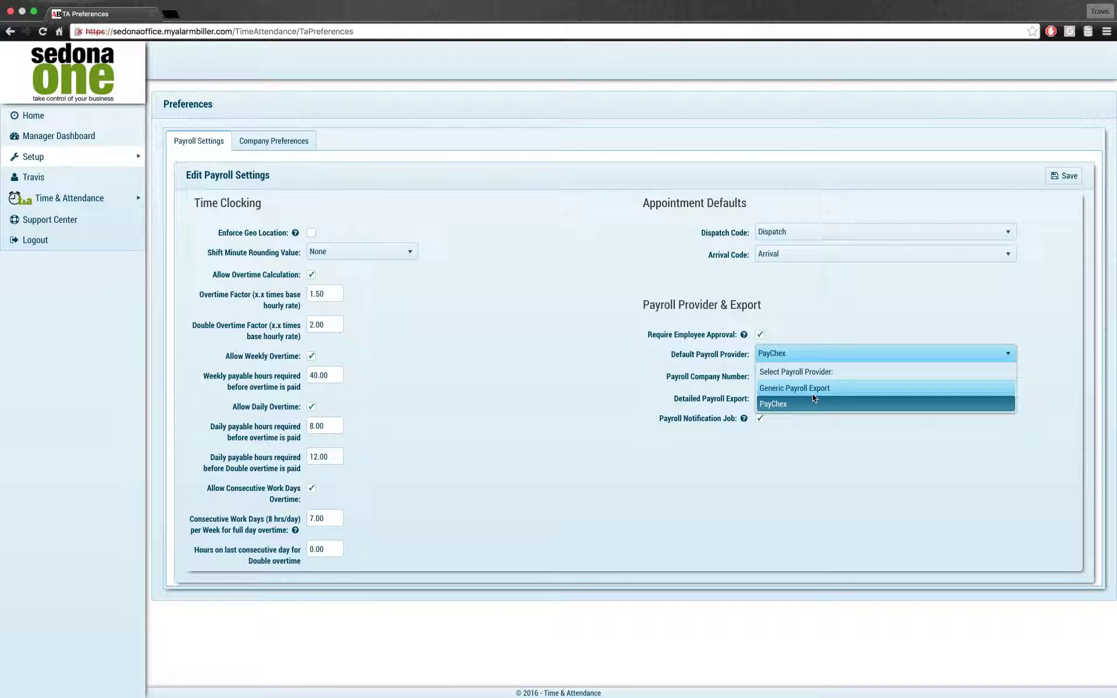
click(689, 365)
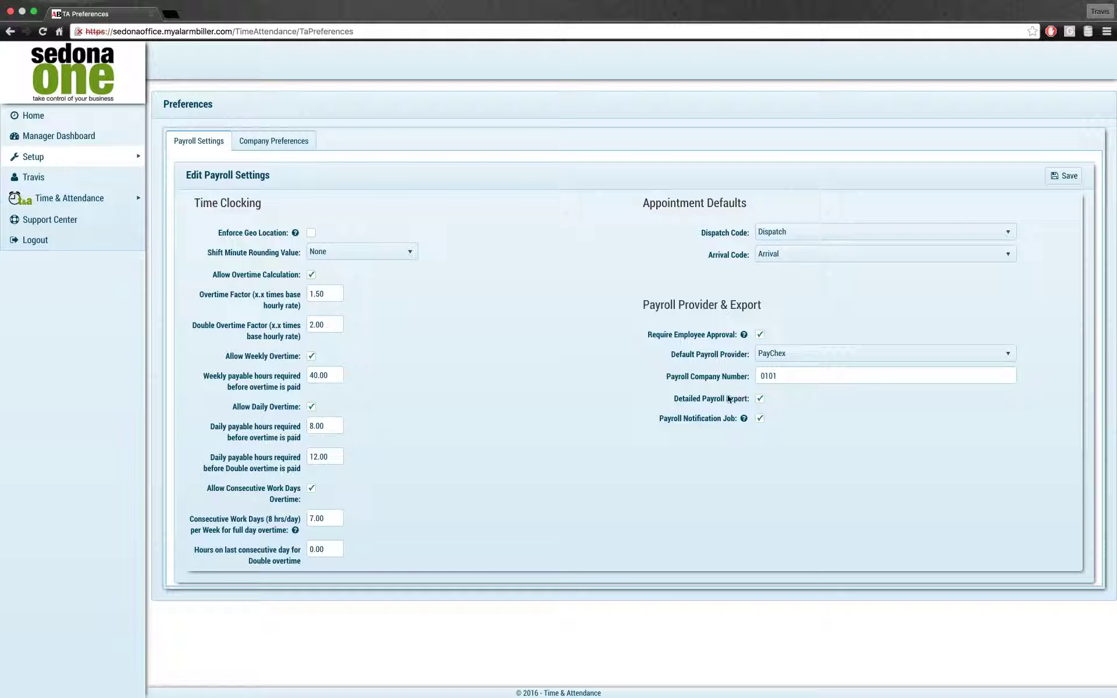
click(801, 257)
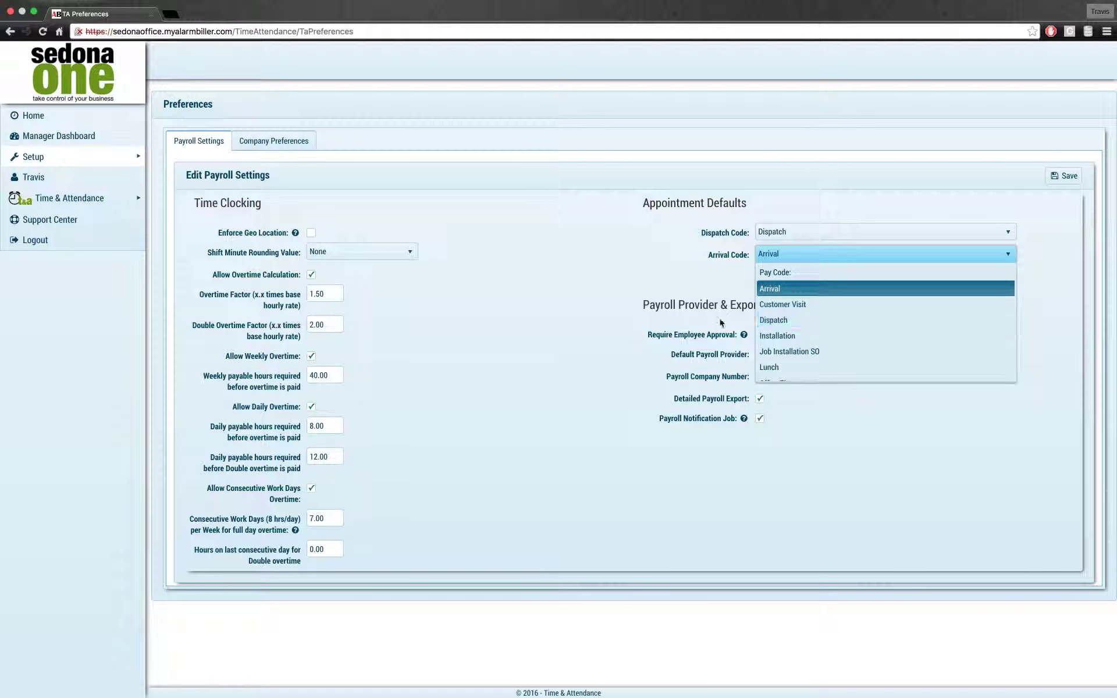
click(589, 379)
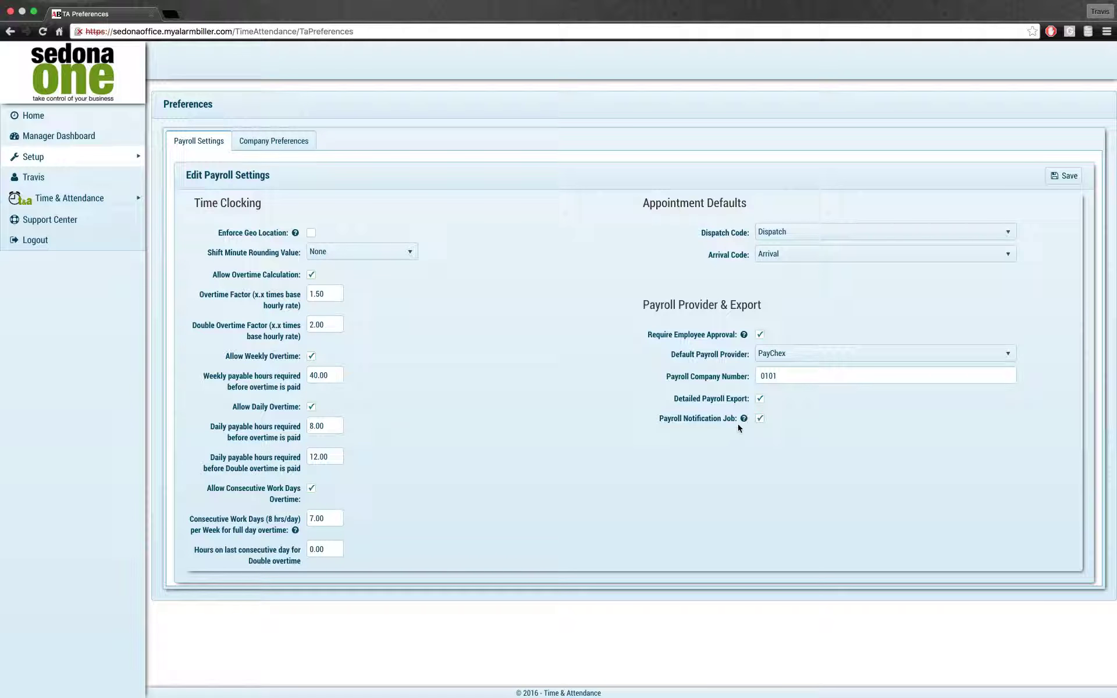
mouse_move(743, 424)
mouse_move(748, 339)
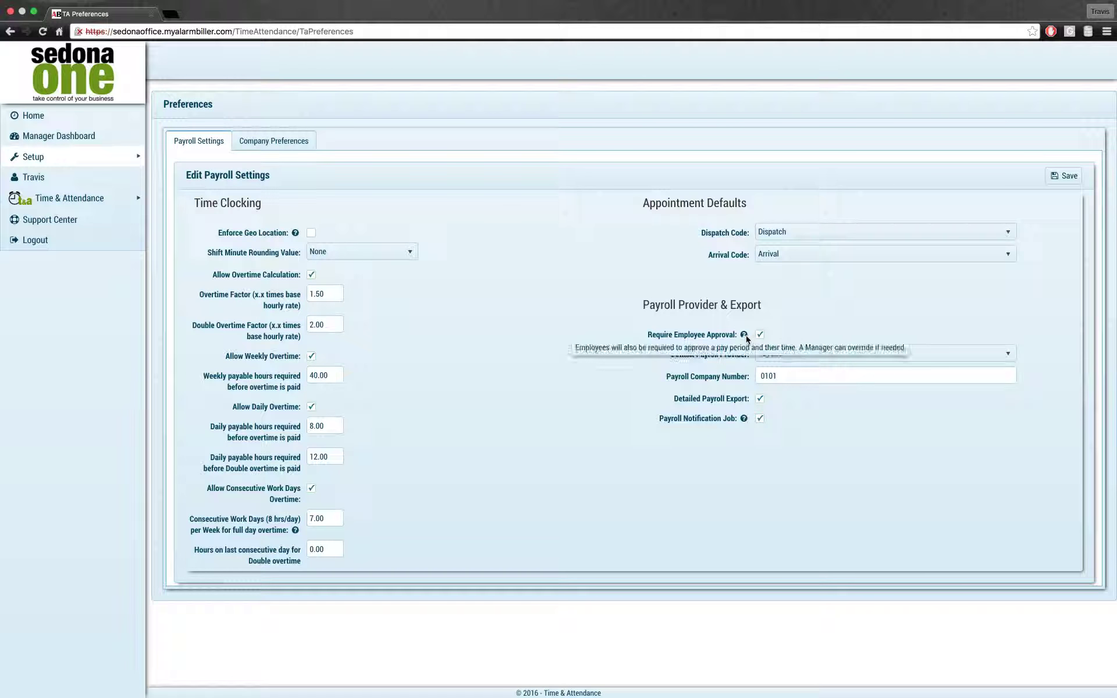
mouse_move(746, 421)
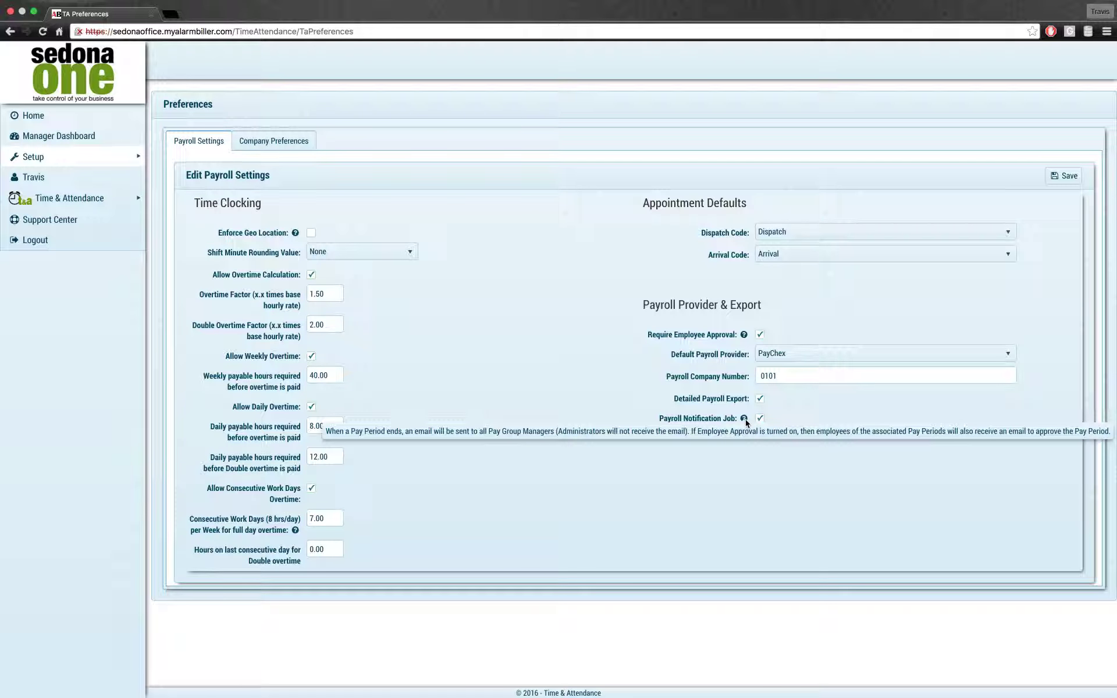
click(251, 141)
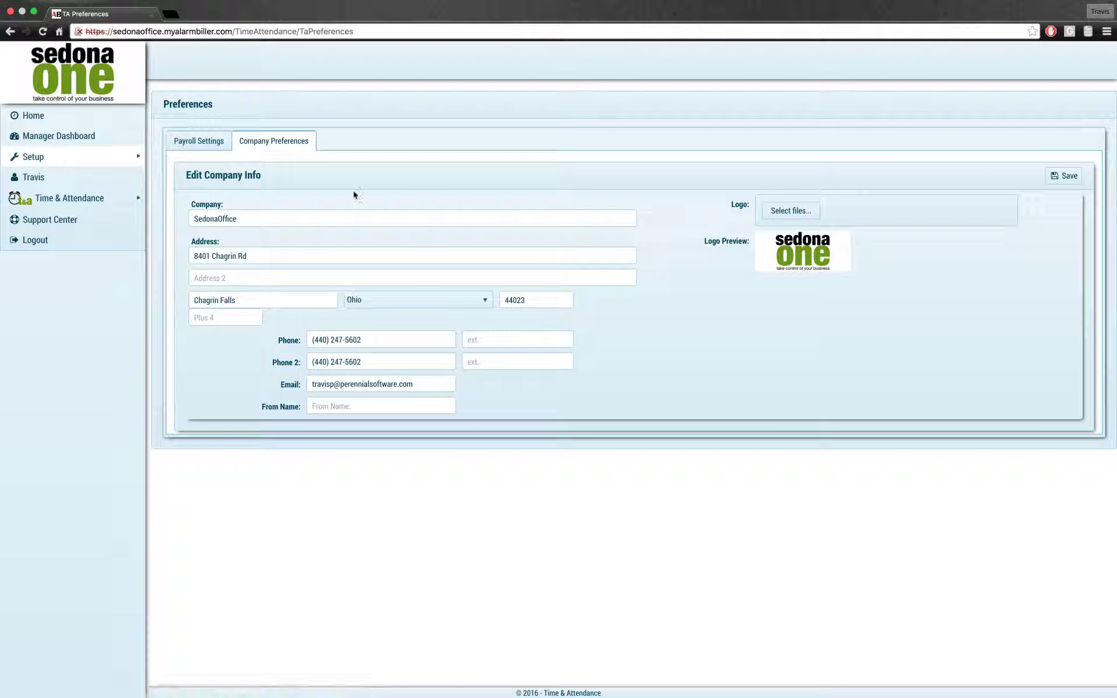
click(205, 146)
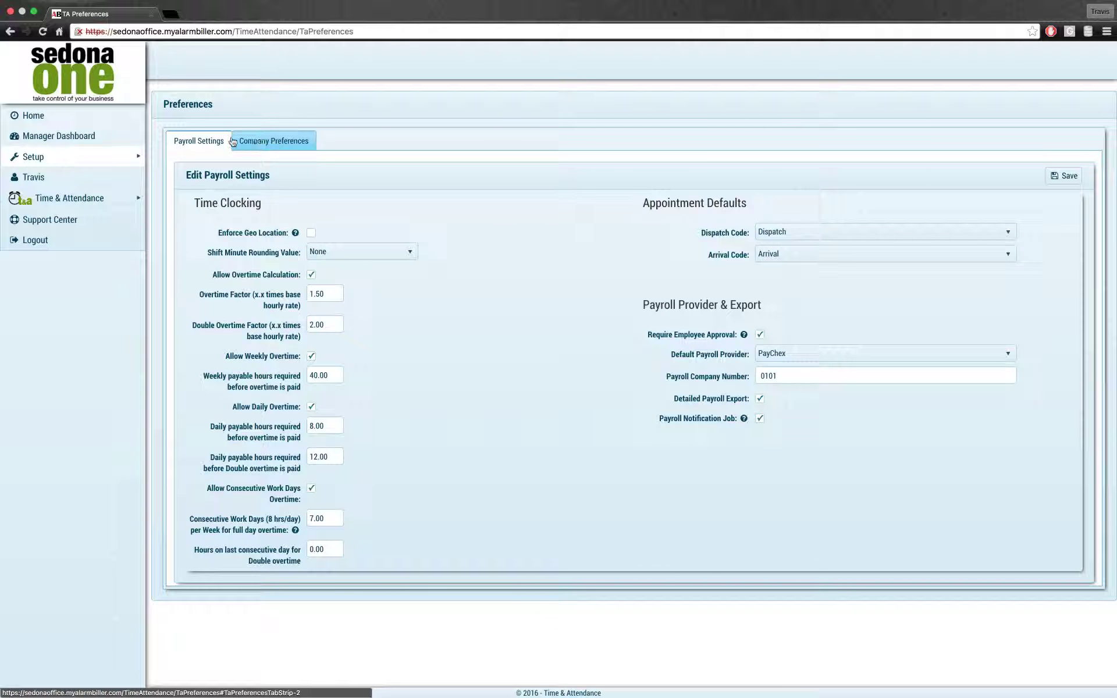
Step: Go to Setup > Pay Groups to list the existing pay groups
mouse_move(96, 159)
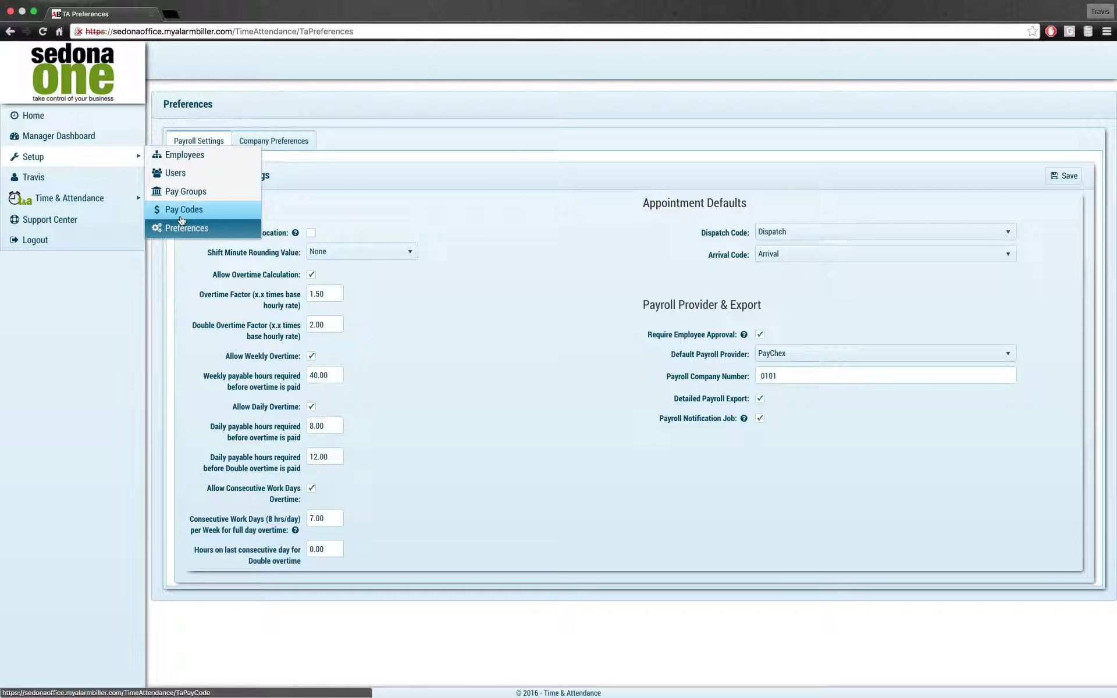
click(183, 197)
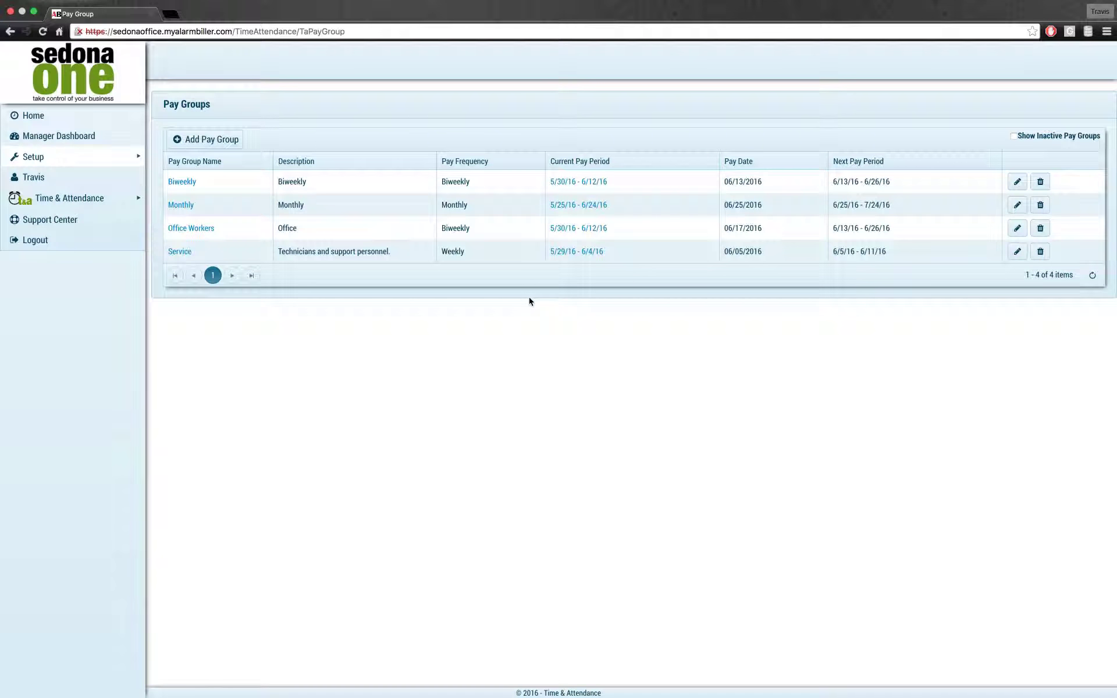
Step: Add a new pay group named 'IT Dept' with a Biweekly pay frequency
click(208, 137)
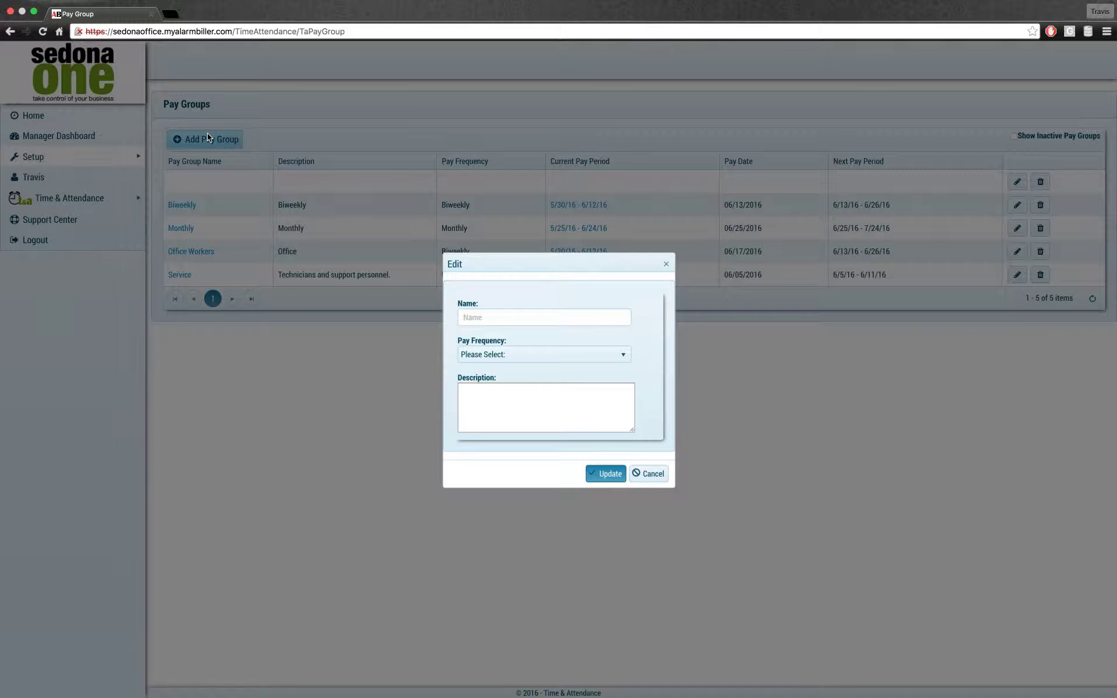
click(592, 319)
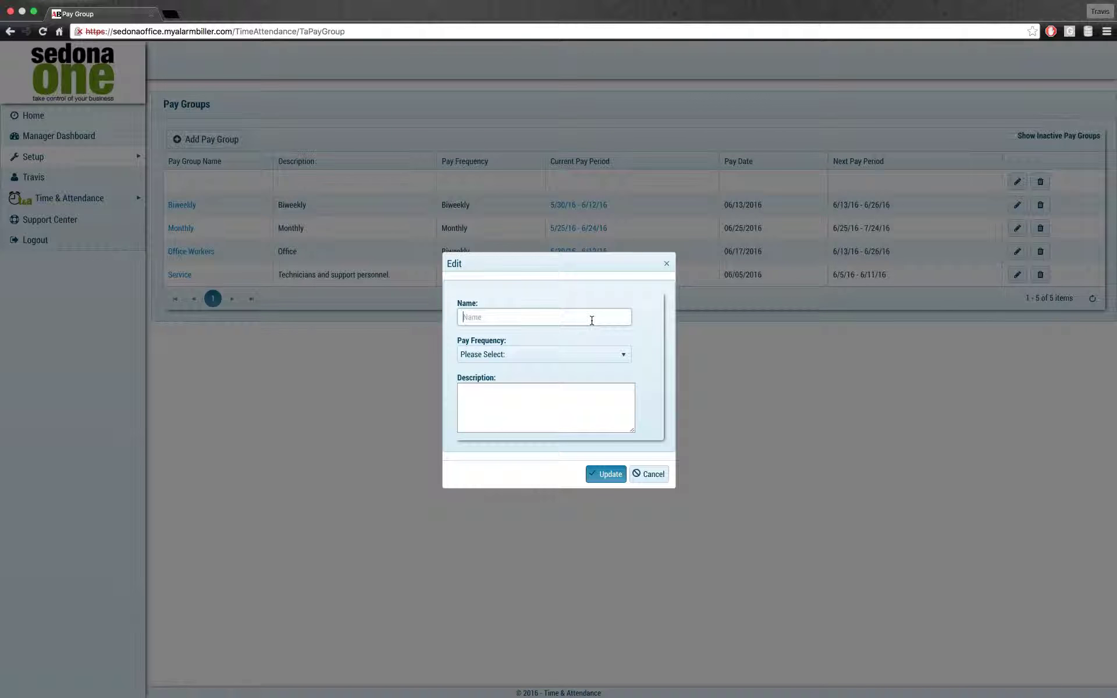
text(IT Work)
key(BackSpace)
key(BackSpace)
key(BackSpace)
key(BackSpace)
text(d)
key(BackSpace)
text(Dept)
click(589, 359)
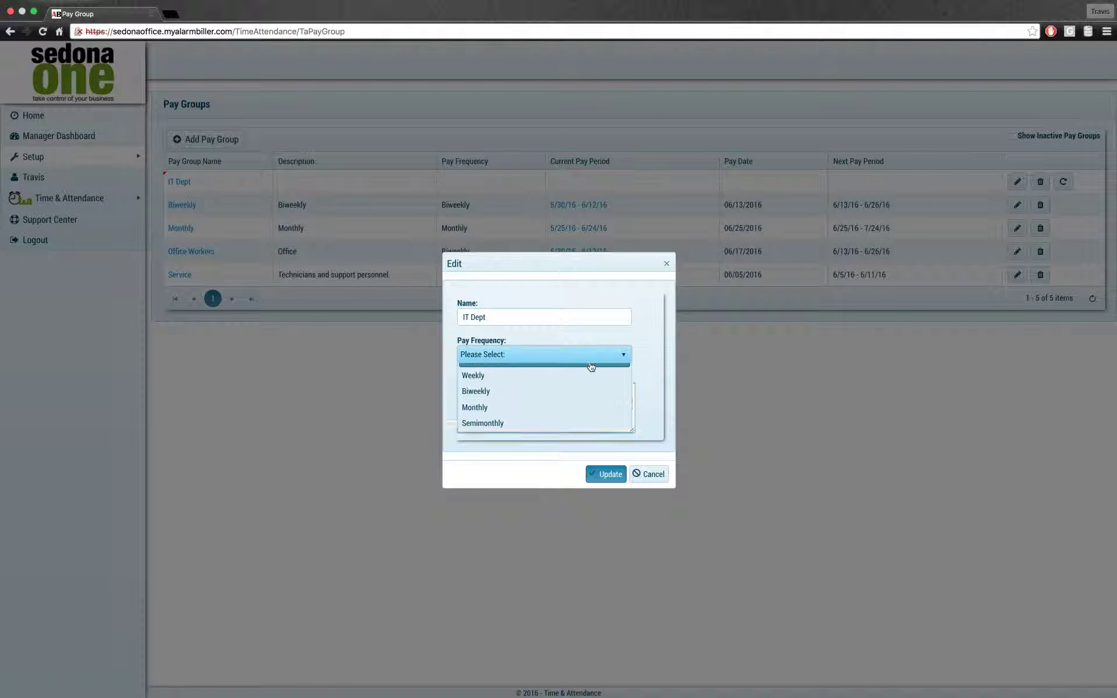
click(509, 421)
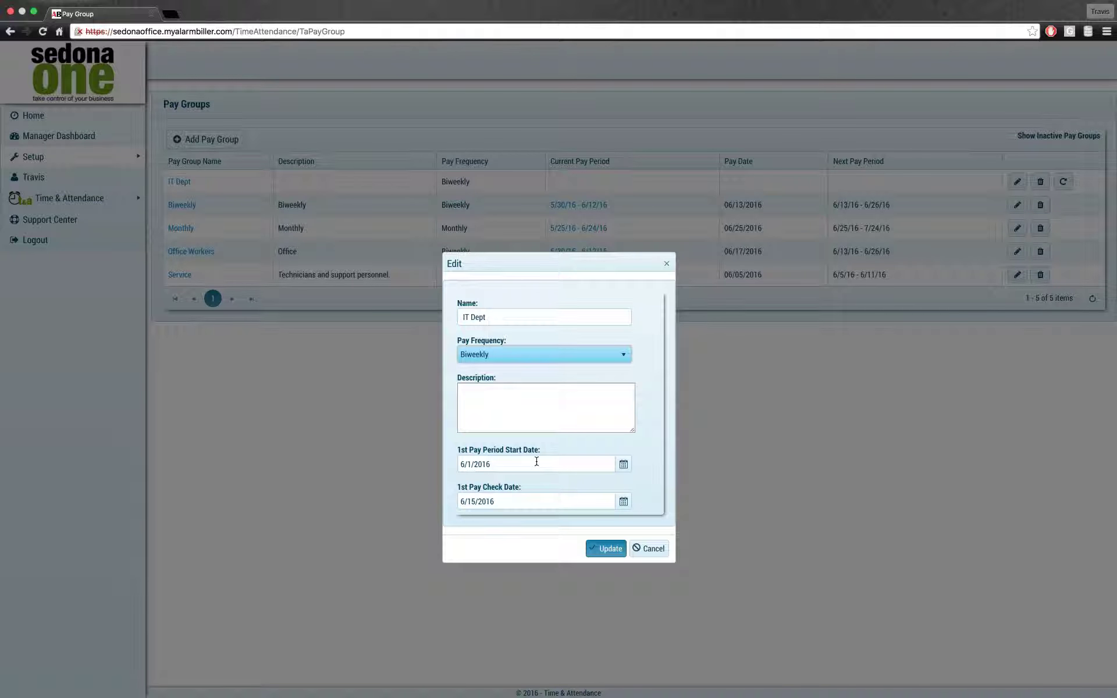
Step: Keep start date 6/1/2016 and pay check date 6/15/2016, describe it as 'IT Dept', and save
click(622, 464)
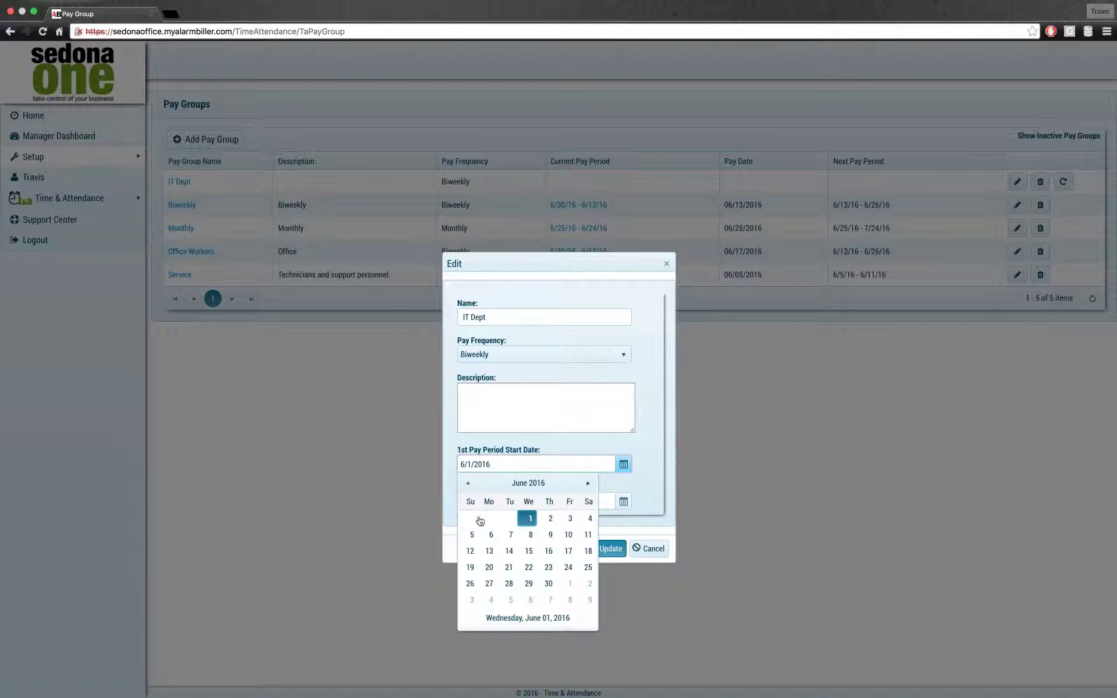
click(657, 442)
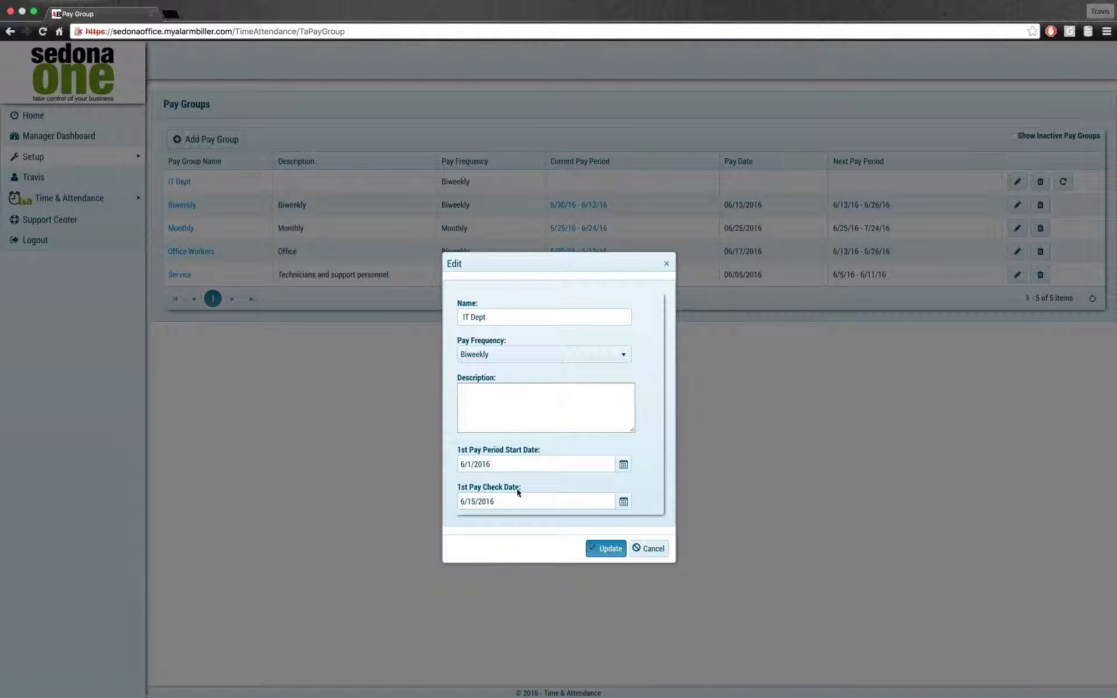
click(623, 501)
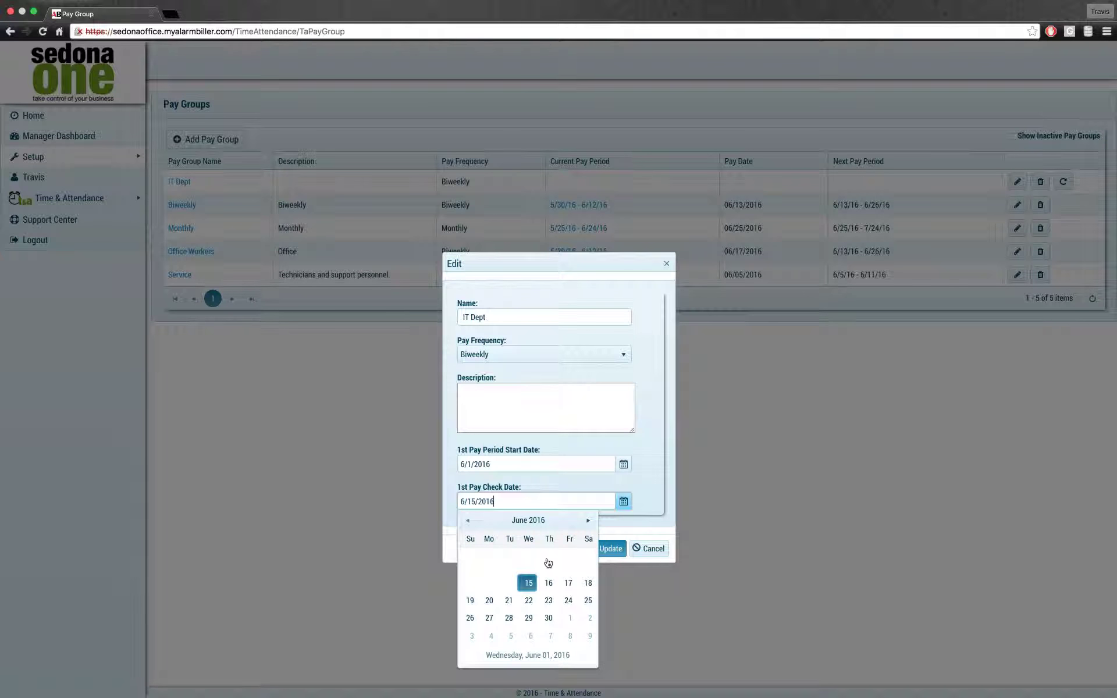
click(621, 508)
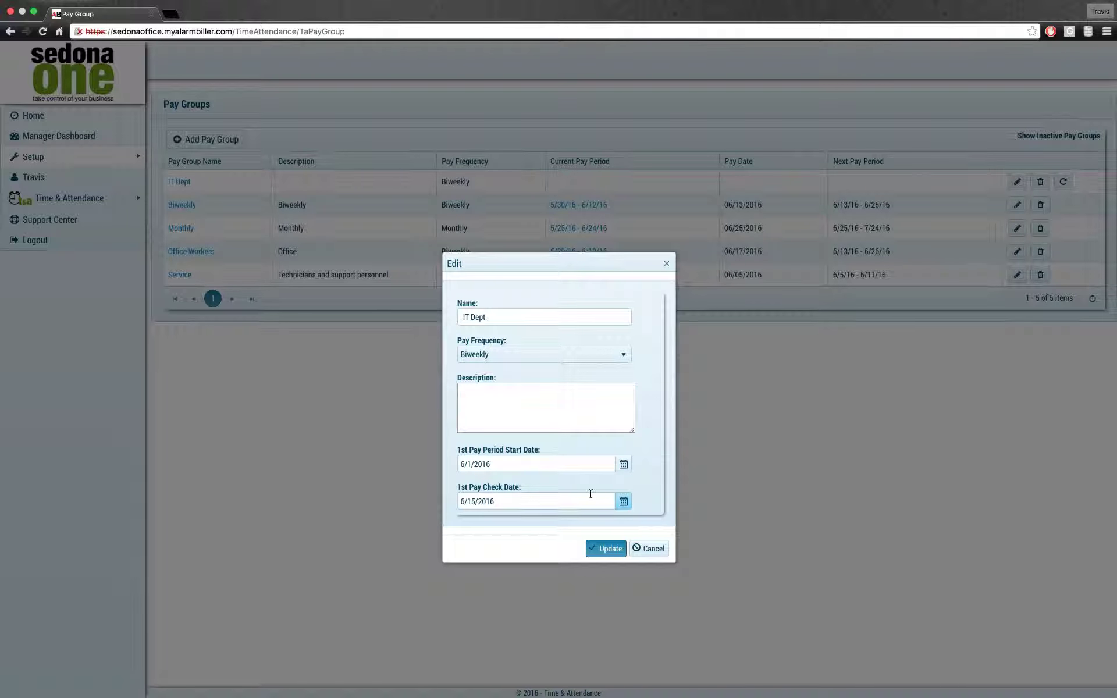
click(555, 416)
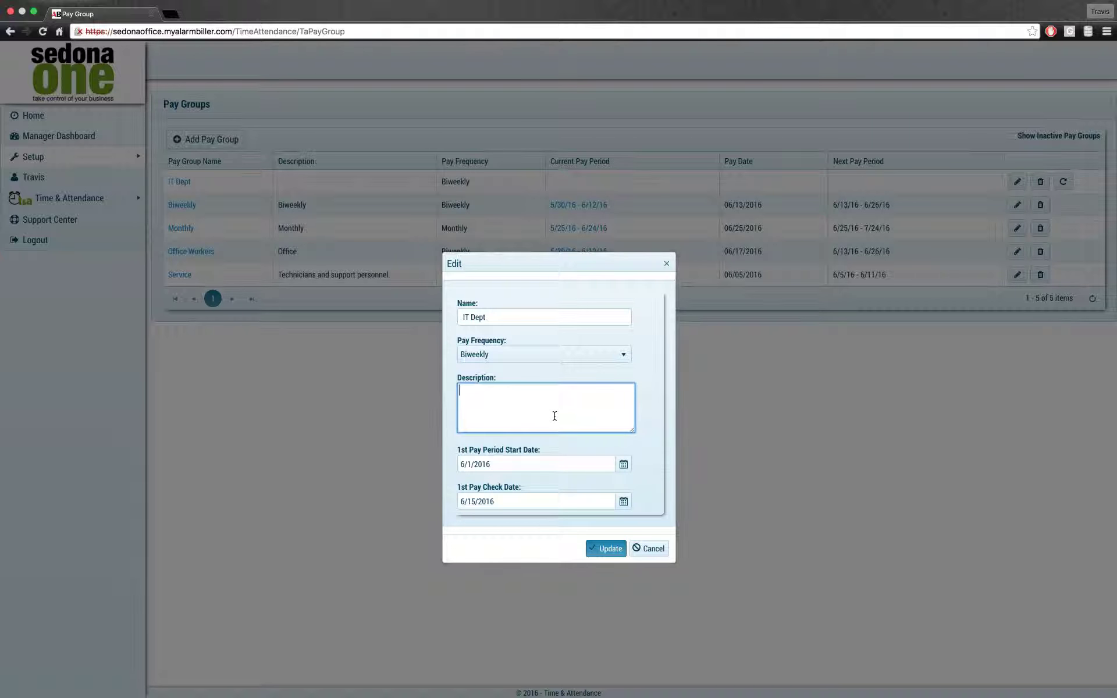
text(IT Dept)
click(605, 548)
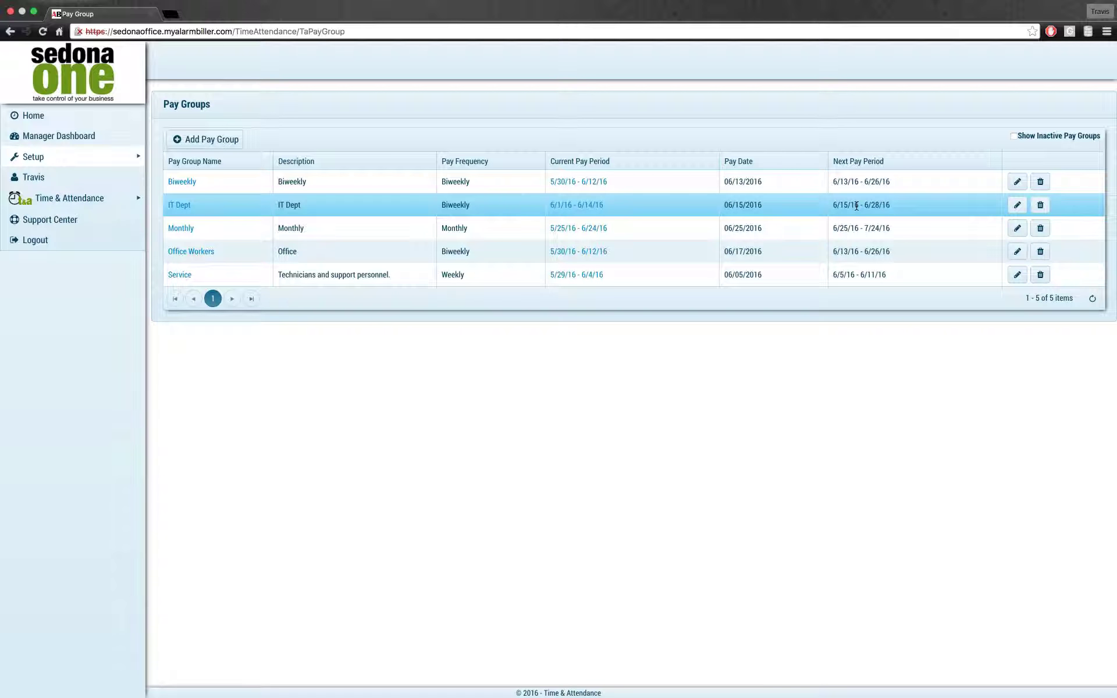
Step: Open the IT Dept pay group details and review its Employees, Managers and Docs tabs
click(171, 208)
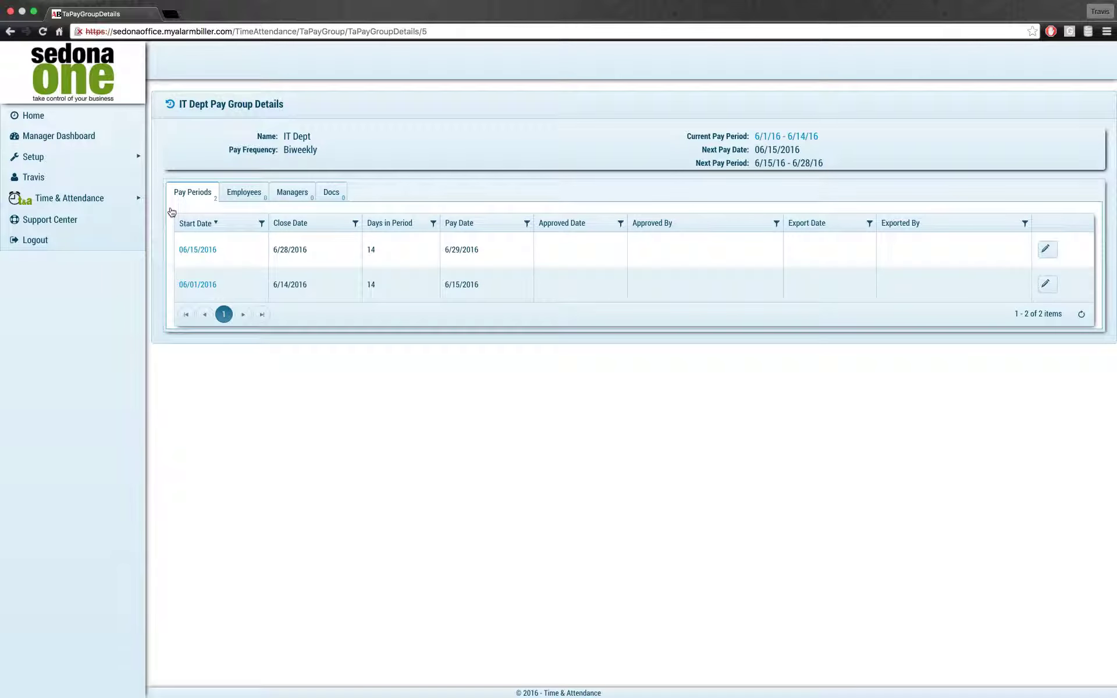
click(249, 201)
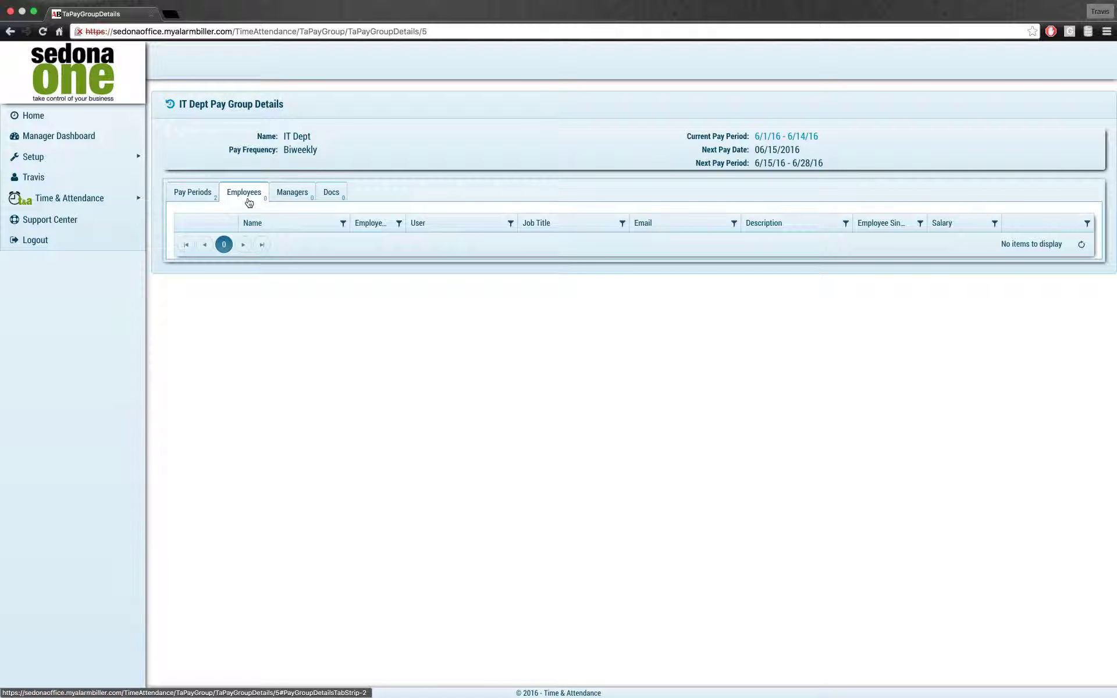
click(287, 198)
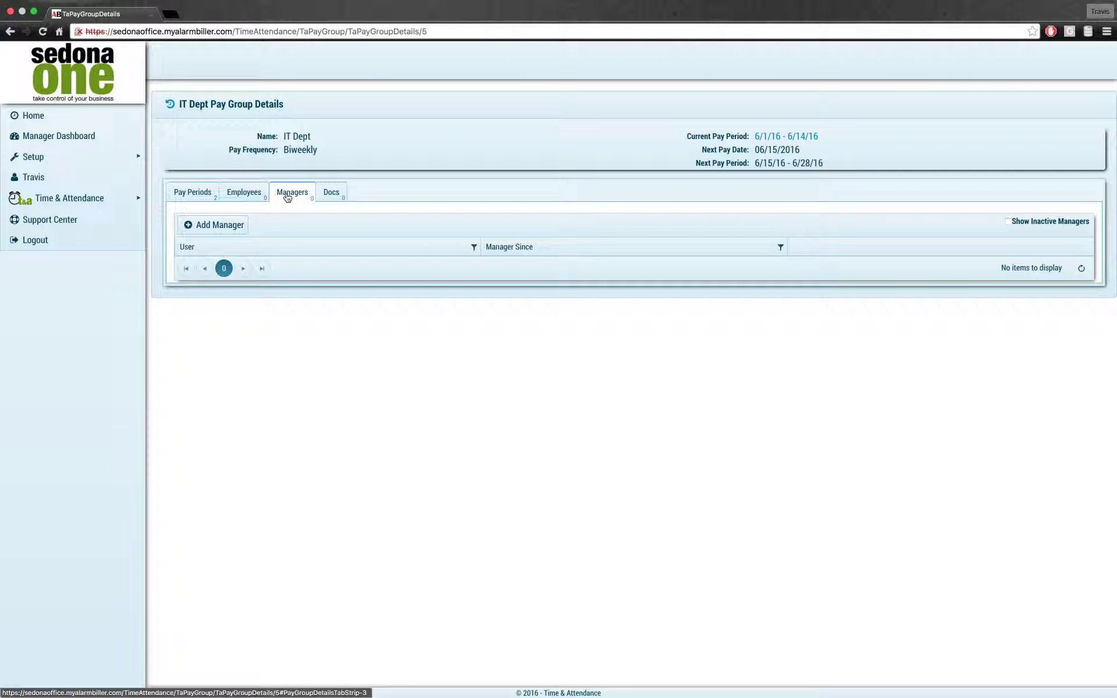
click(332, 192)
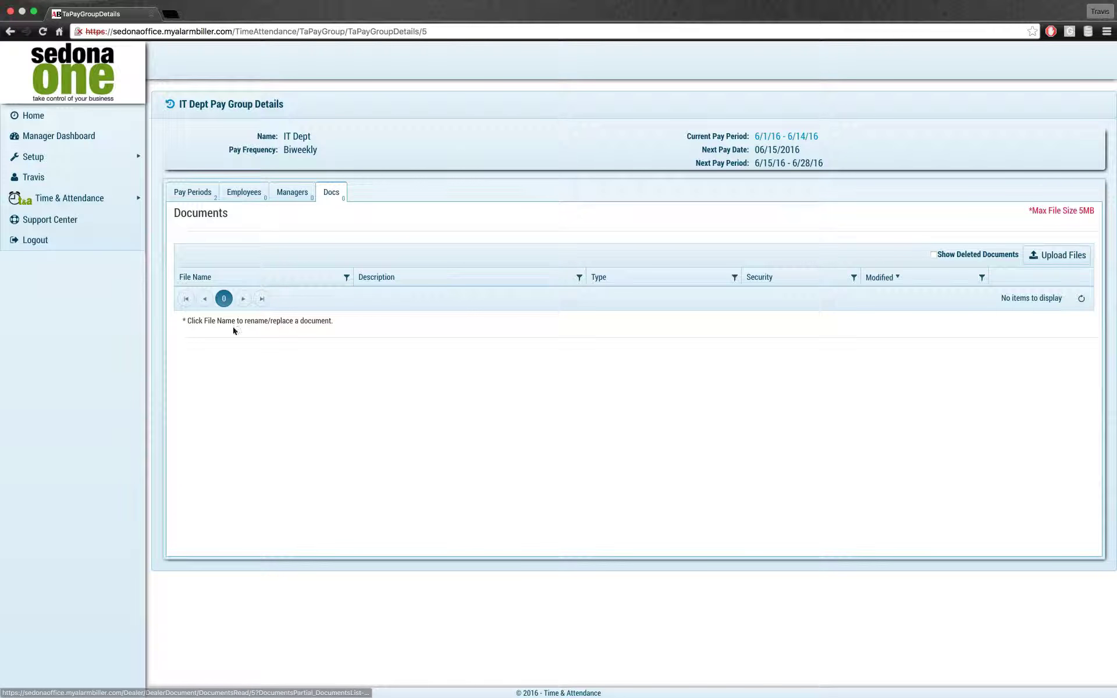
click(168, 105)
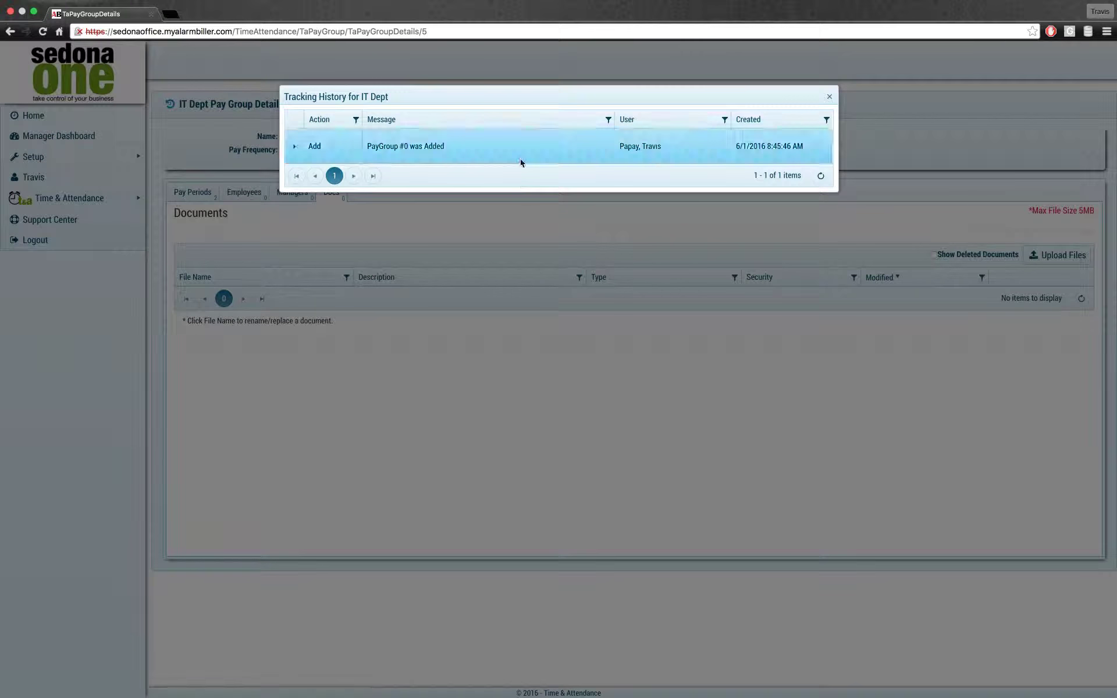
click(294, 147)
click(294, 149)
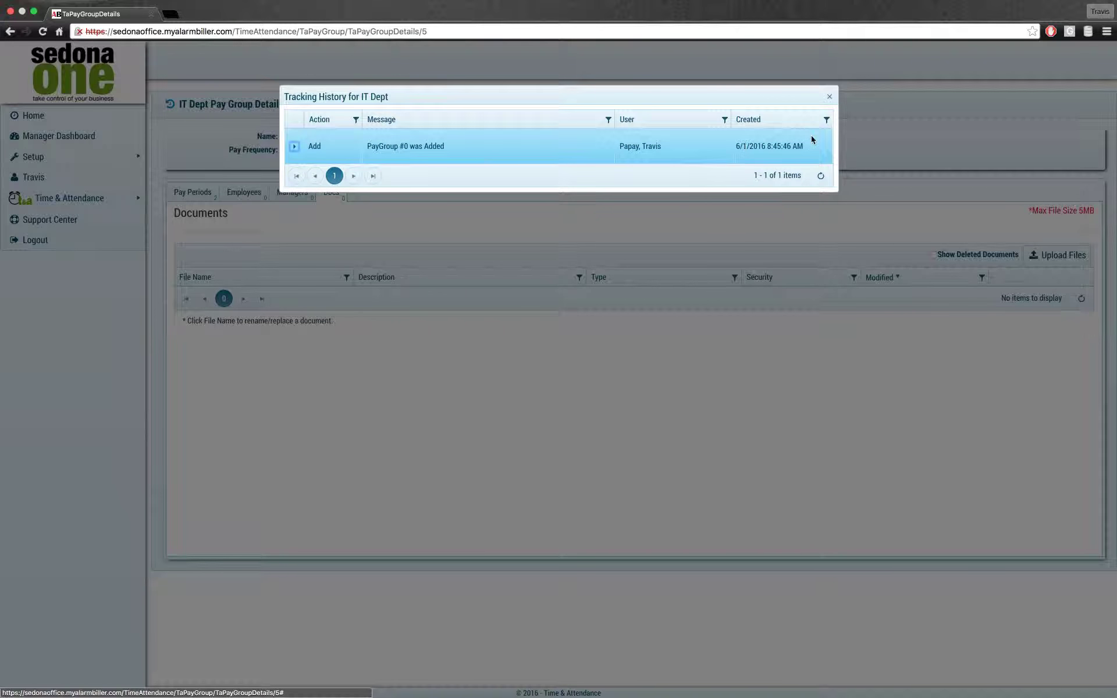
click(830, 97)
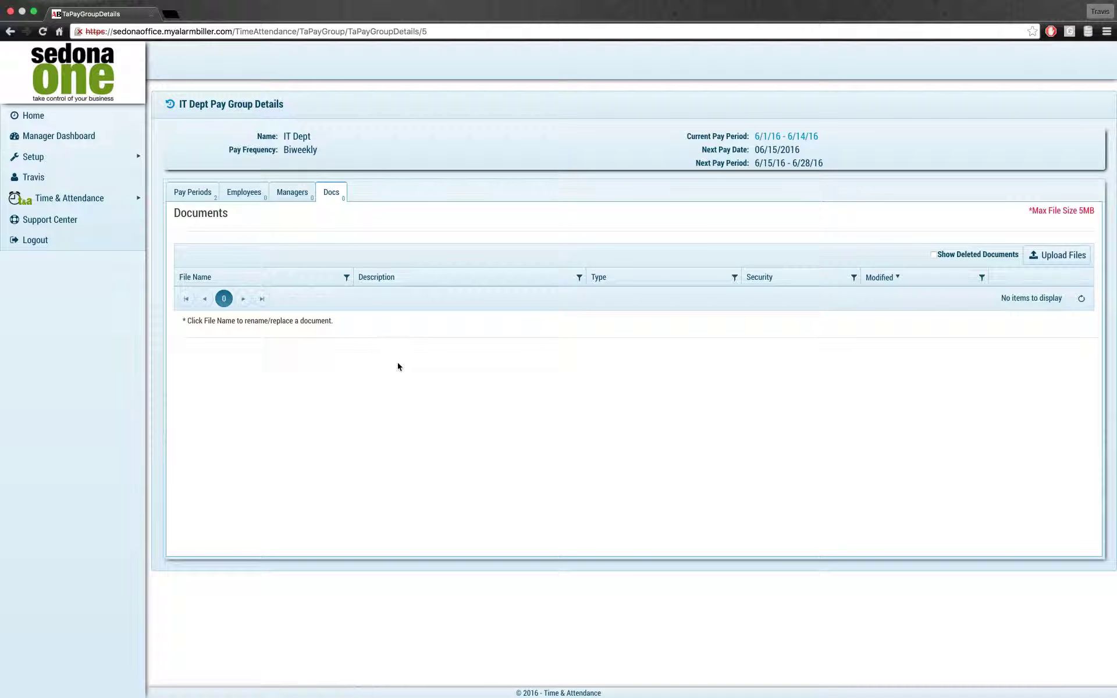
mouse_move(81, 160)
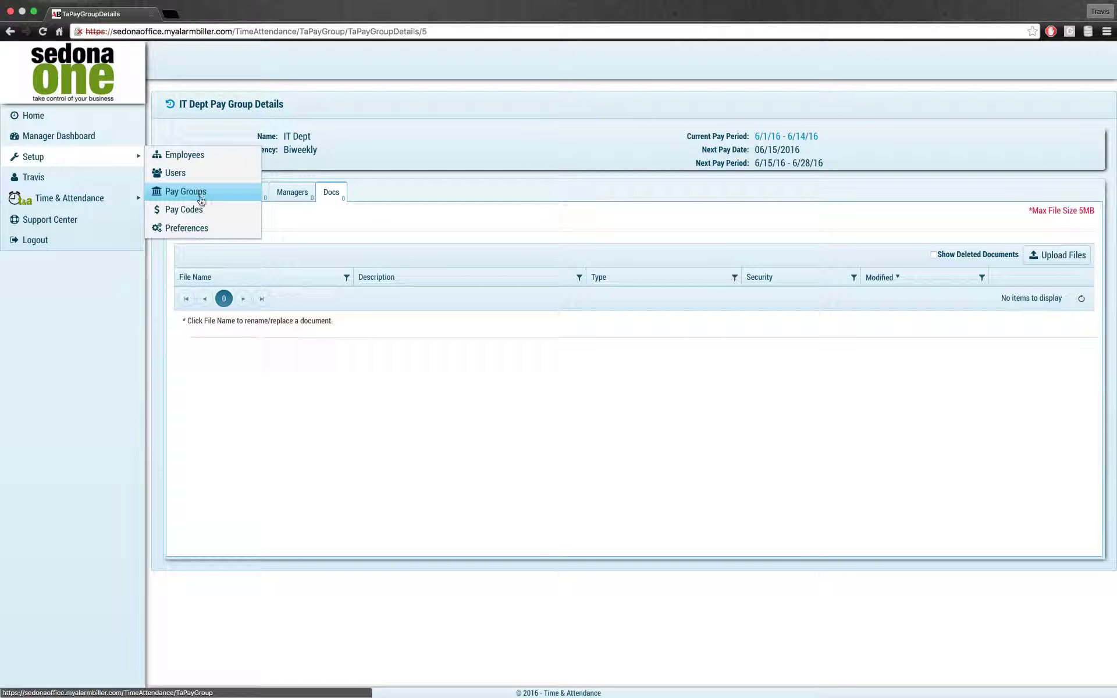
Step: Open the Pay Codes list showing 12 codes from Arrival through Regular
click(198, 210)
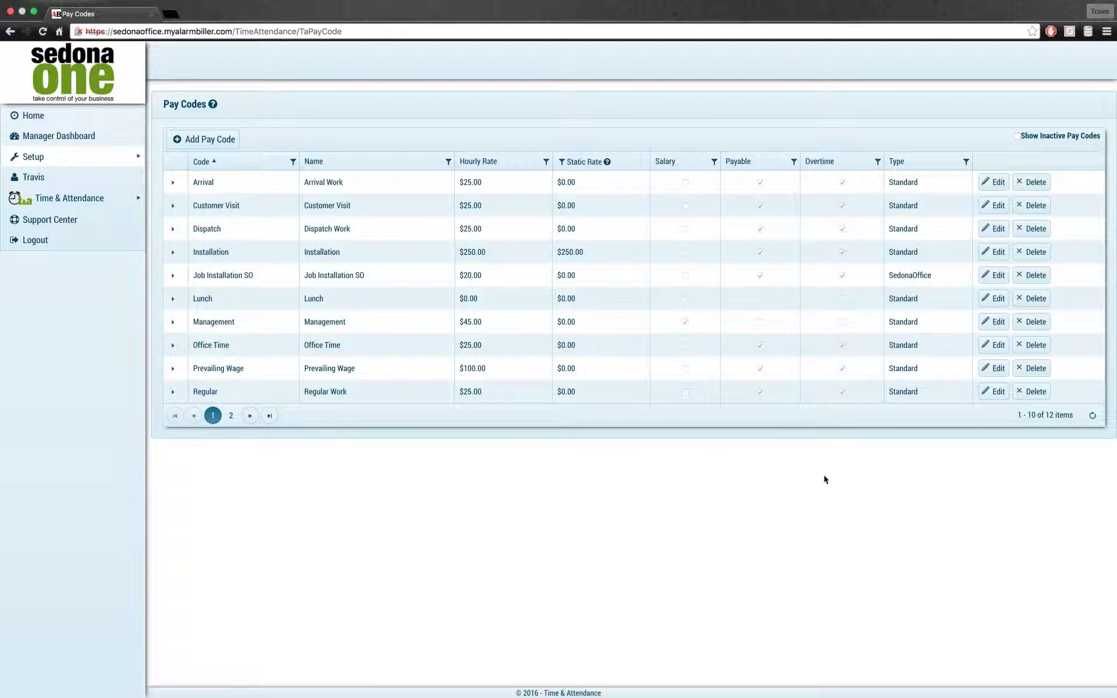
Step: Create an Office Meeting pay code at $20.00 hourly, marked payable and overtime-eligible
click(224, 143)
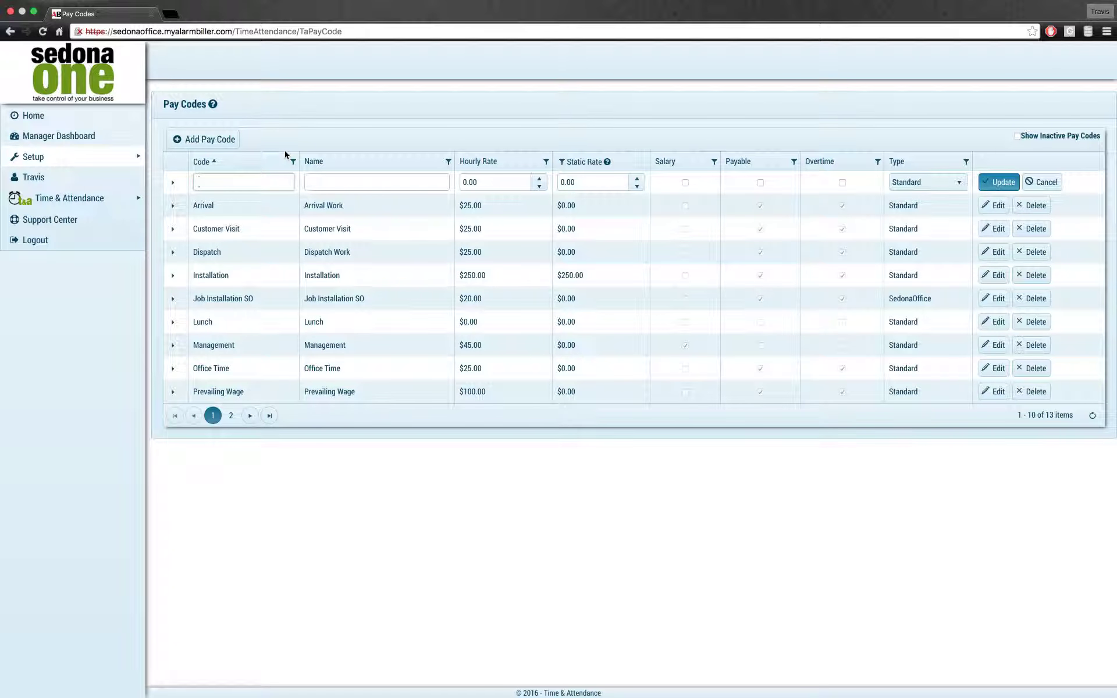
text(Office MeetinOffice Meeting)
key(Tab)
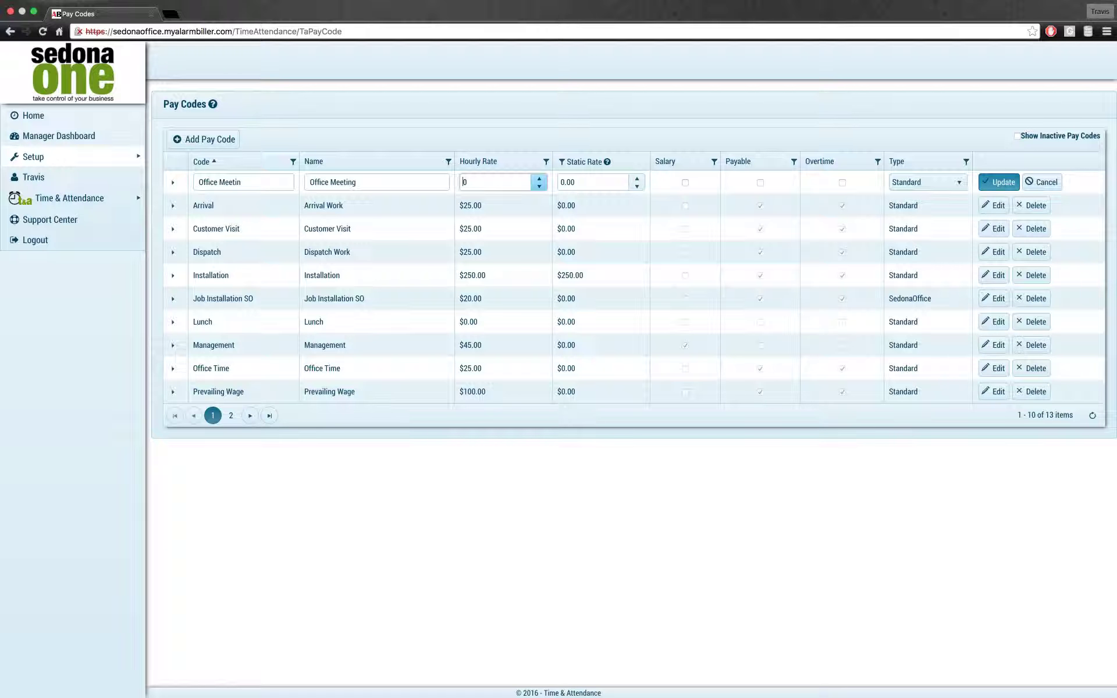
key(BackSpace)
text(20)
key(Tab)
key(Tab)
key(Tab)
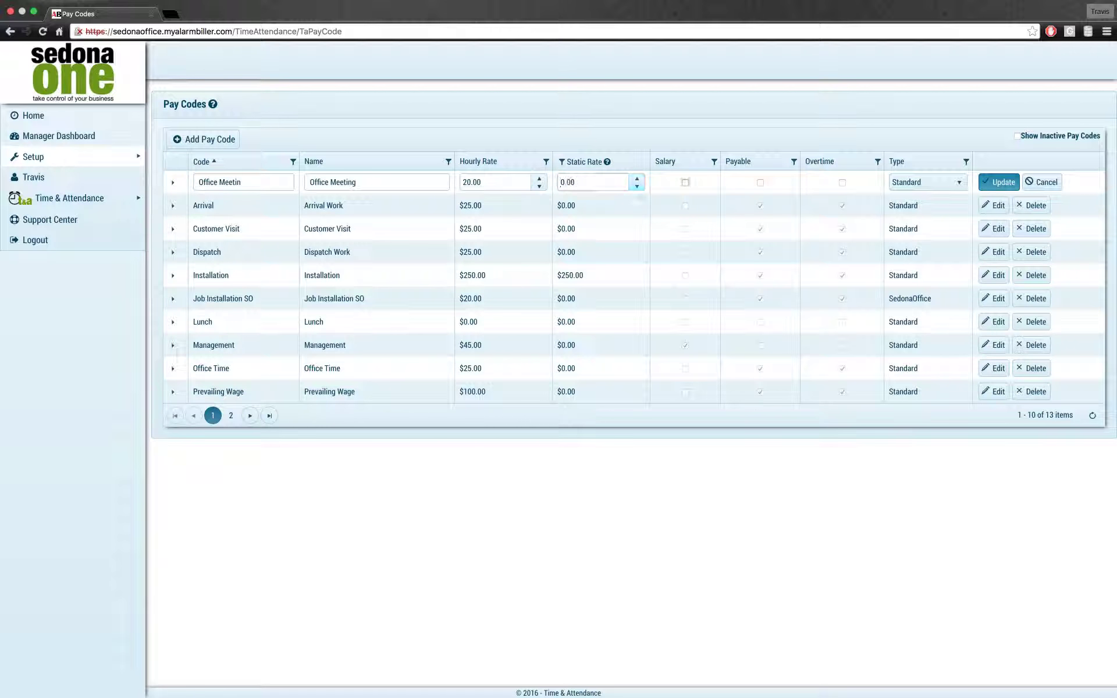
key(space)
key(Tab)
key(space)
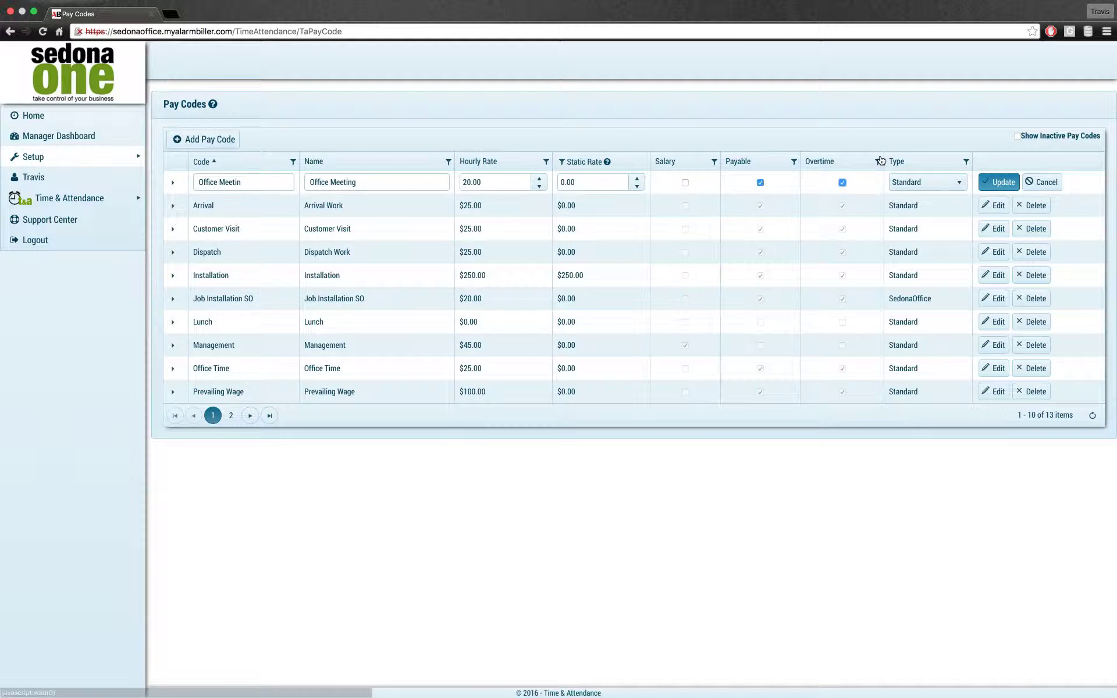
click(997, 183)
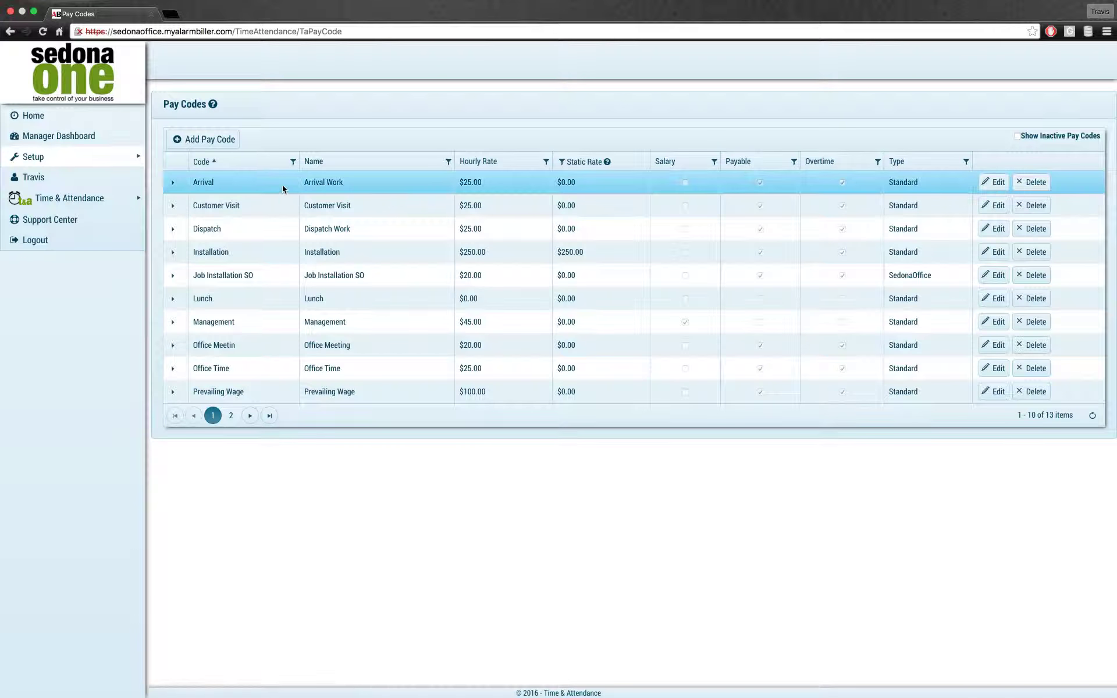
click(173, 183)
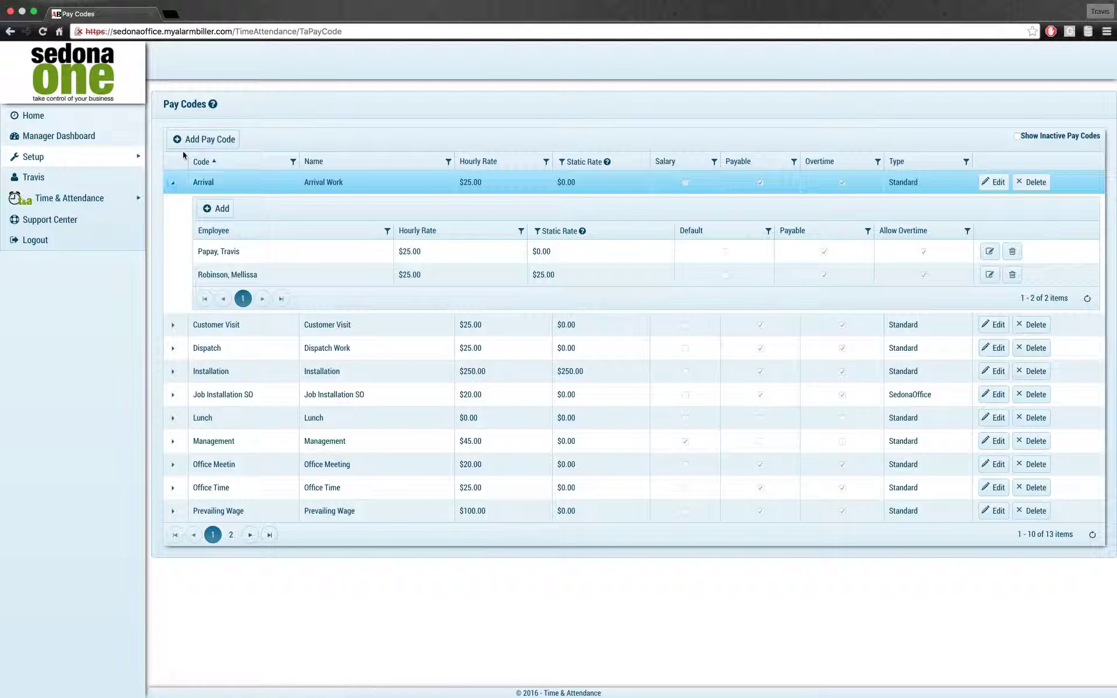
click(173, 183)
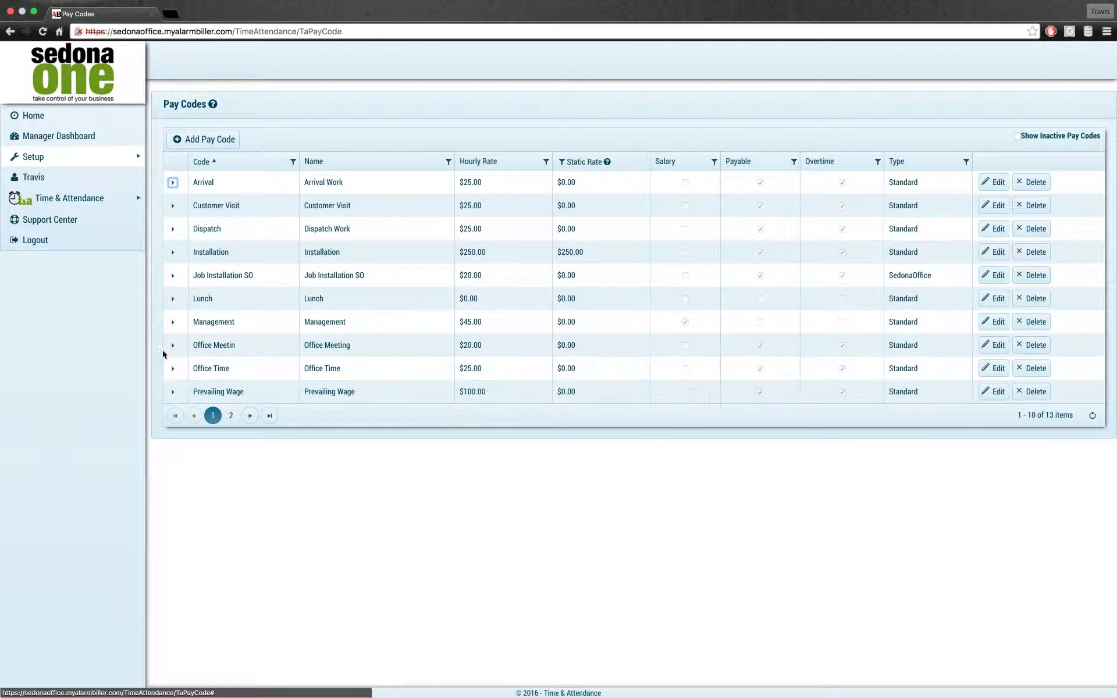
click(989, 345)
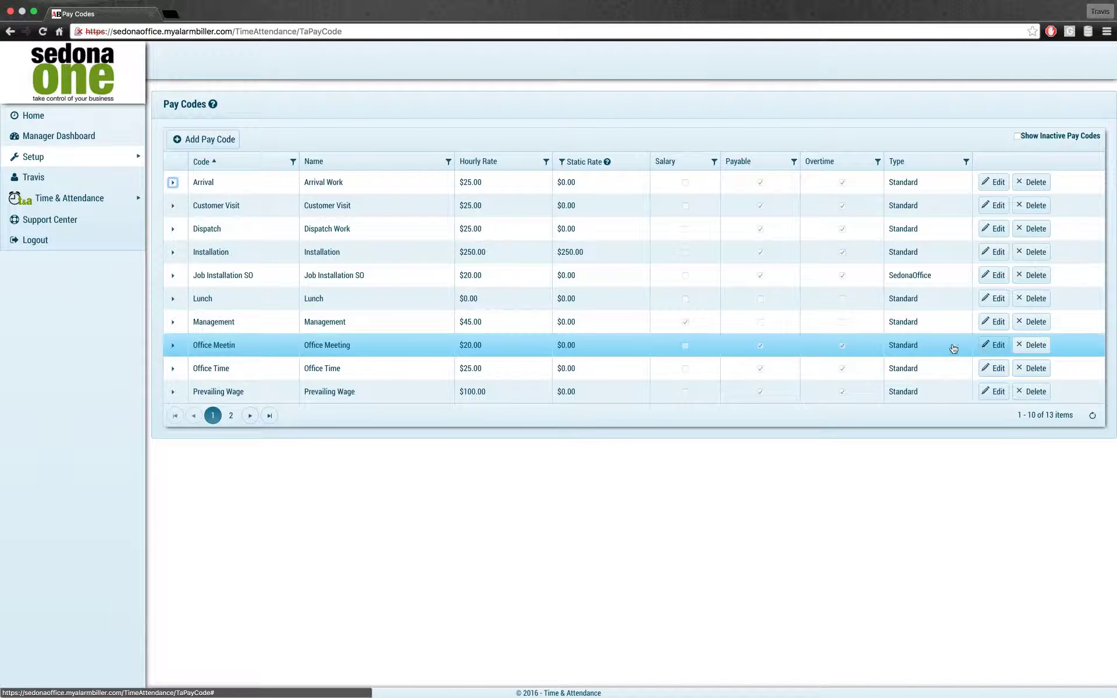
click(250, 346)
text(g)
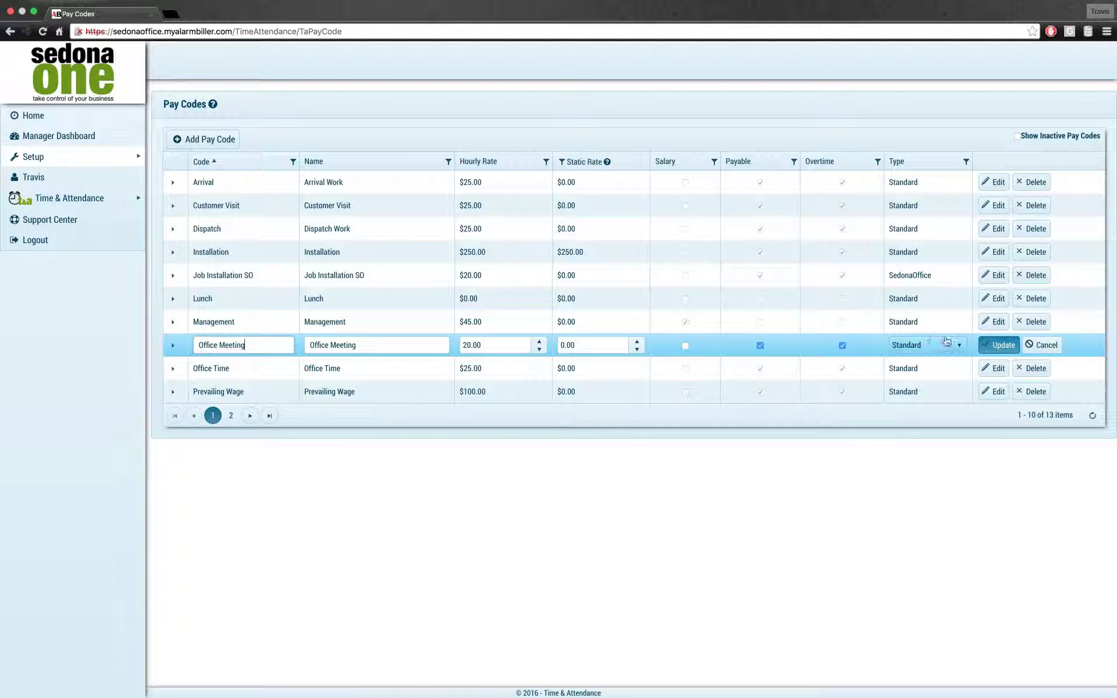
click(999, 345)
click(173, 345)
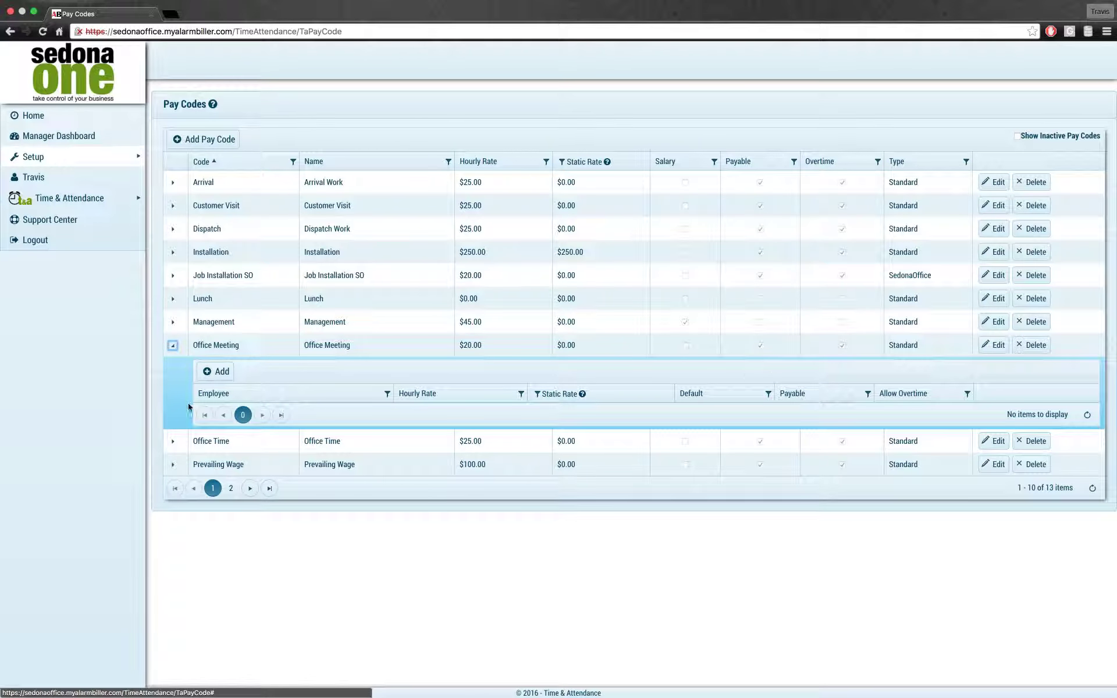
click(217, 371)
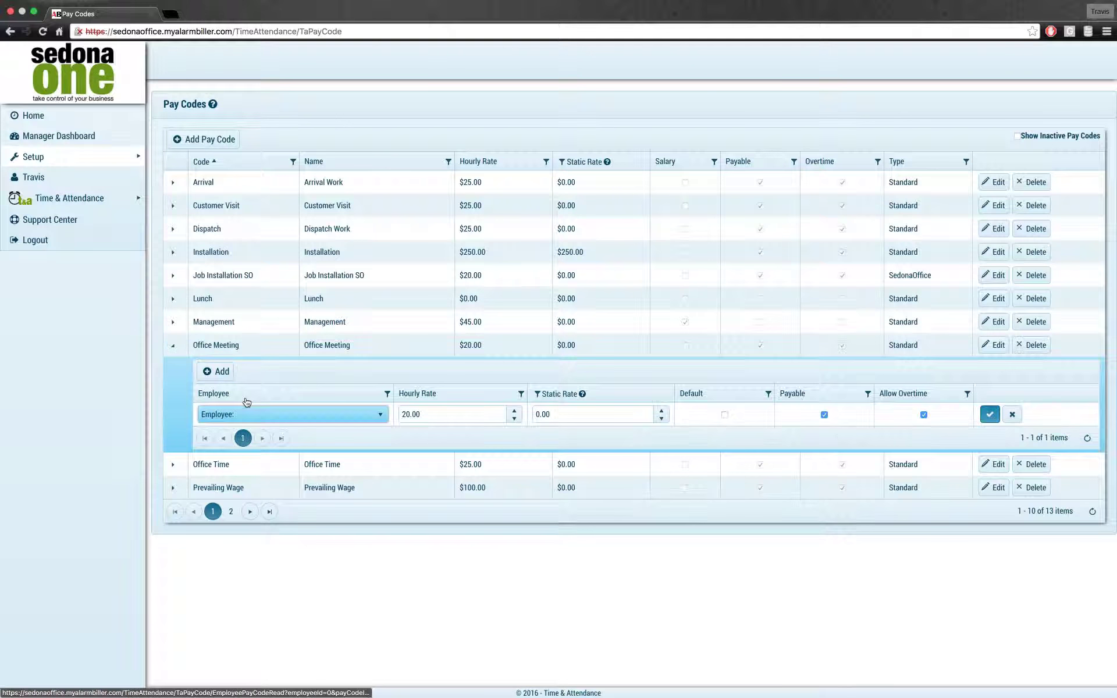
click(317, 416)
scroll(263, 515, down, 2)
scroll(263, 516, up, 2)
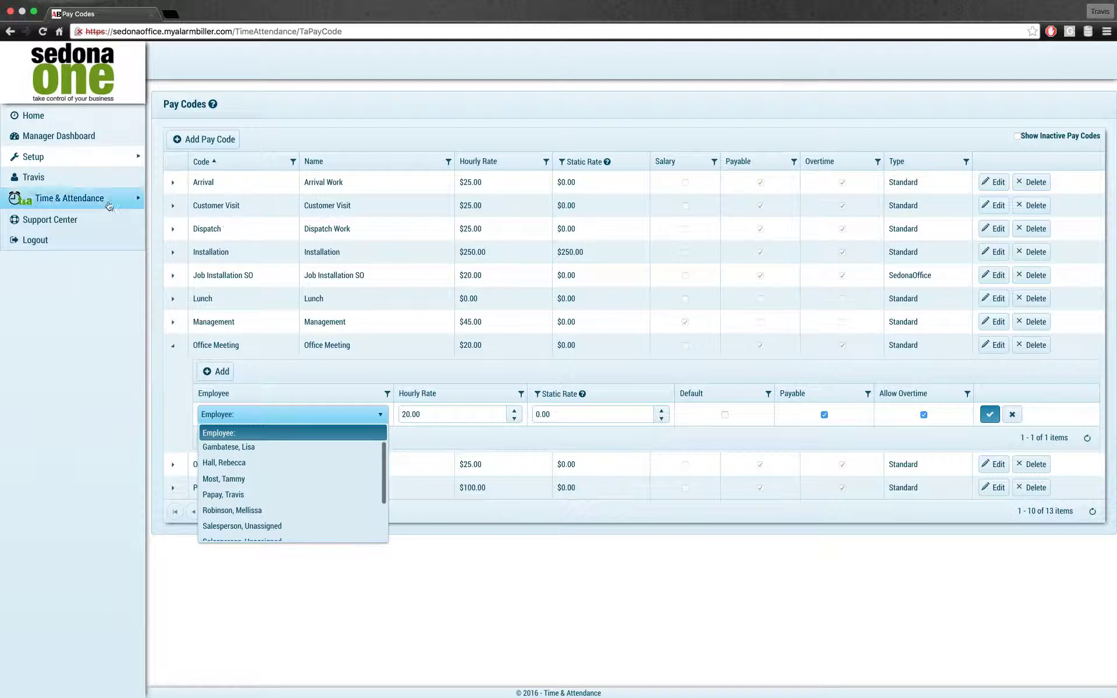
scroll(286, 474, down, 2)
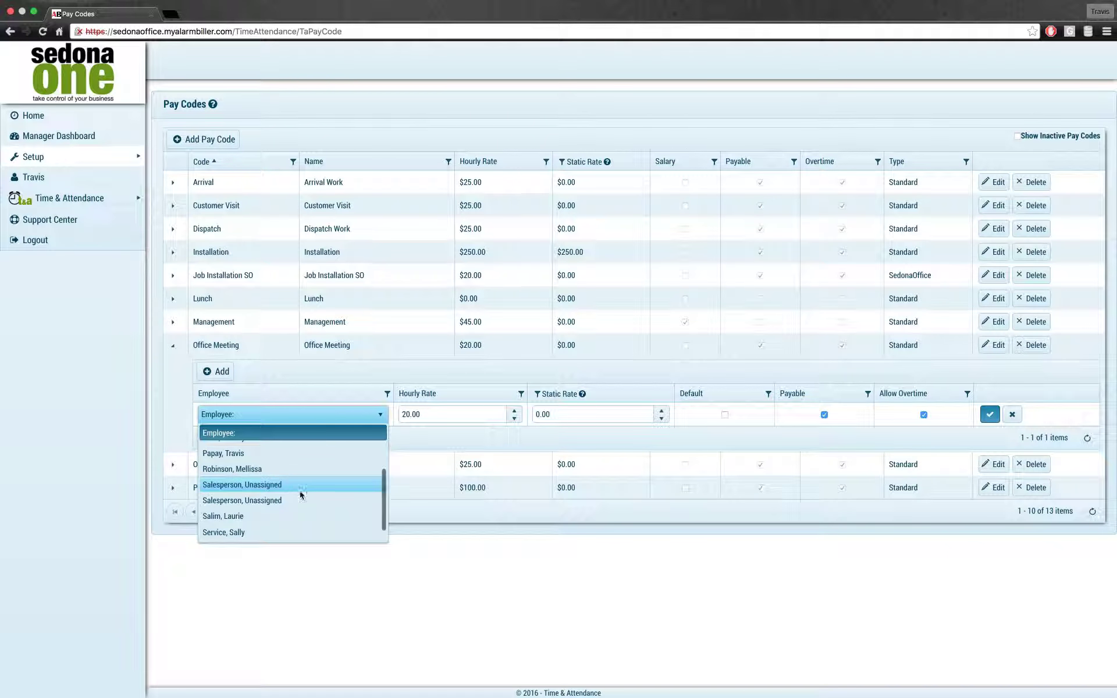
click(327, 623)
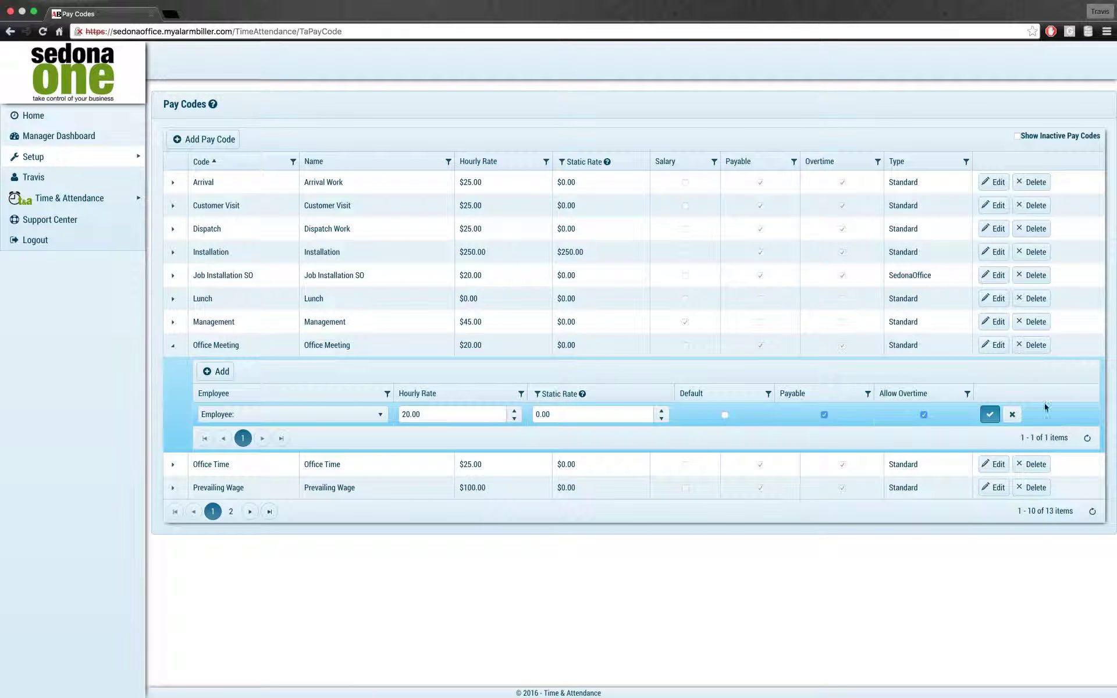
click(1013, 415)
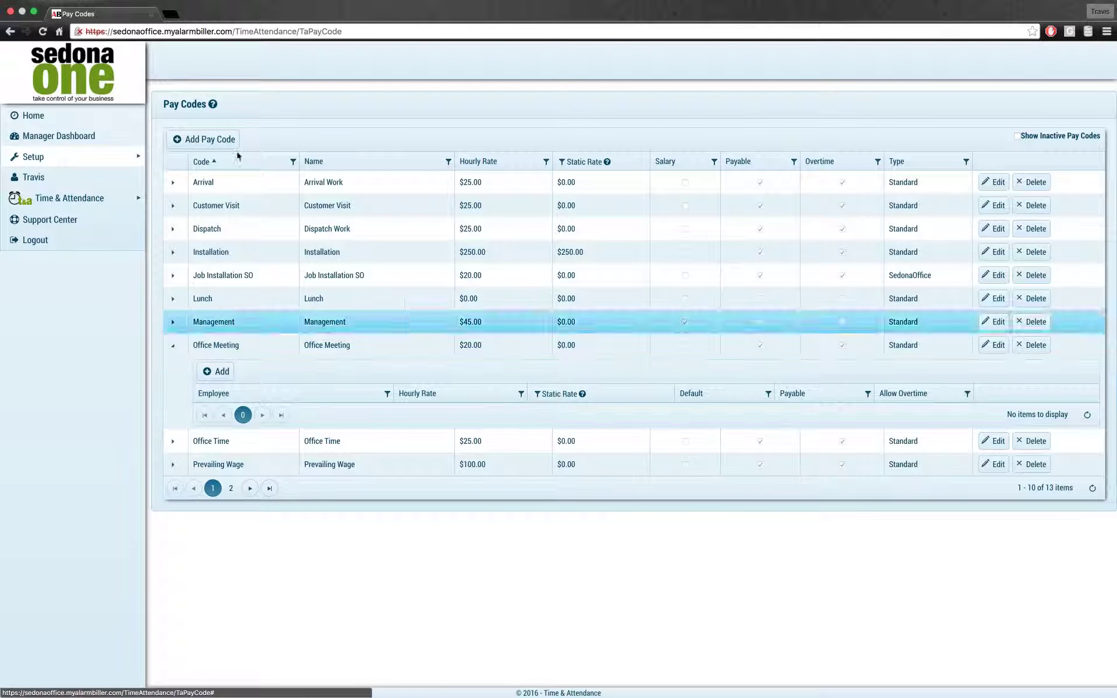
mouse_move(113, 161)
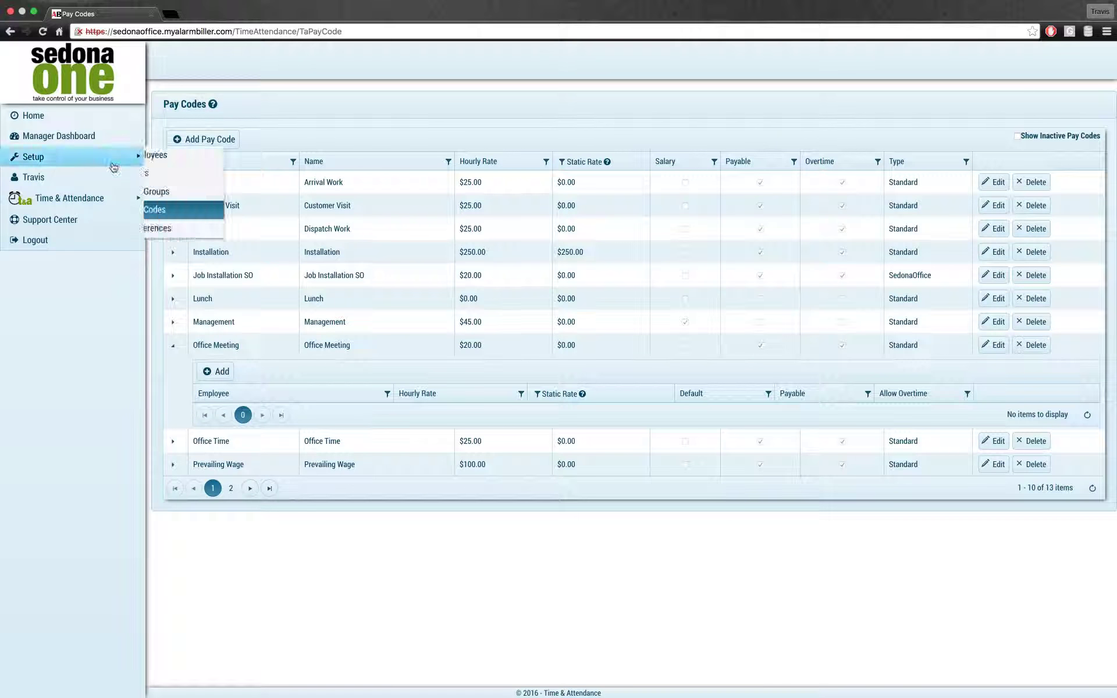
Step: Start a new employee record and enter the employee's first and last name
click(184, 156)
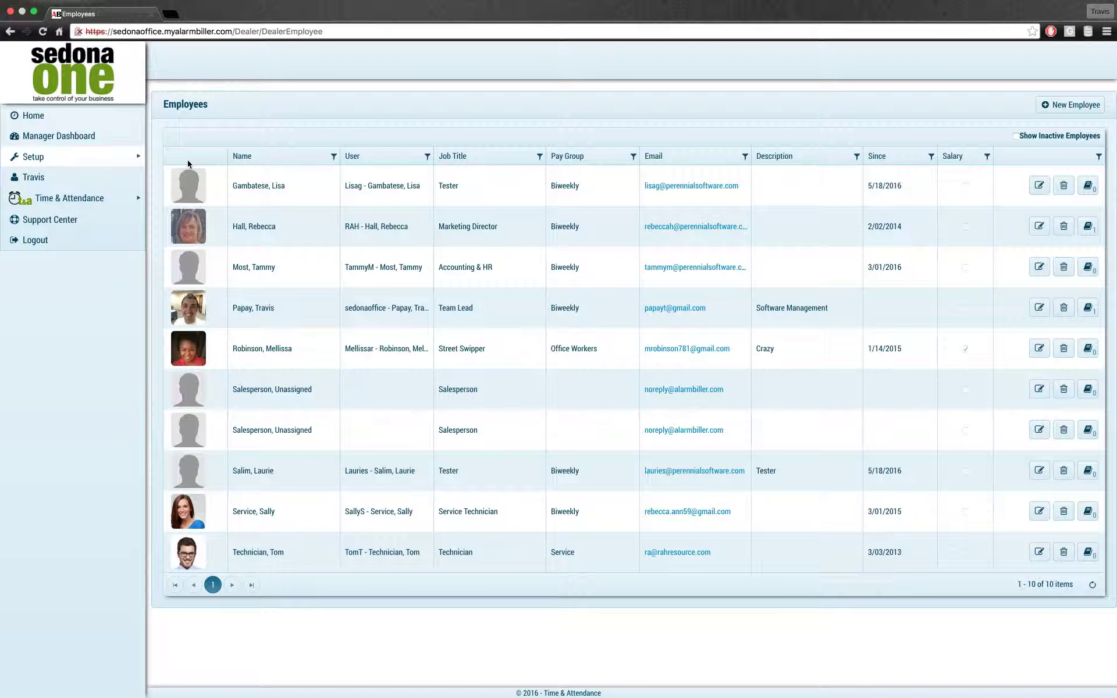
click(1073, 106)
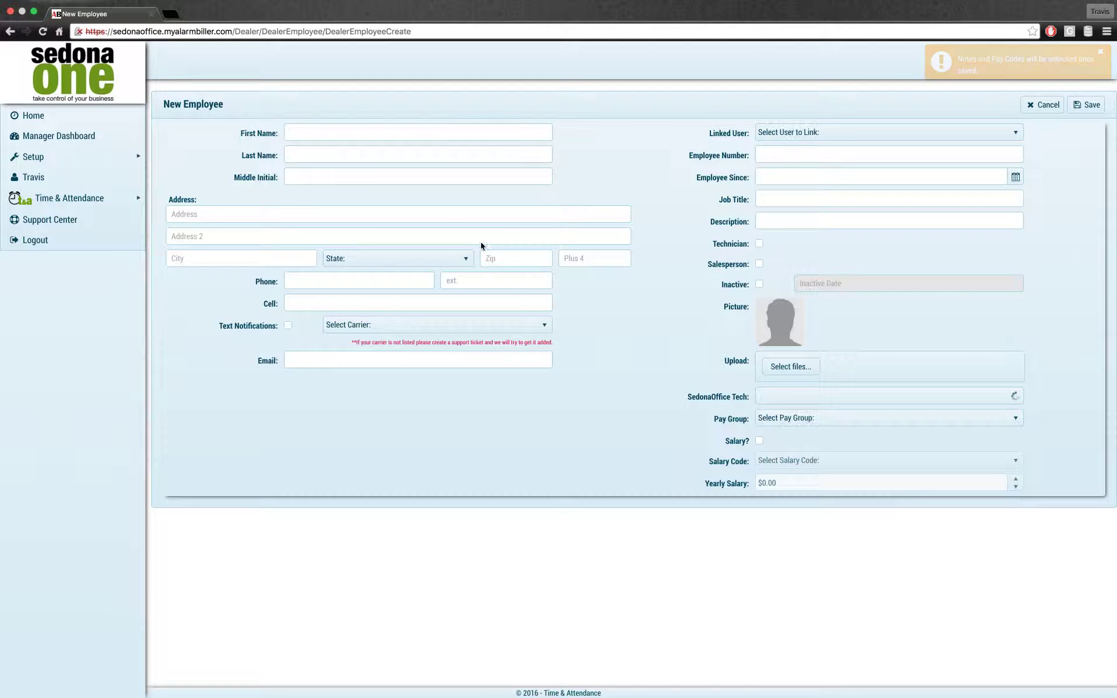
click(355, 133)
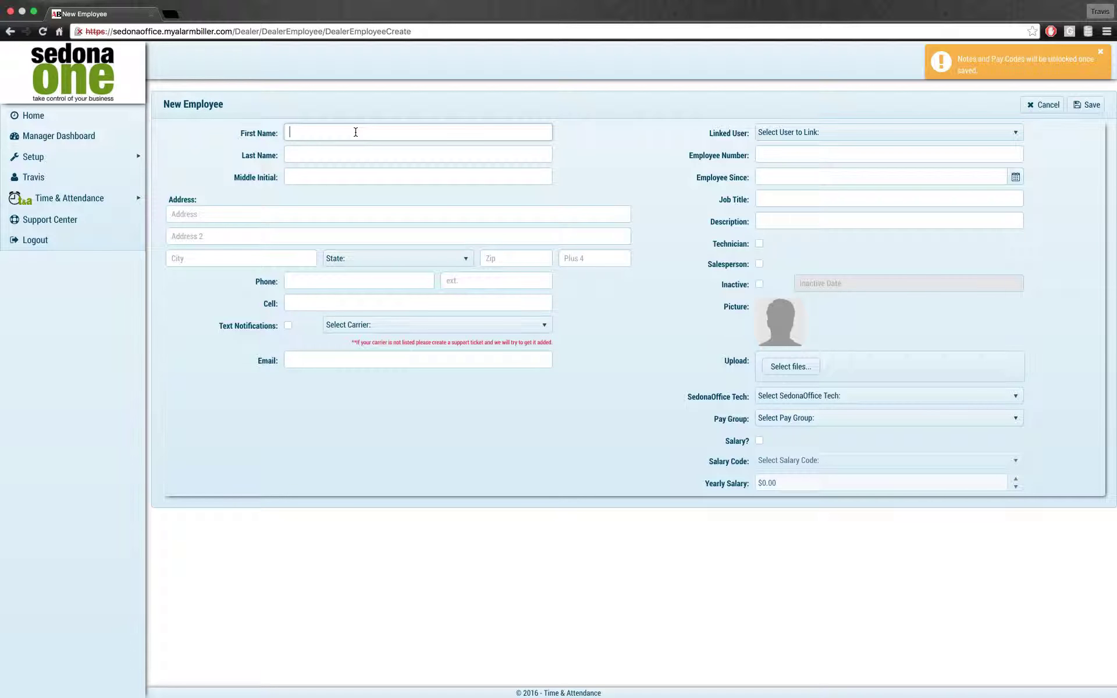
text(Bill)
key(Tab)
text(Smith)
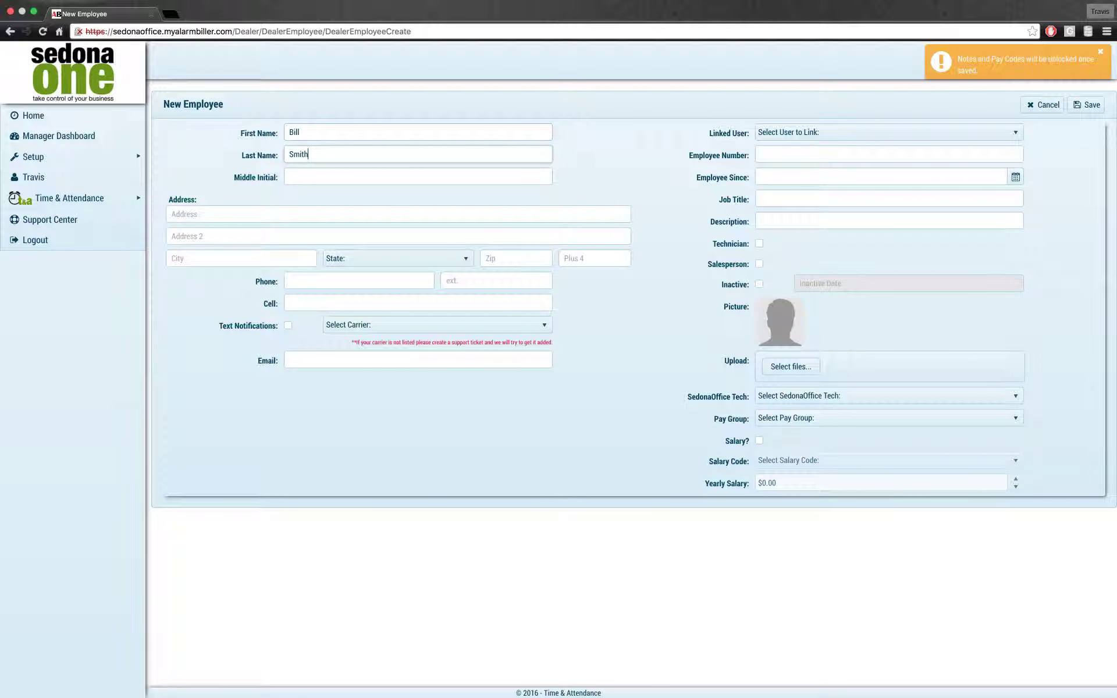
Step: Fill in the employee's street address, city, state and zip code
key(Tab)
key(Tab)
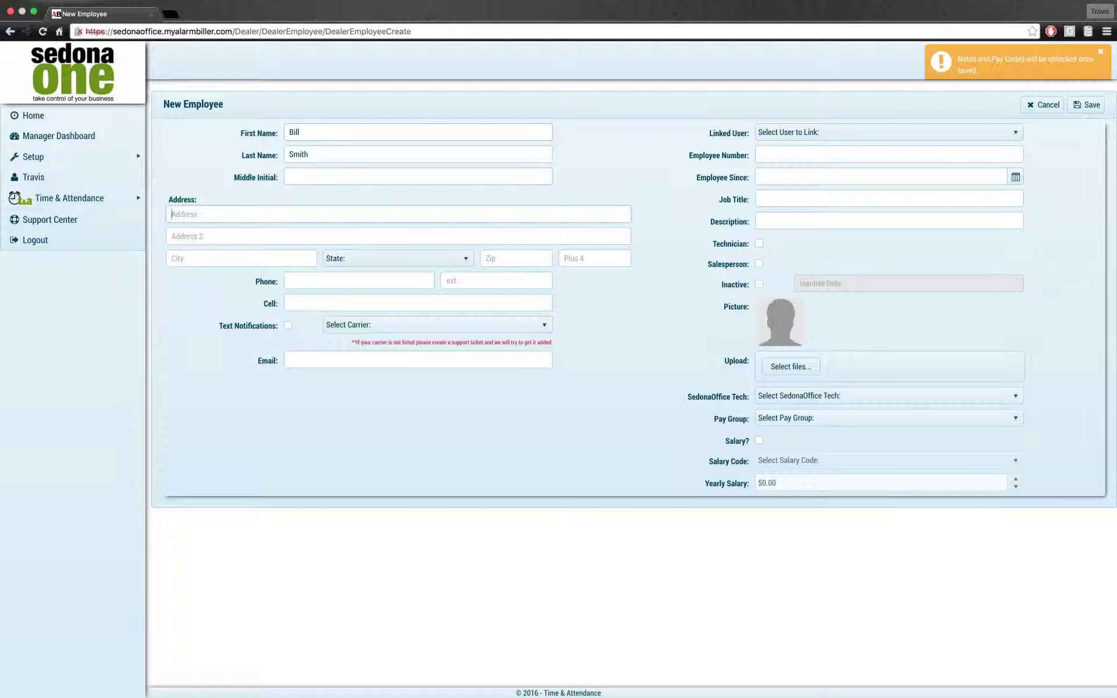
text(123 Tes)
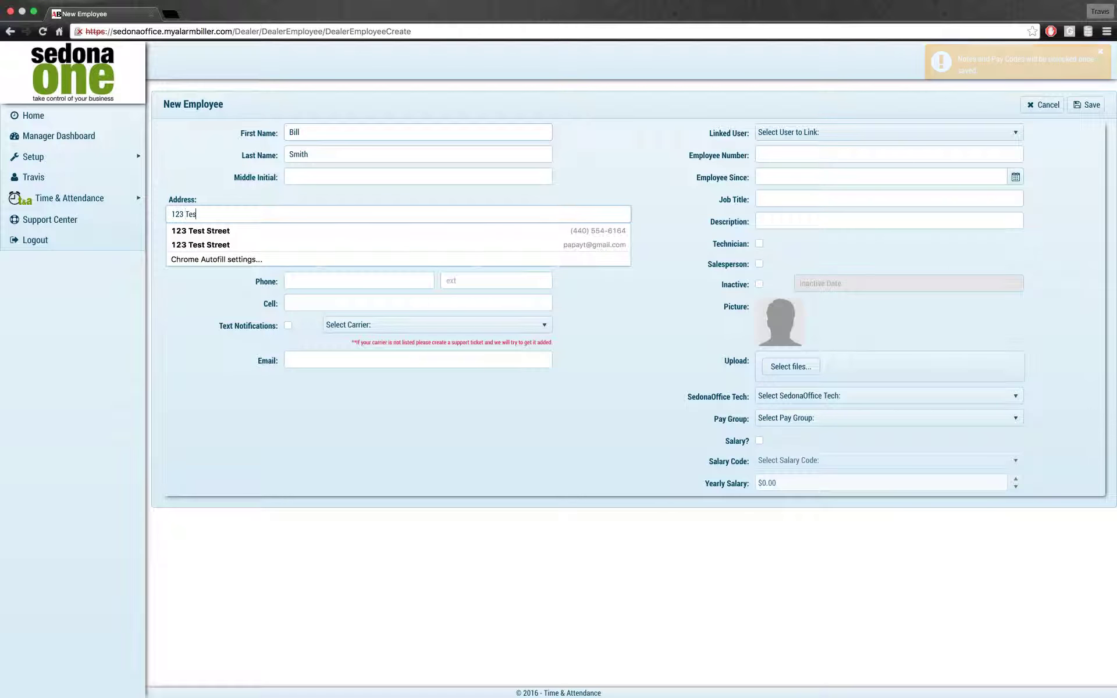
text(t Street)
key(Tab)
key(Tab)
text(Chagrin Falls)
key(Tab)
key(o)
key(Tab)
text(44023)
key(Tab)
key(Tab)
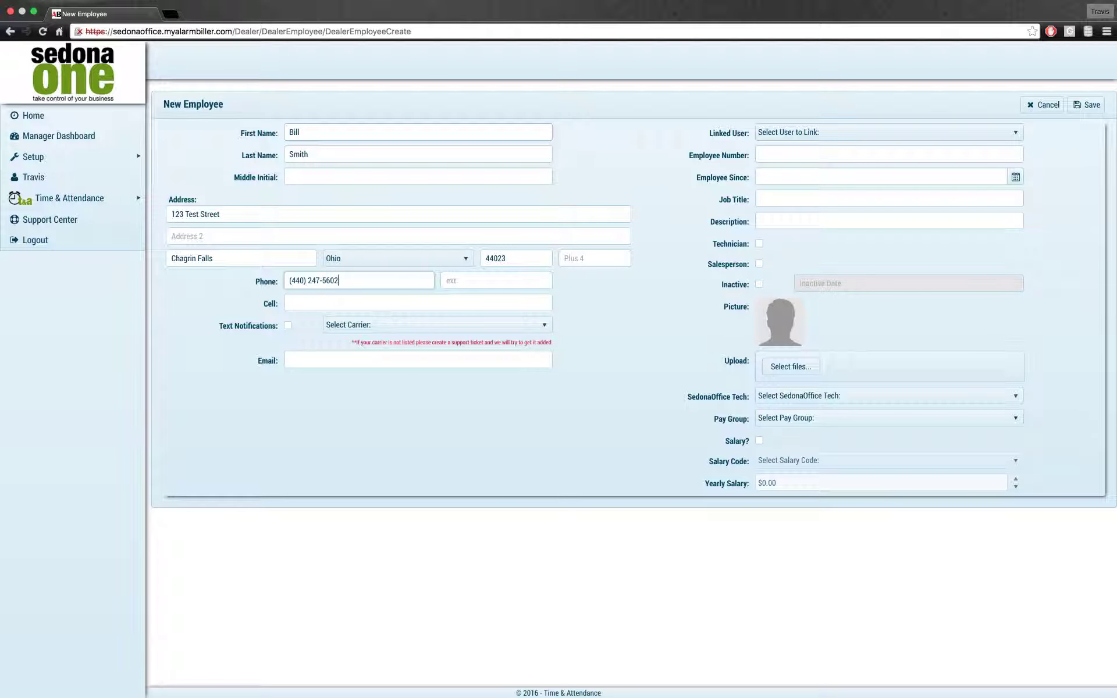
Step: Enter the employee's phone number and e-mail address
key(Tab)
key(Tab)
key(Tab)
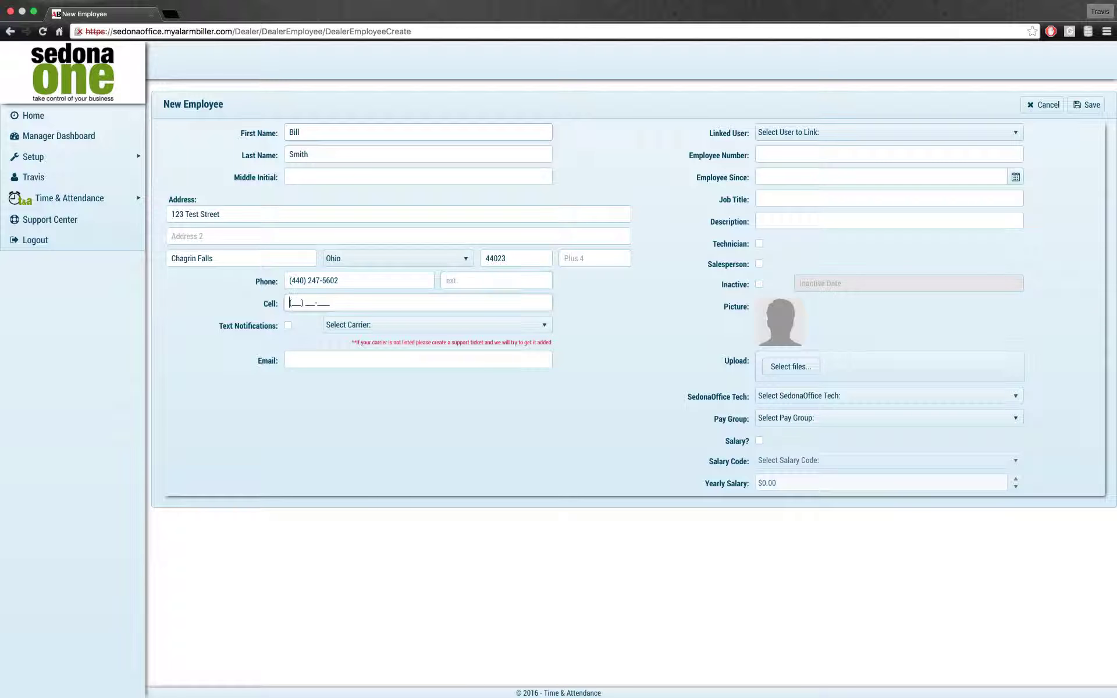
key(Tab)
key(Tab)
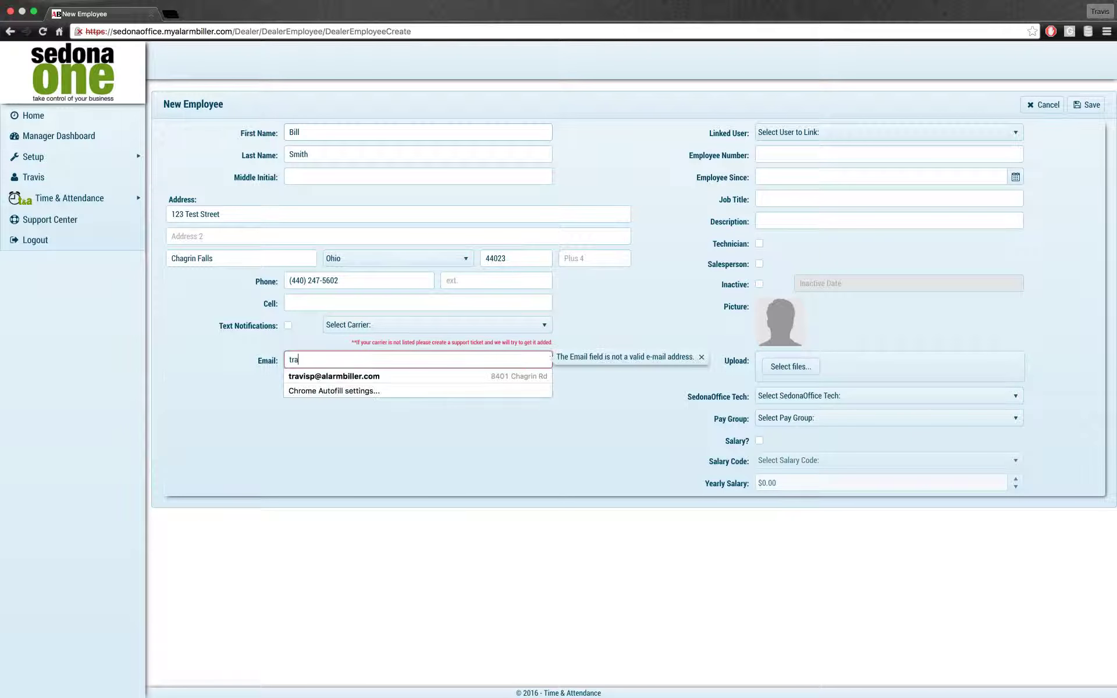
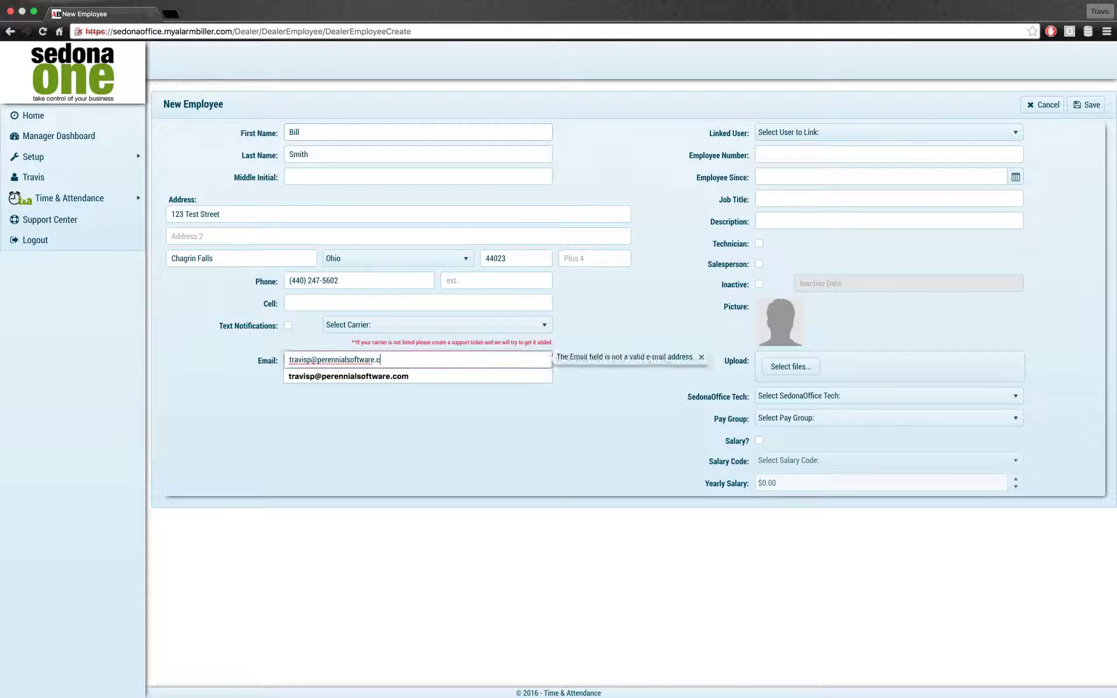
key(Tab)
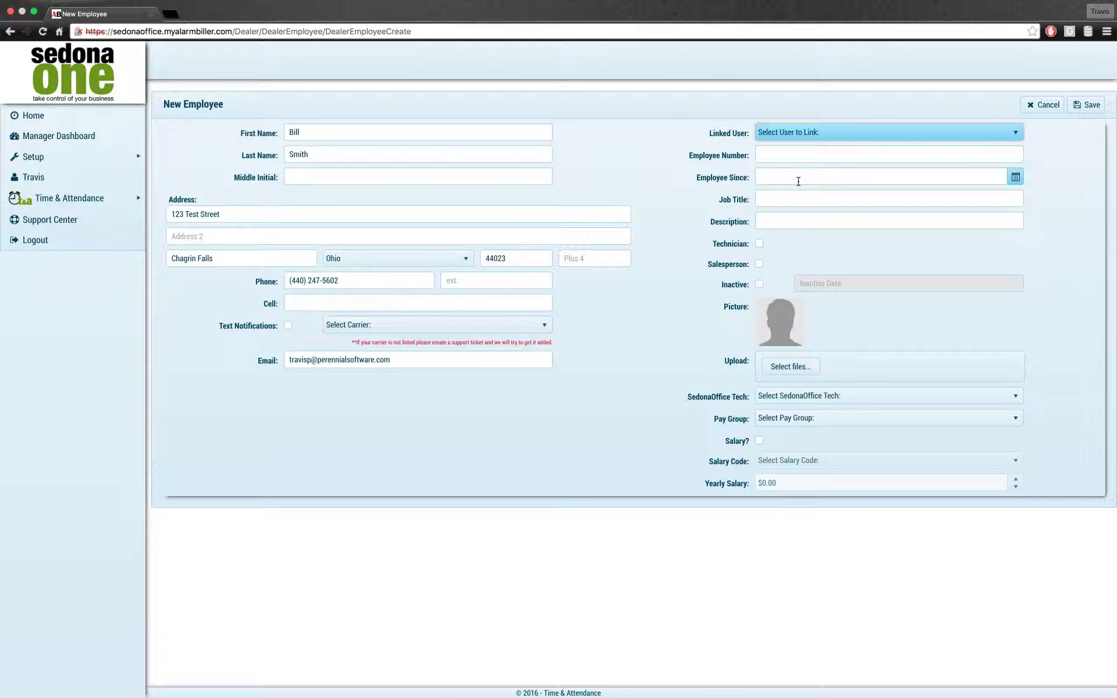
Step: Link the employee to the new user account and enter the employee number
click(798, 137)
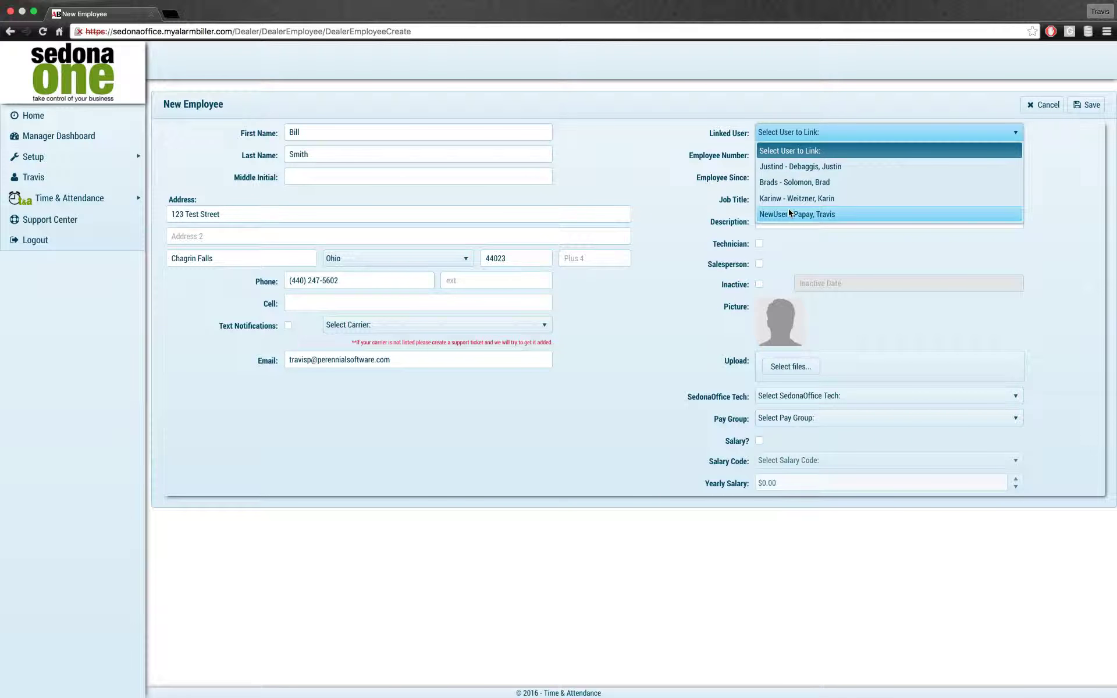
click(868, 216)
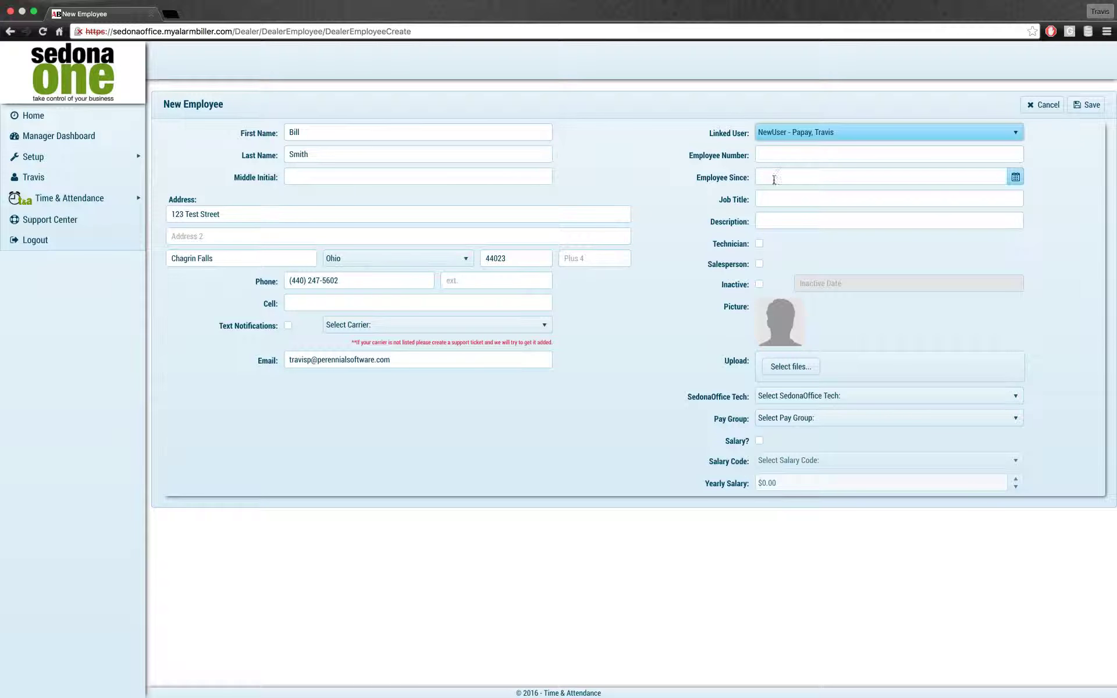
click(837, 153)
text(123)
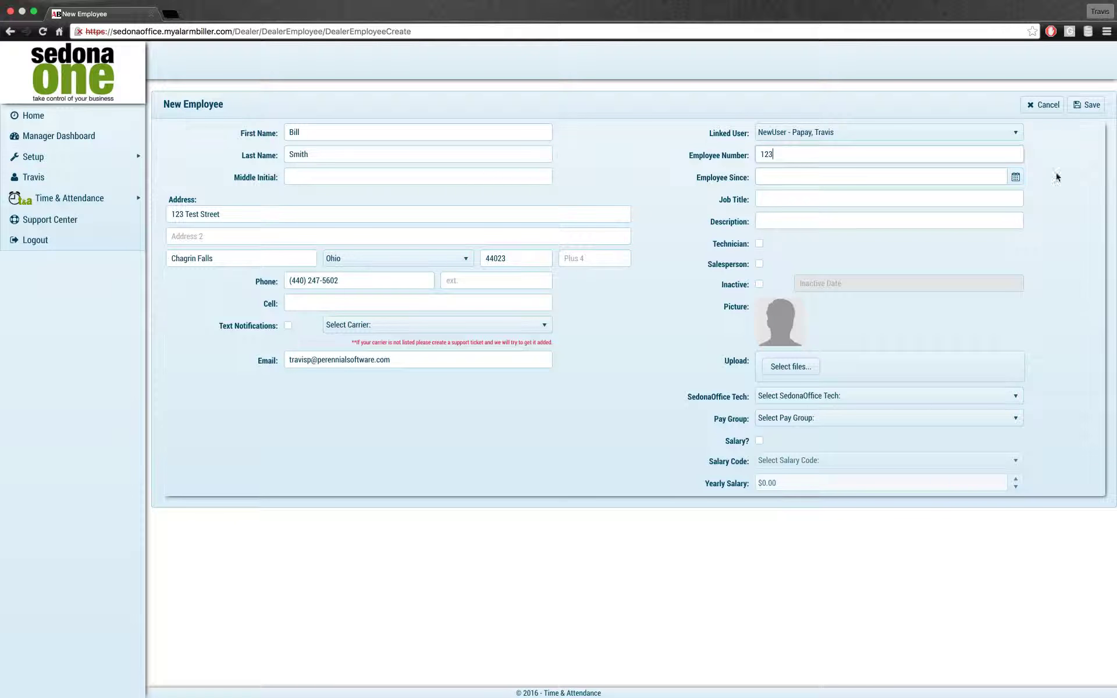
Step: Set the start date to 6/1/2016 and Job Title and Description to Manager
click(1015, 177)
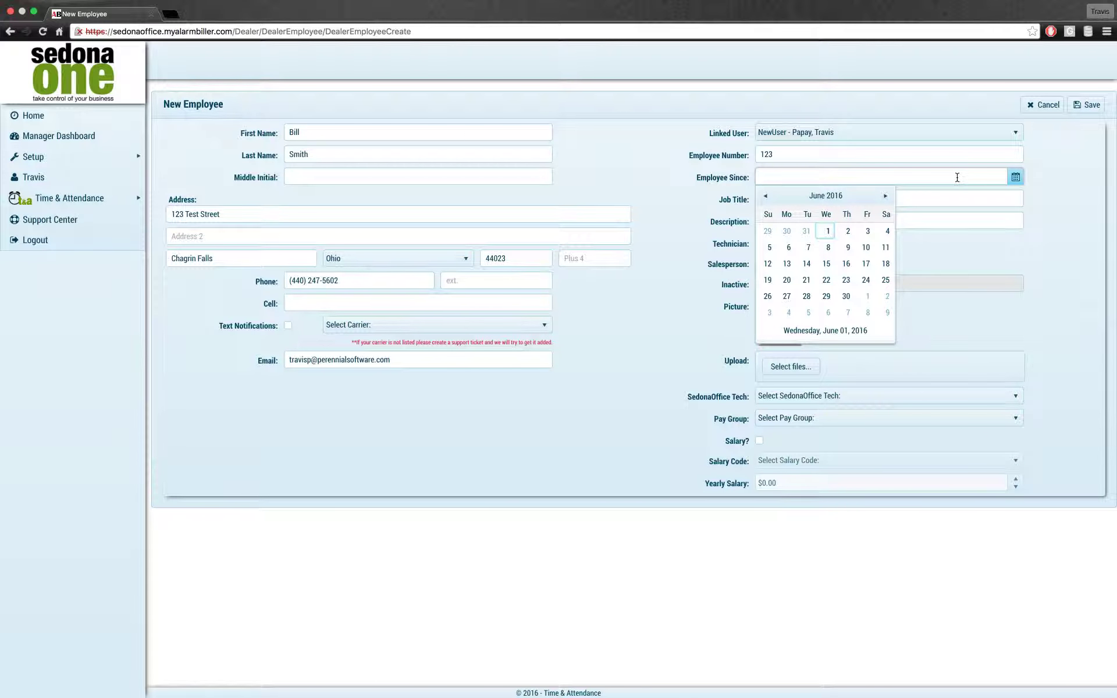
click(830, 232)
click(816, 200)
text(Manager)
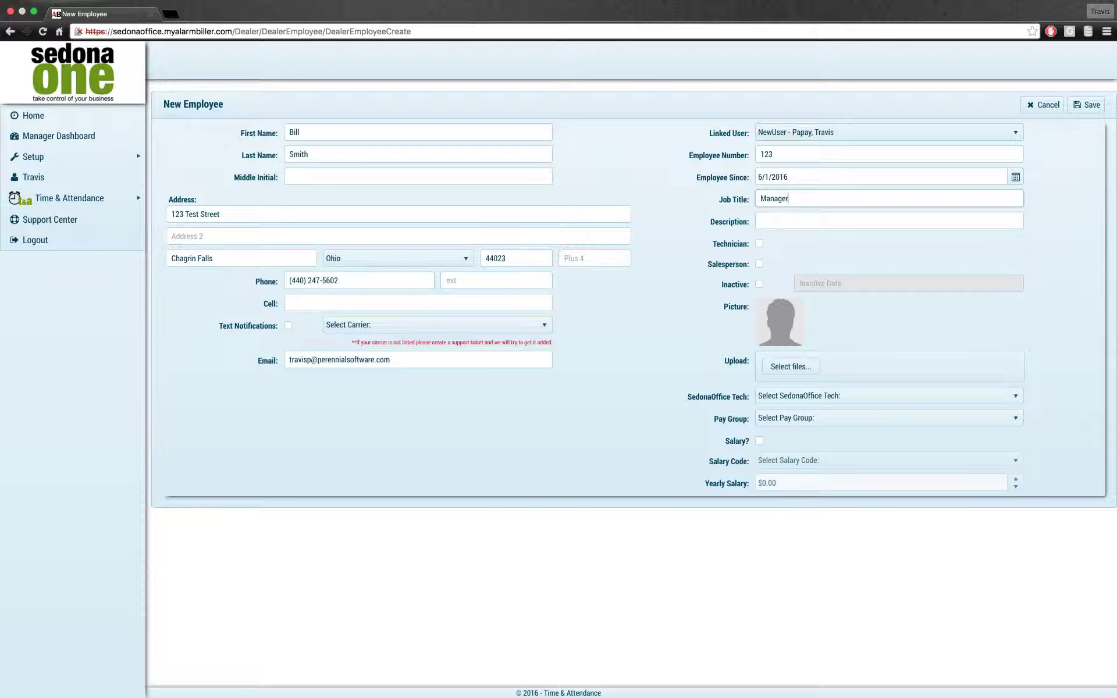
key(Tab)
text(Manager)
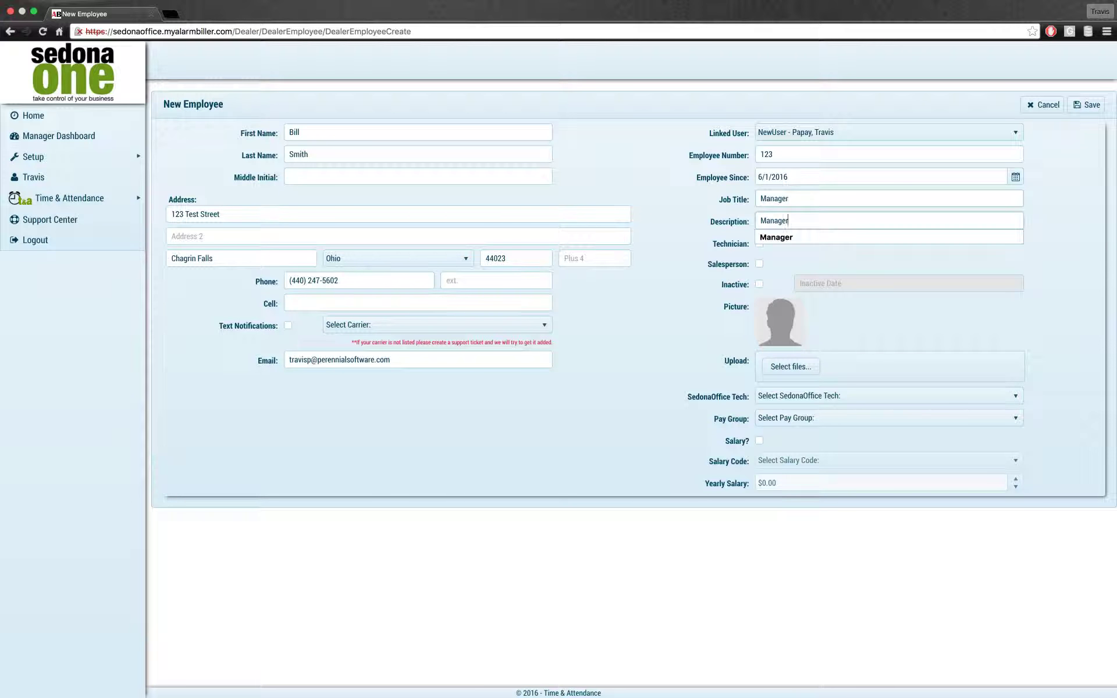
click(648, 320)
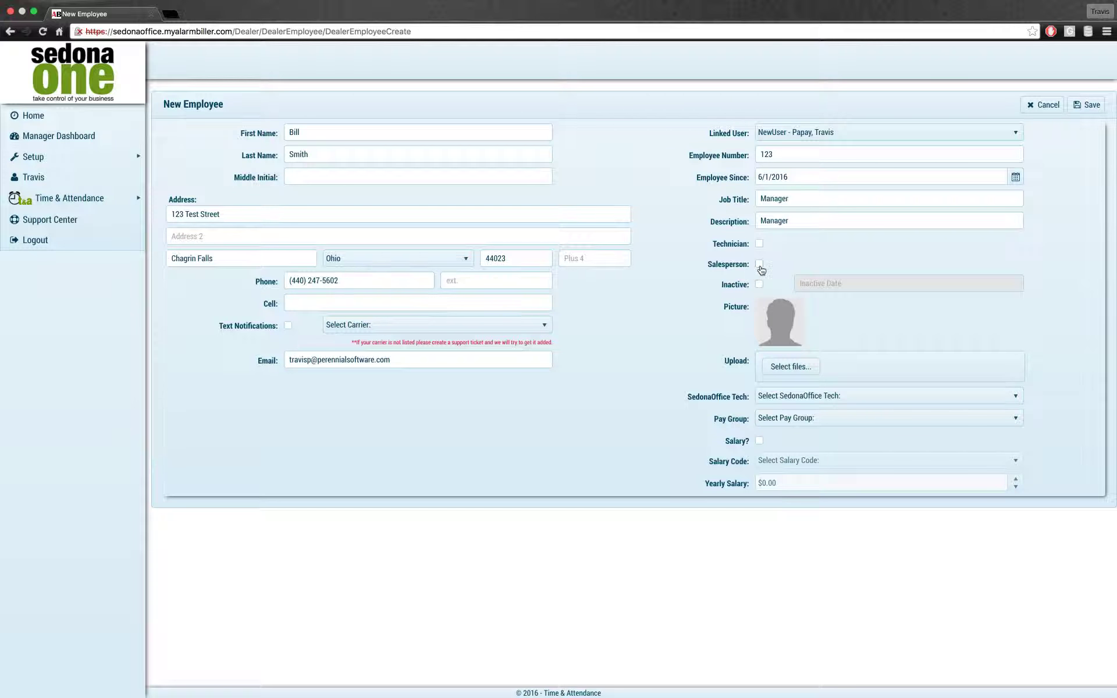
Step: Leave the SedonaOffice Tech field unselected
click(831, 397)
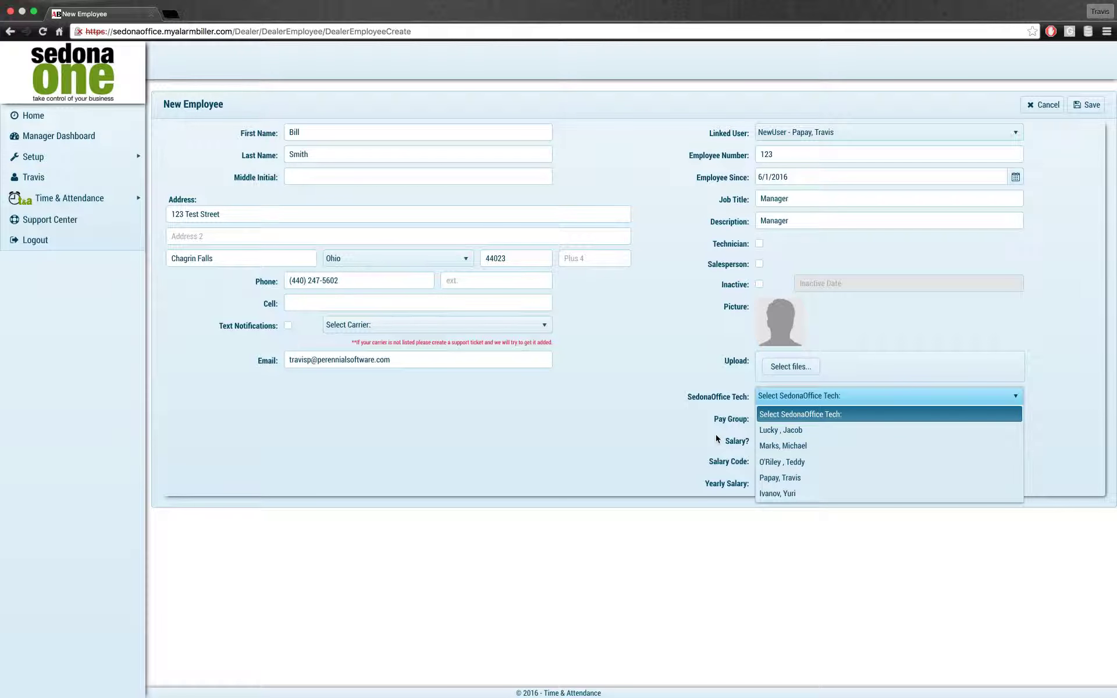
click(674, 402)
click(788, 394)
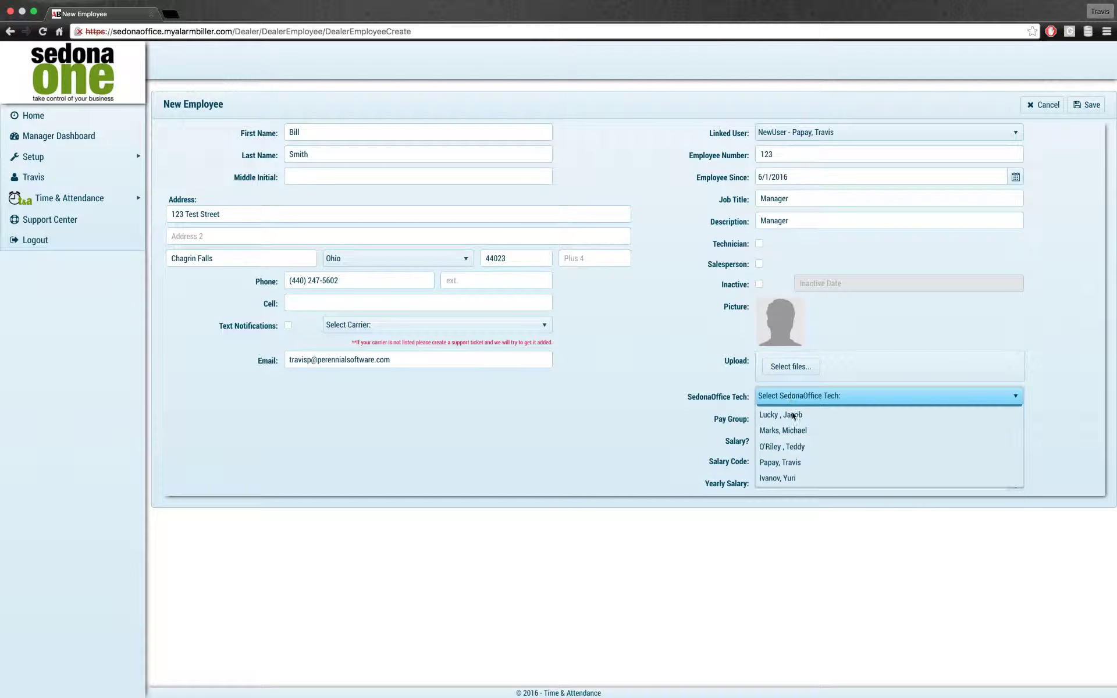
click(652, 410)
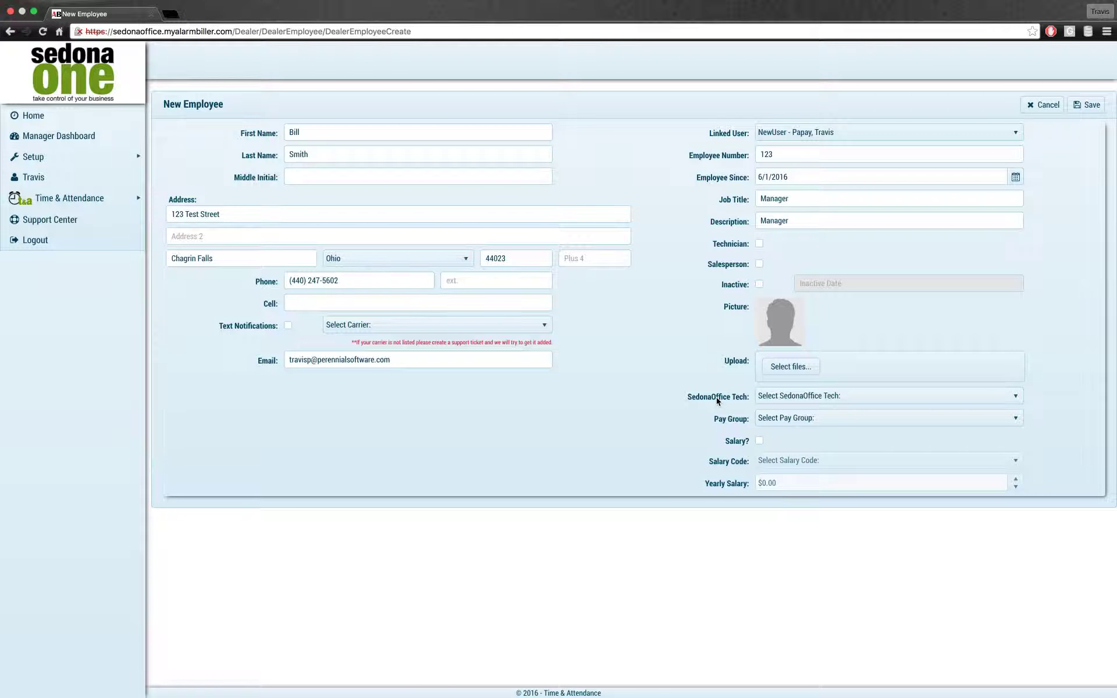
Step: Assign the employee to the IT Dept pay group and leave them not salaried
click(800, 419)
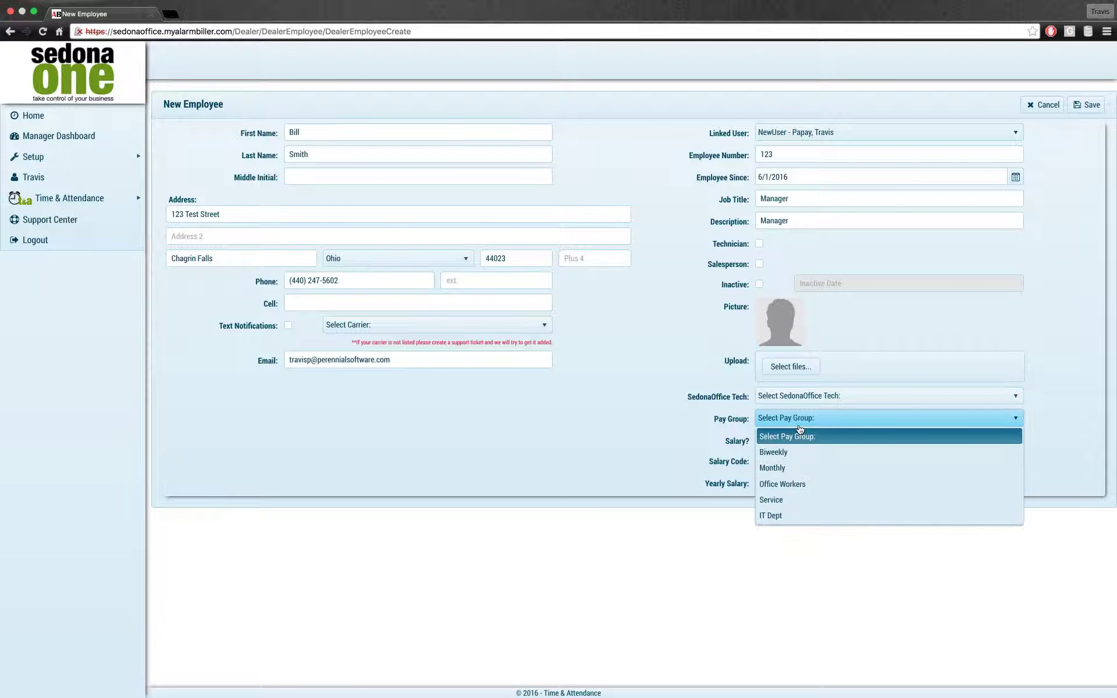
click(775, 517)
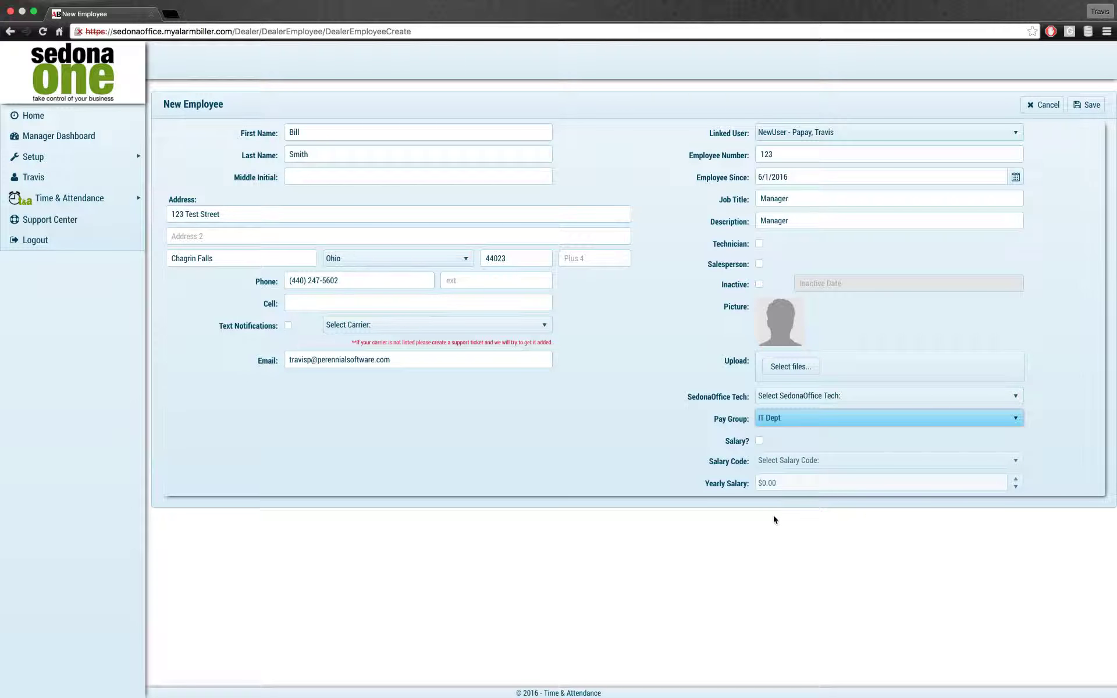
click(759, 441)
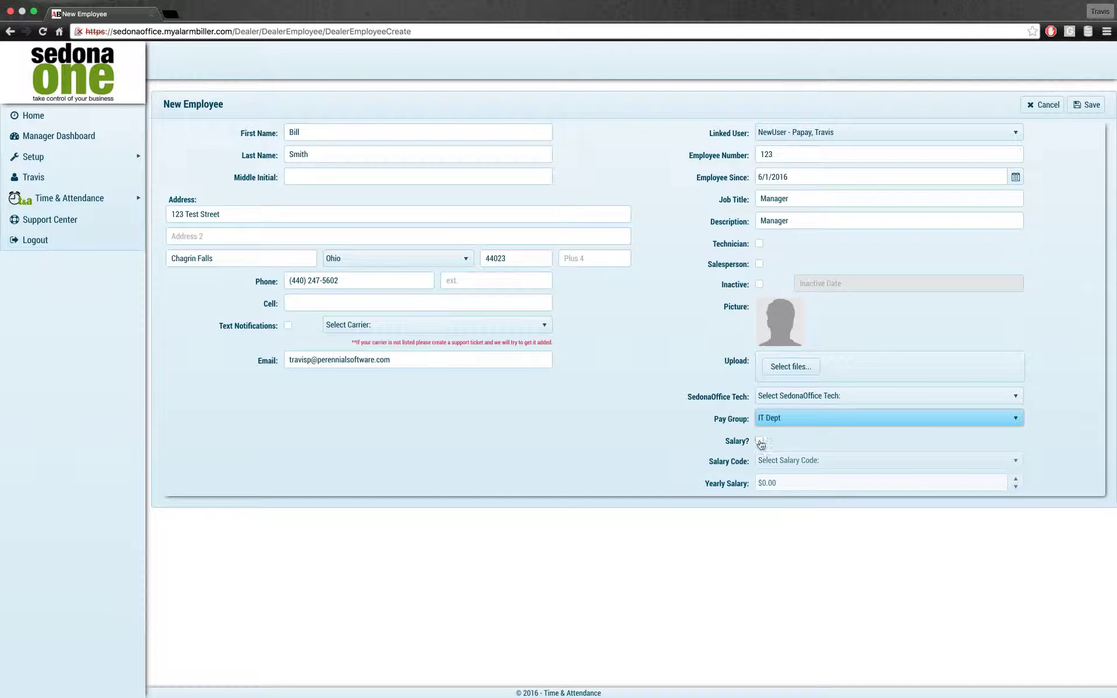
click(917, 460)
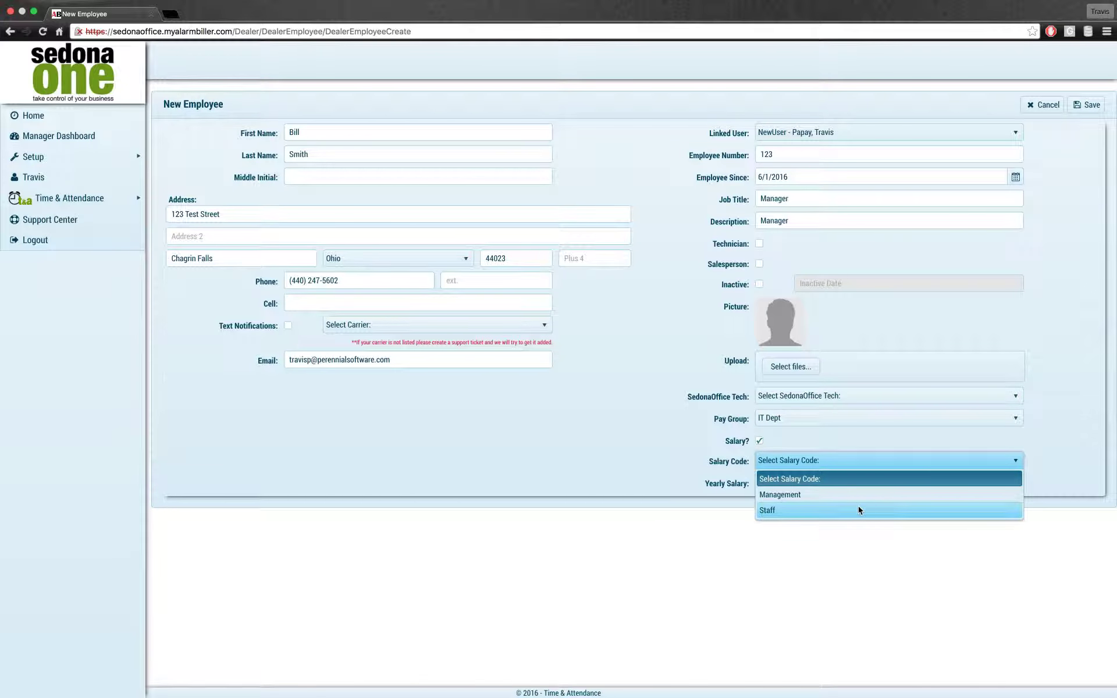
click(833, 485)
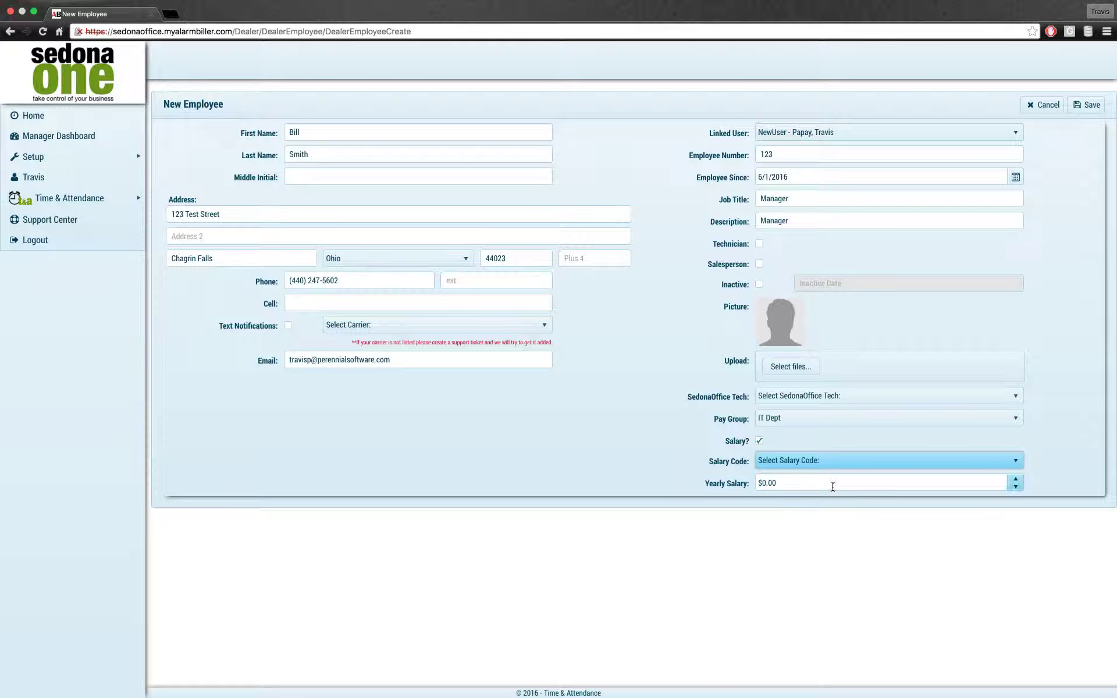
click(761, 441)
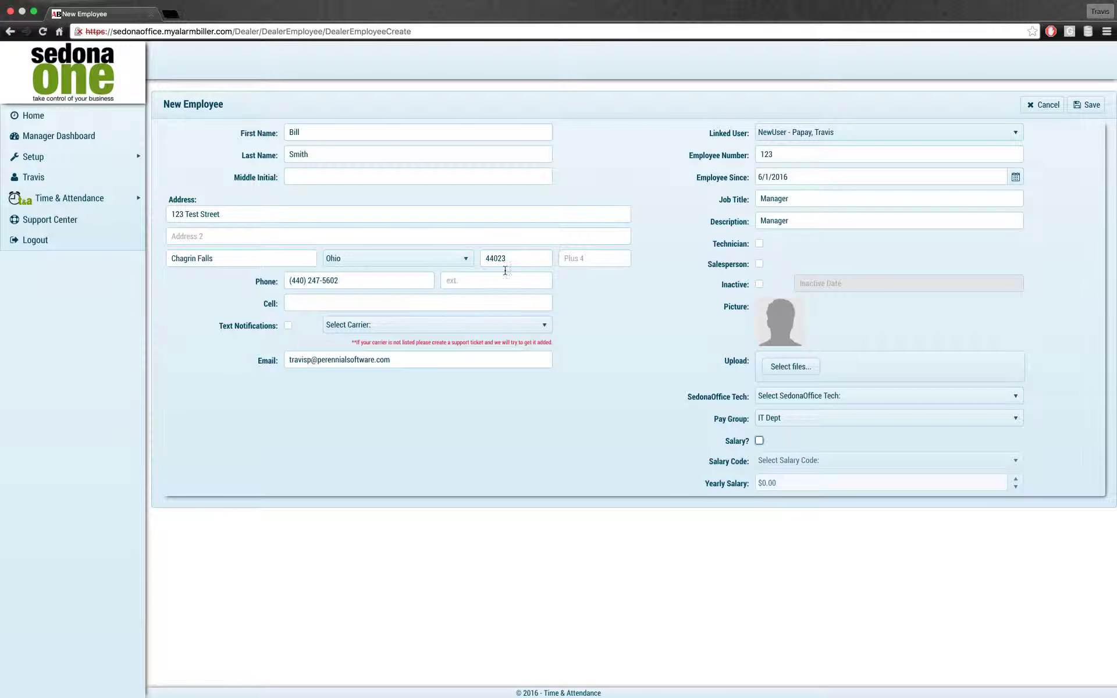
Step: Save the new employee, check the Employees grid pages, and open their record for editing
click(1087, 105)
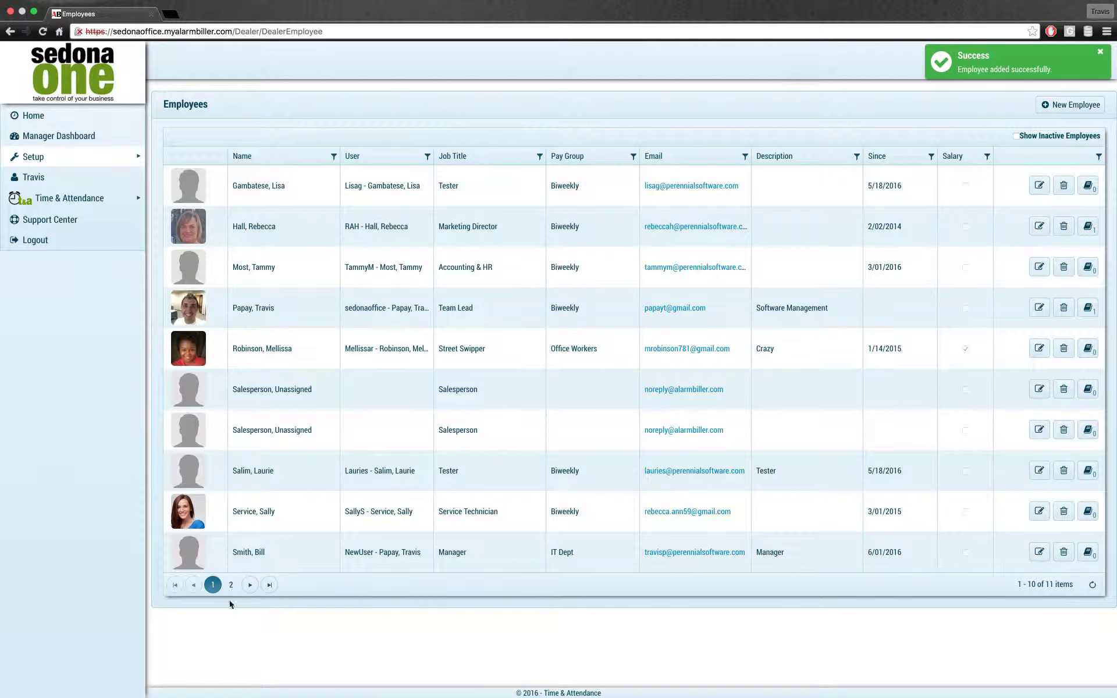
click(231, 585)
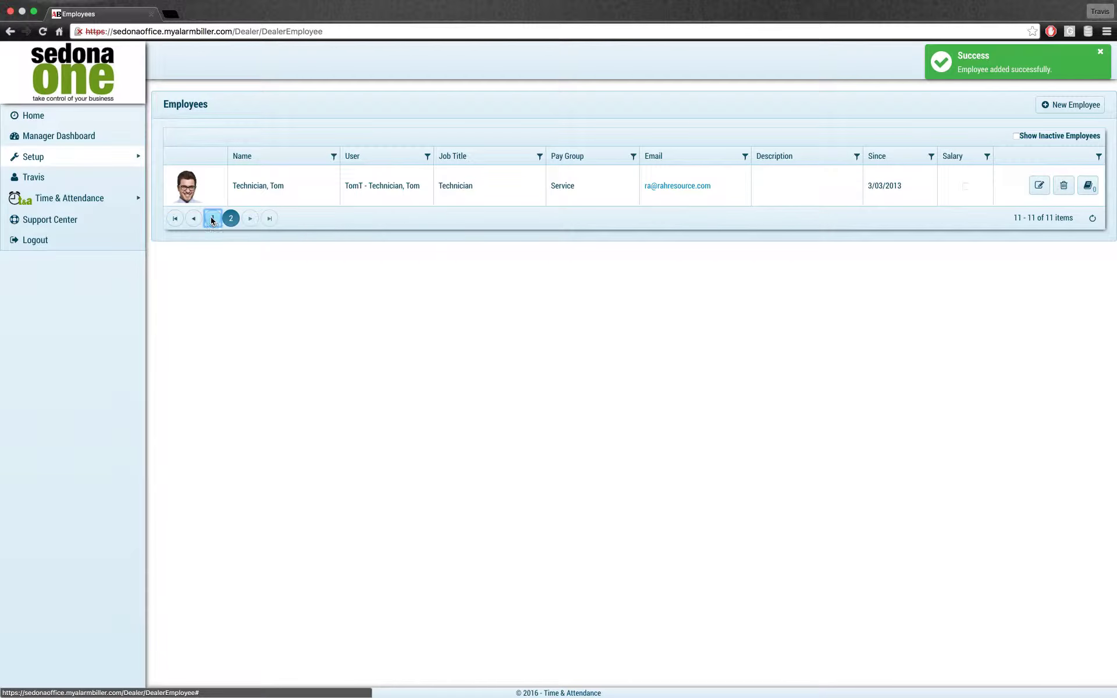
click(213, 218)
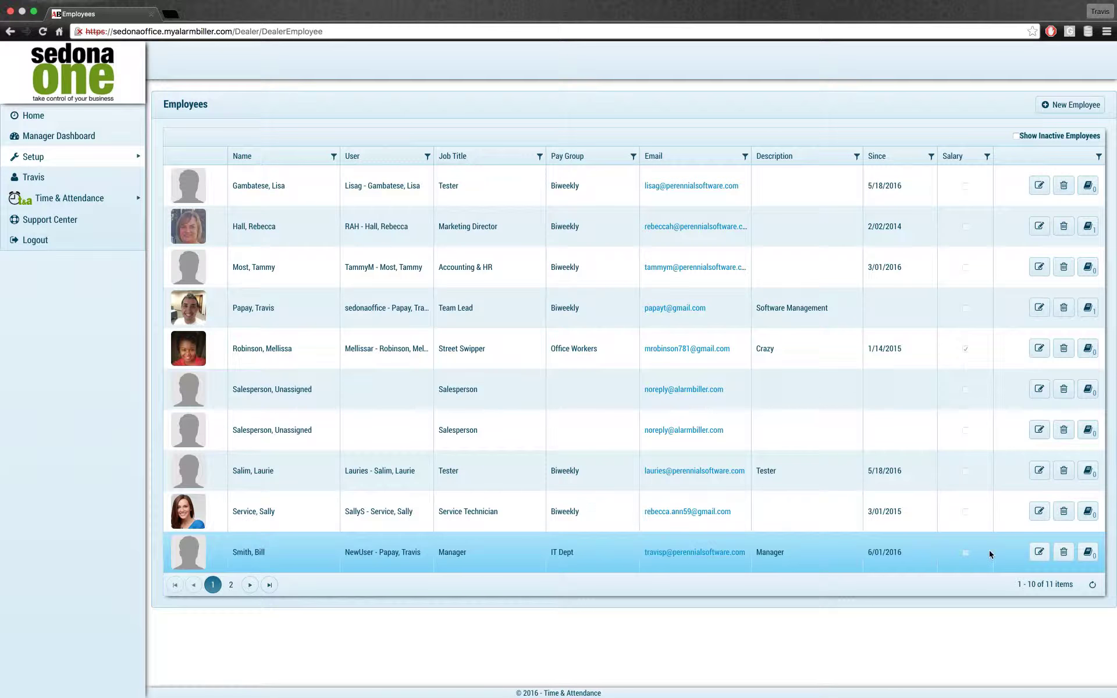
click(1040, 552)
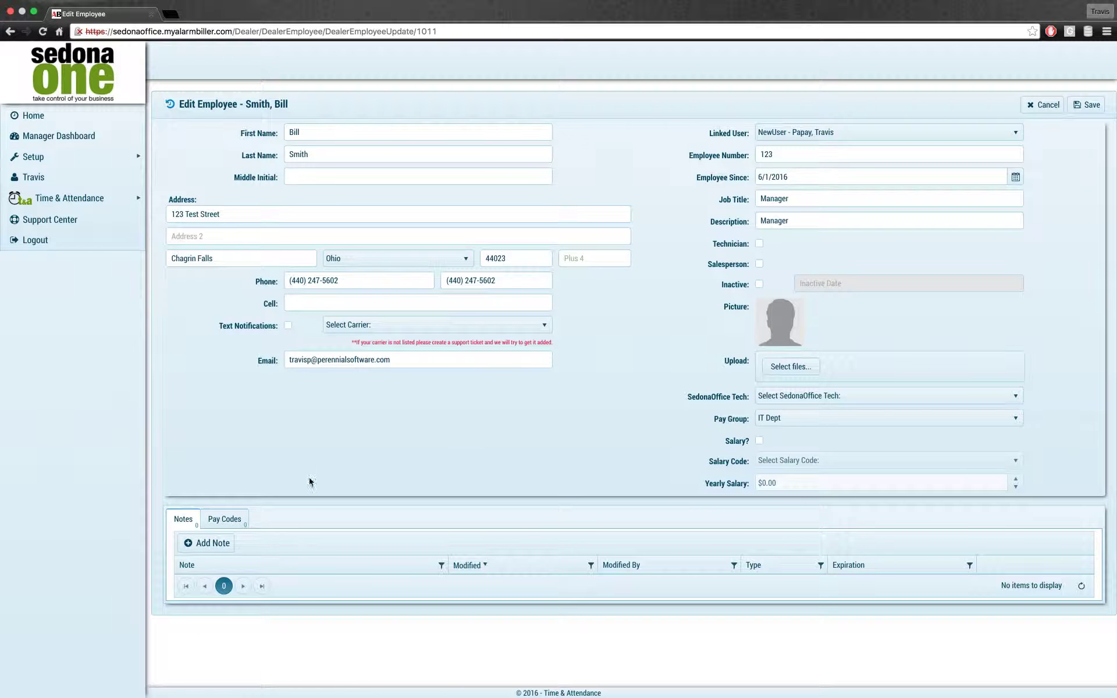
Step: Add an Office Meeting pay code to the employee at a $40.00 hourly rate
click(225, 519)
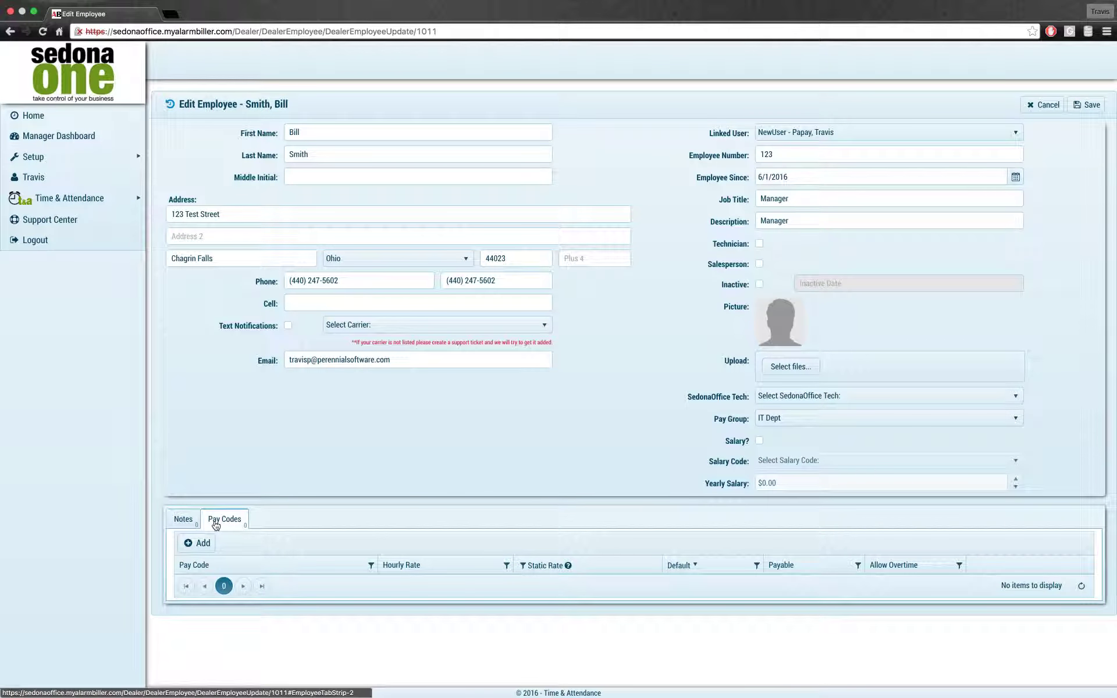
click(204, 545)
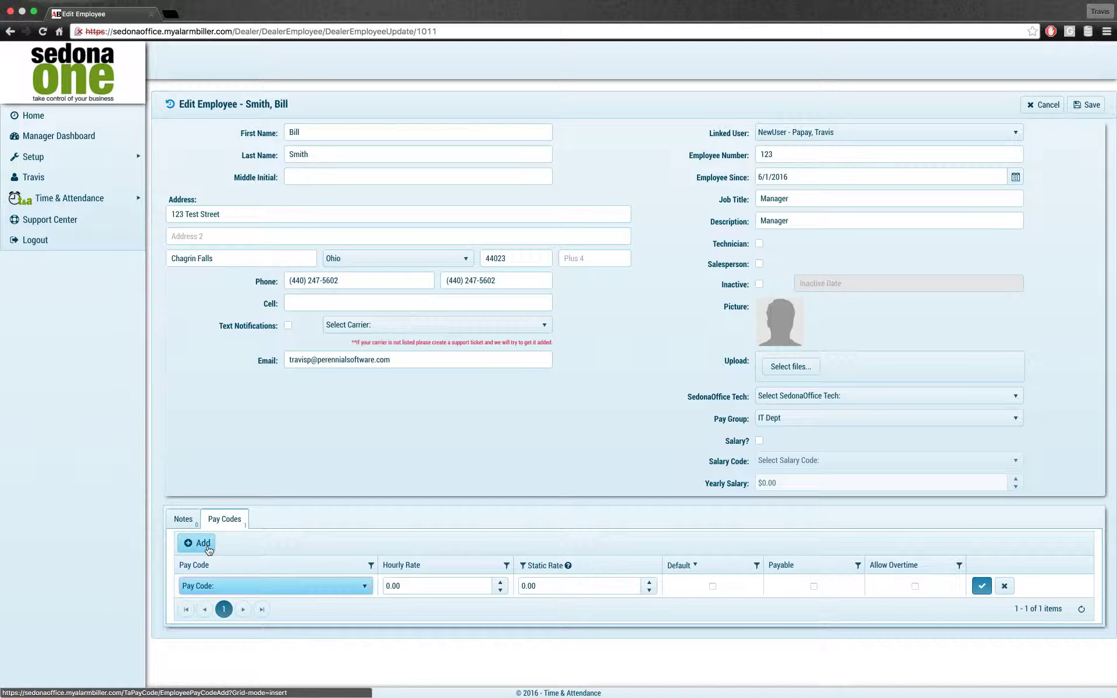
click(323, 588)
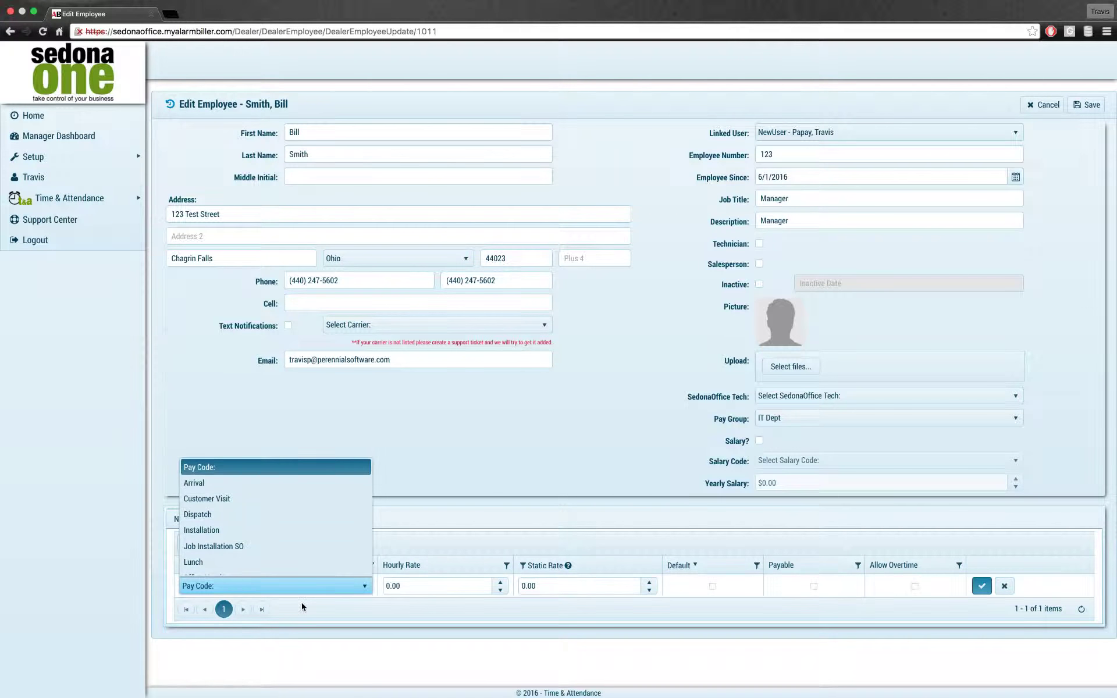
scroll(282, 548, down, 3)
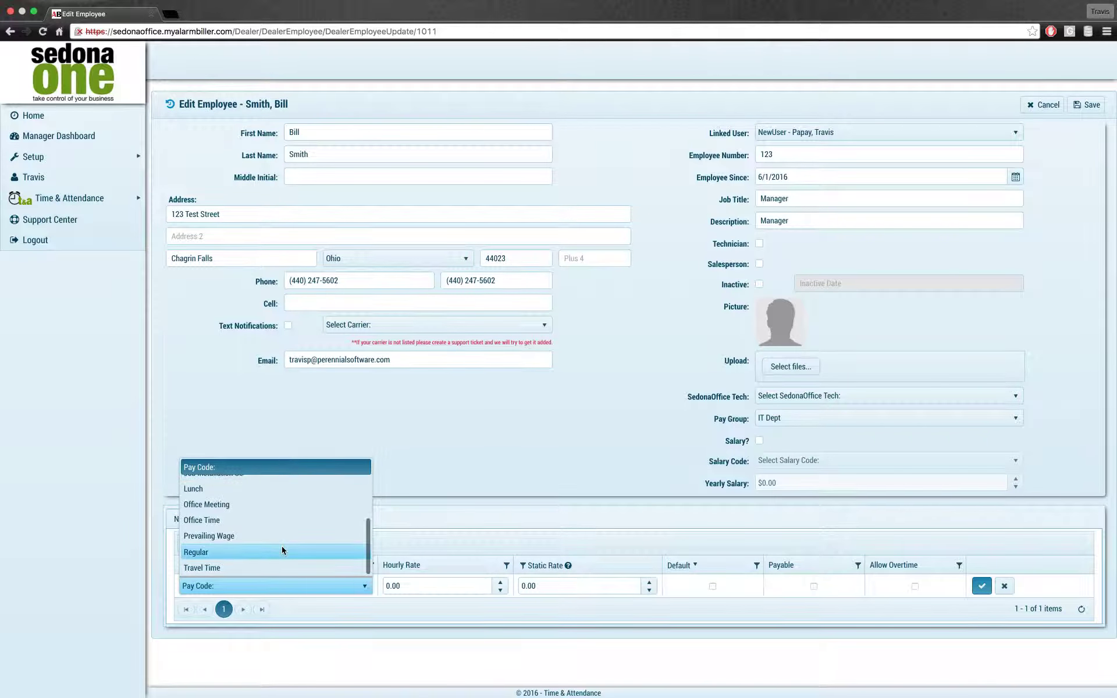
click(232, 506)
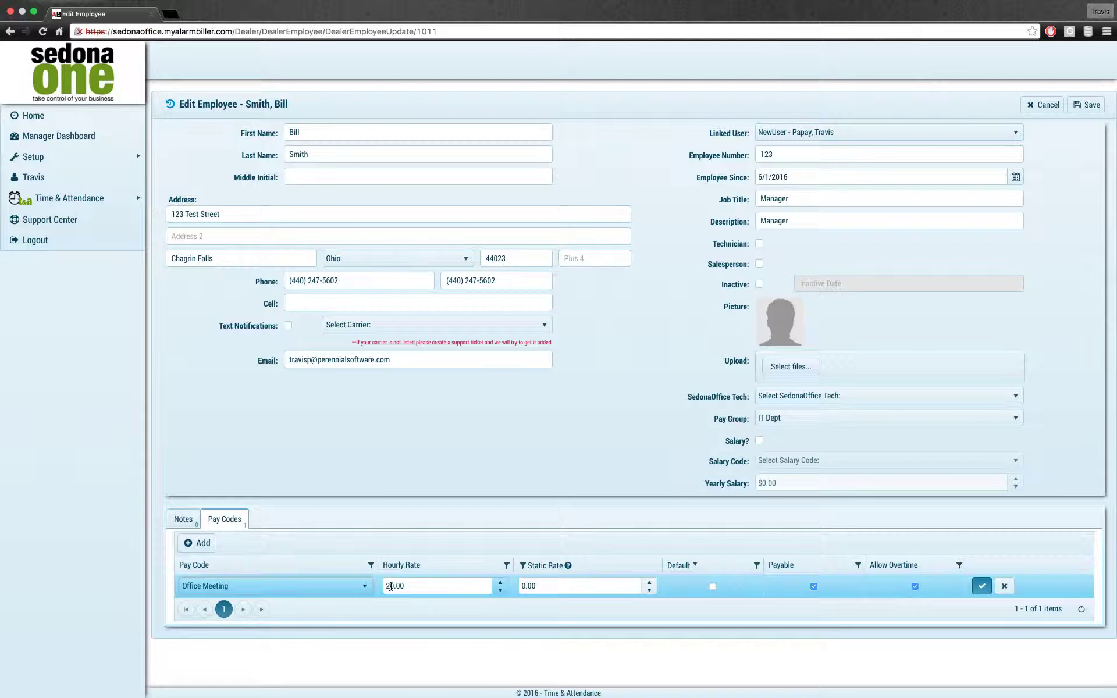
click(413, 584)
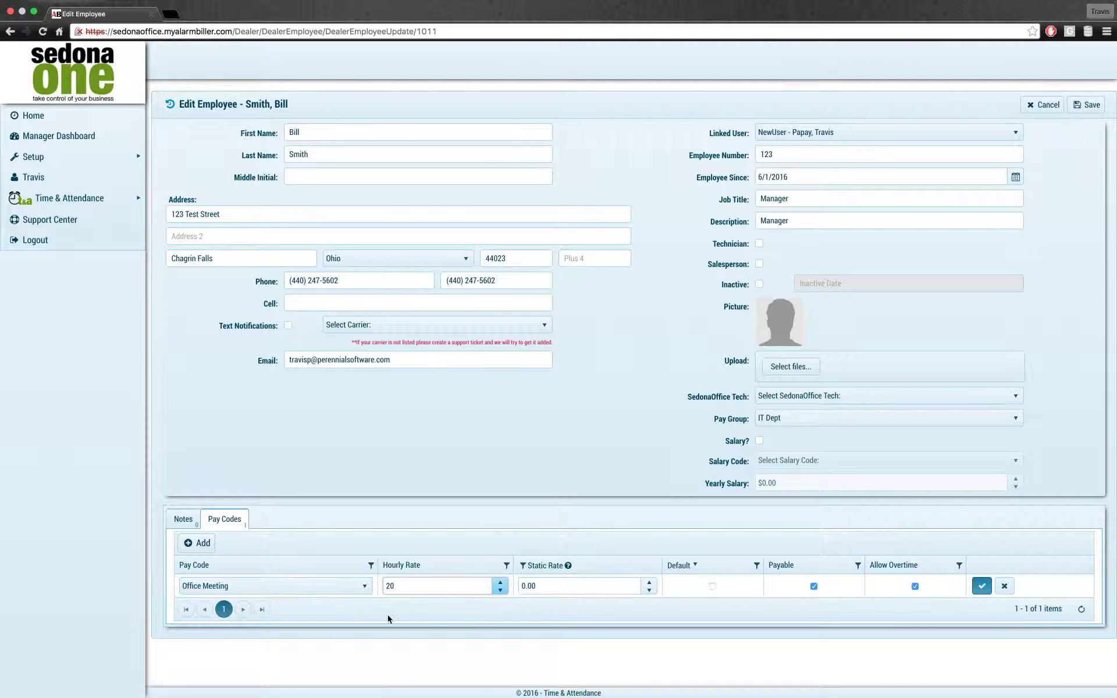
click(915, 586)
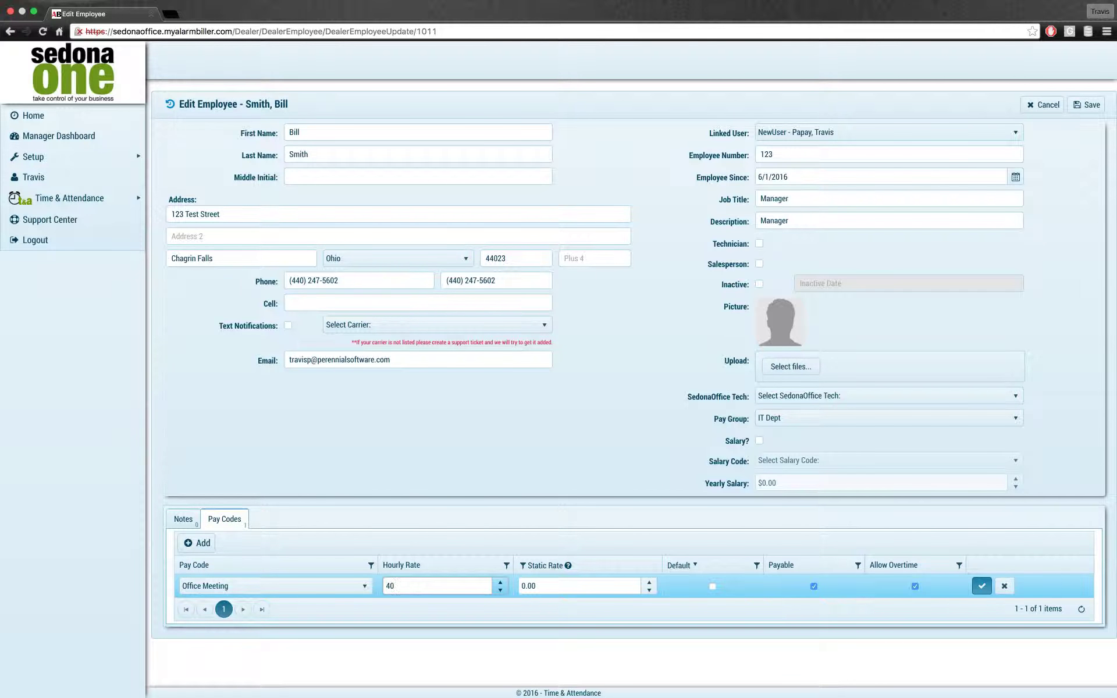
click(982, 586)
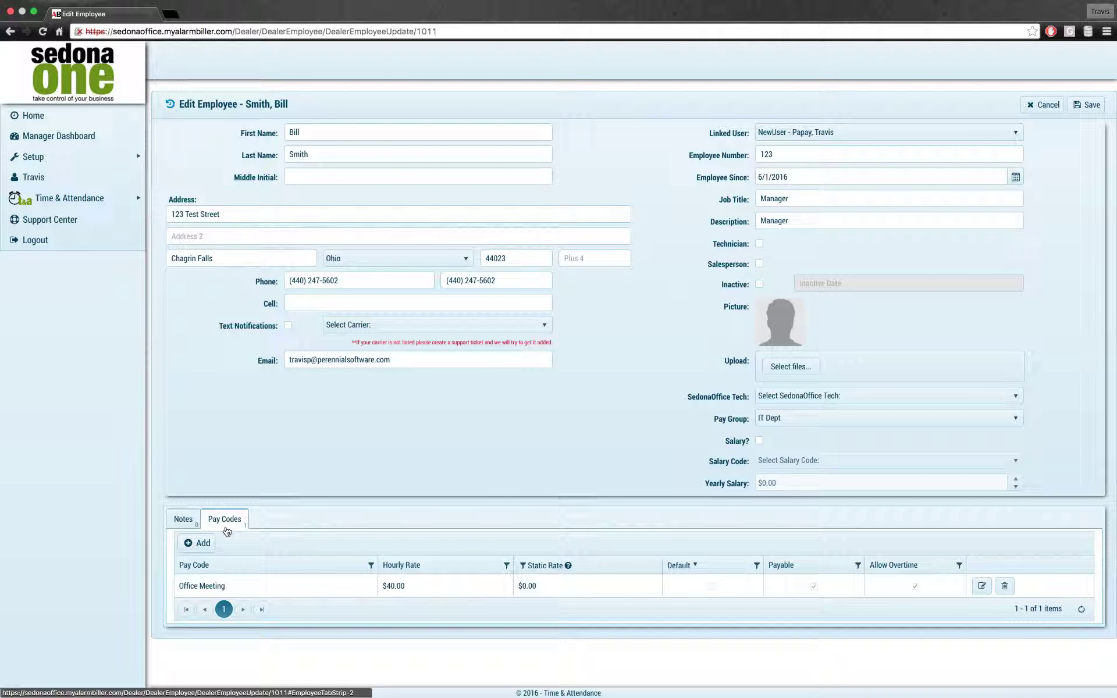
click(183, 520)
Step: Add and save a note reading "Was so excited to start!"
click(204, 544)
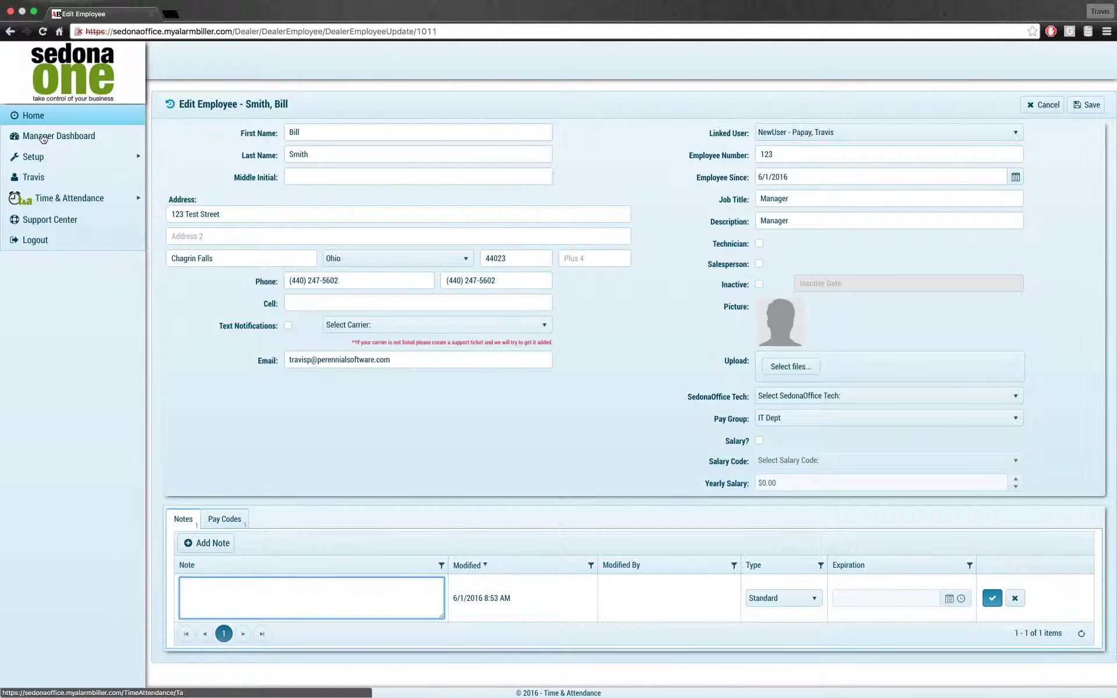
mouse_move(42, 156)
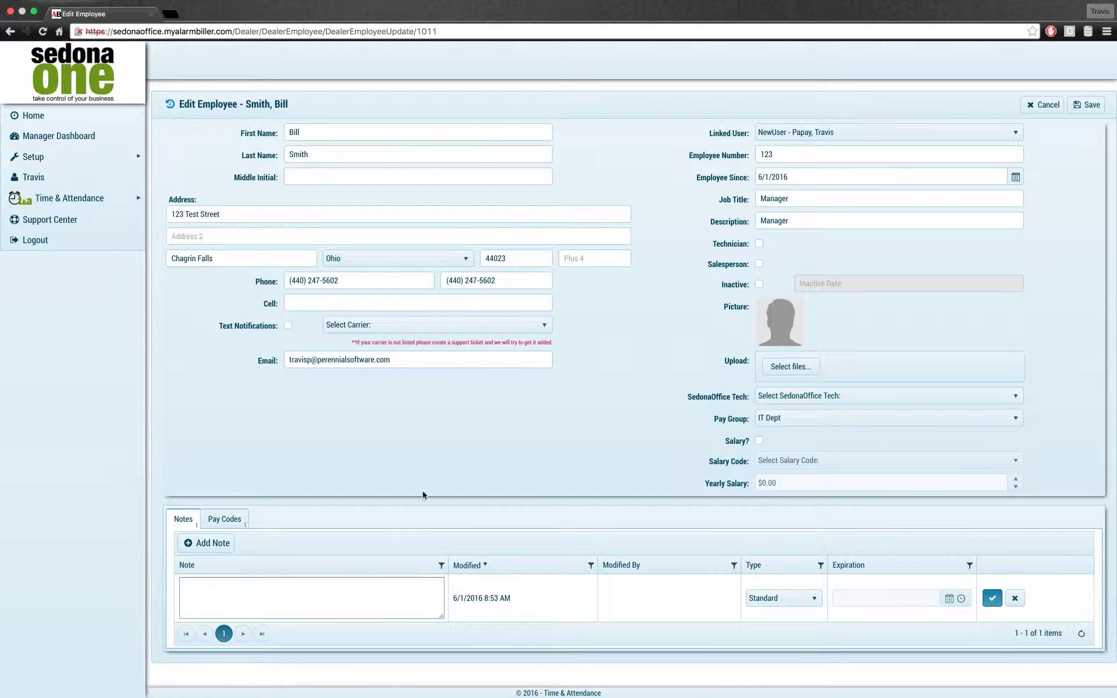
click(313, 598)
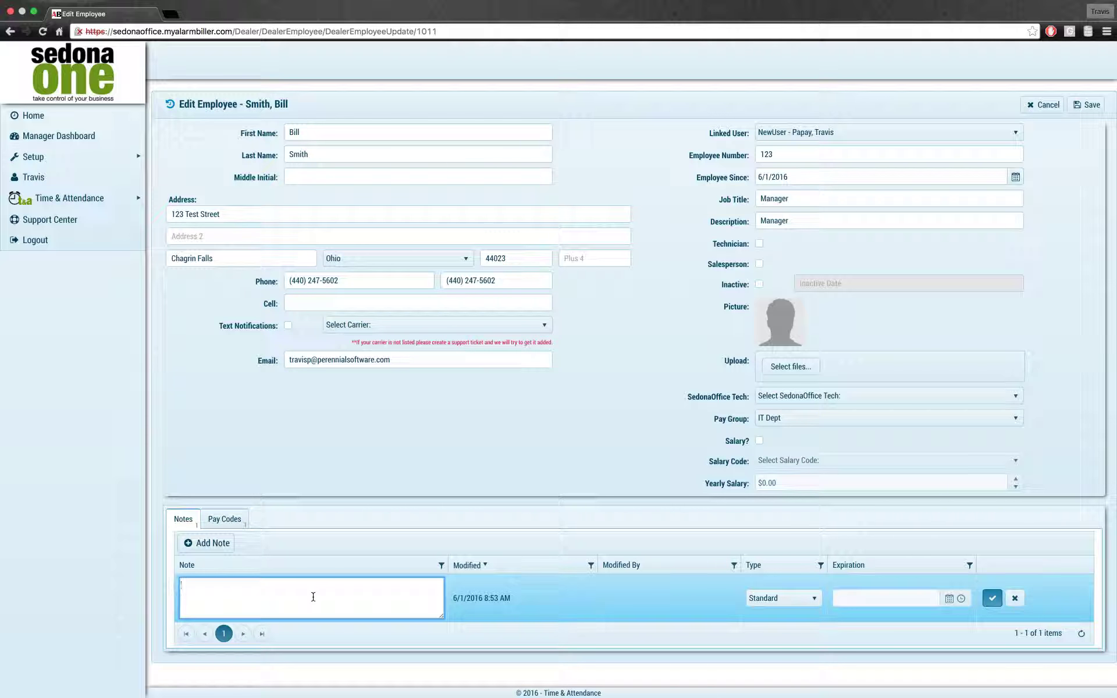
text(Some)
key(BackSpace)
key(BackSpace)
key(BackSpace)
text(as so excited to start!)
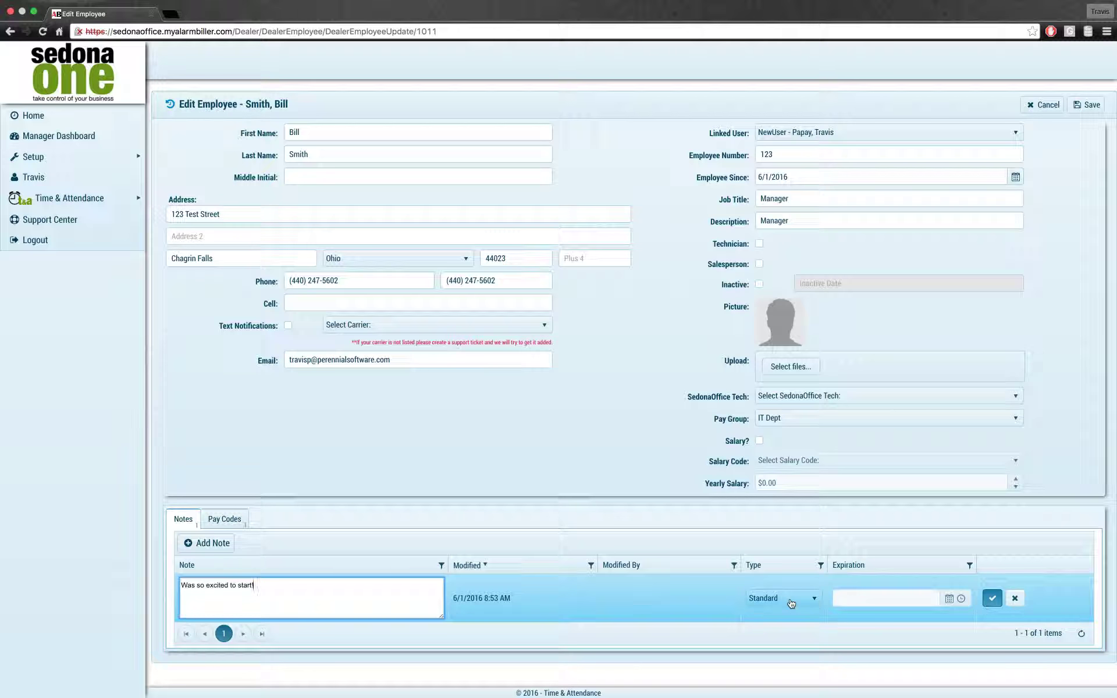
click(992, 598)
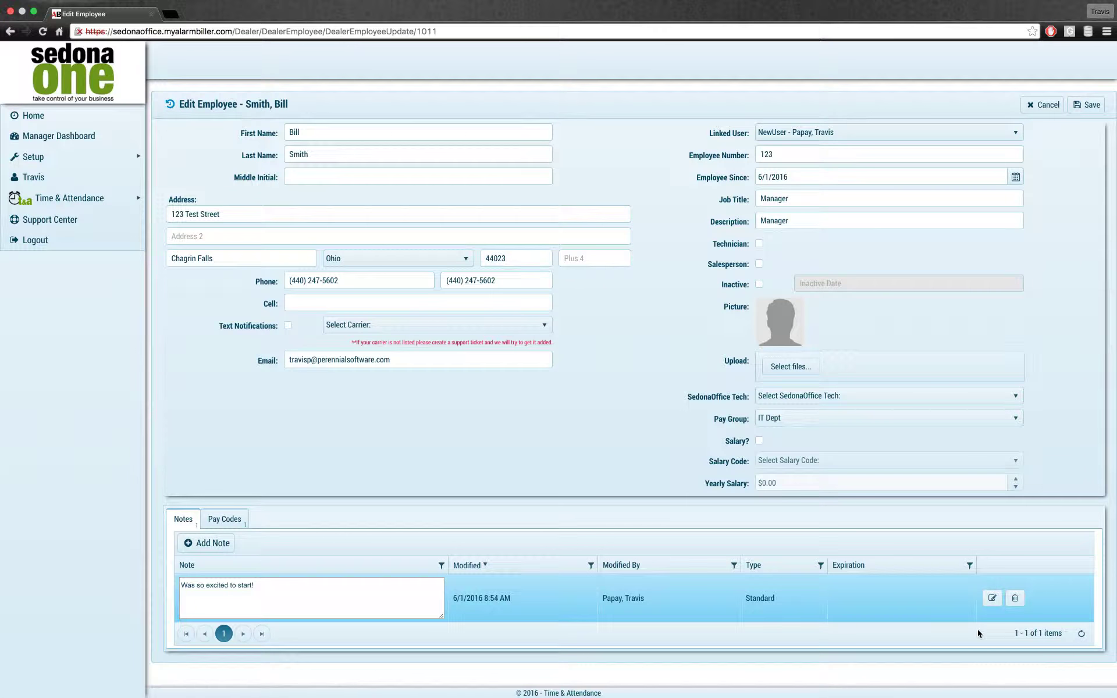
Step: Change the note's type to Critical and save it
click(992, 598)
click(806, 603)
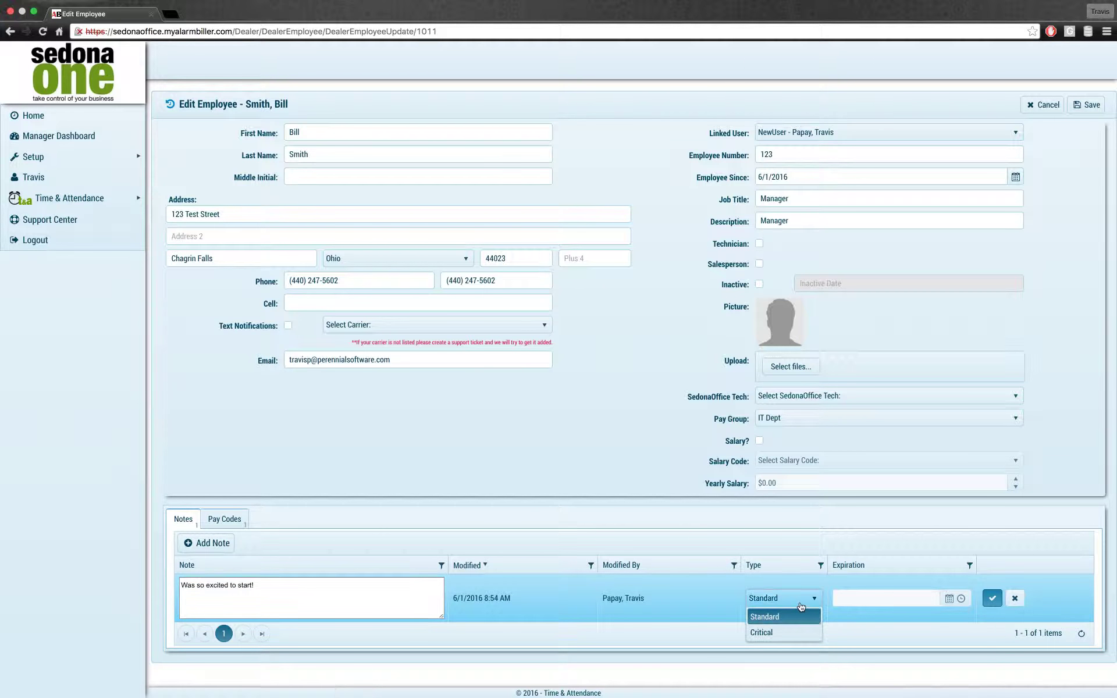
click(765, 636)
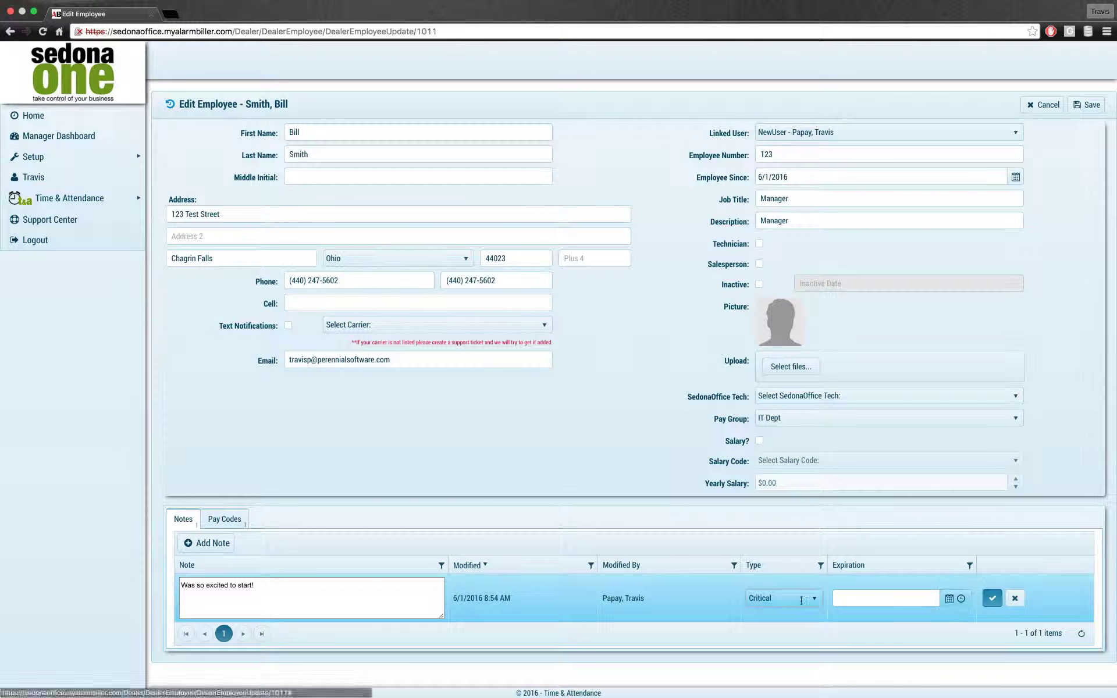
click(993, 598)
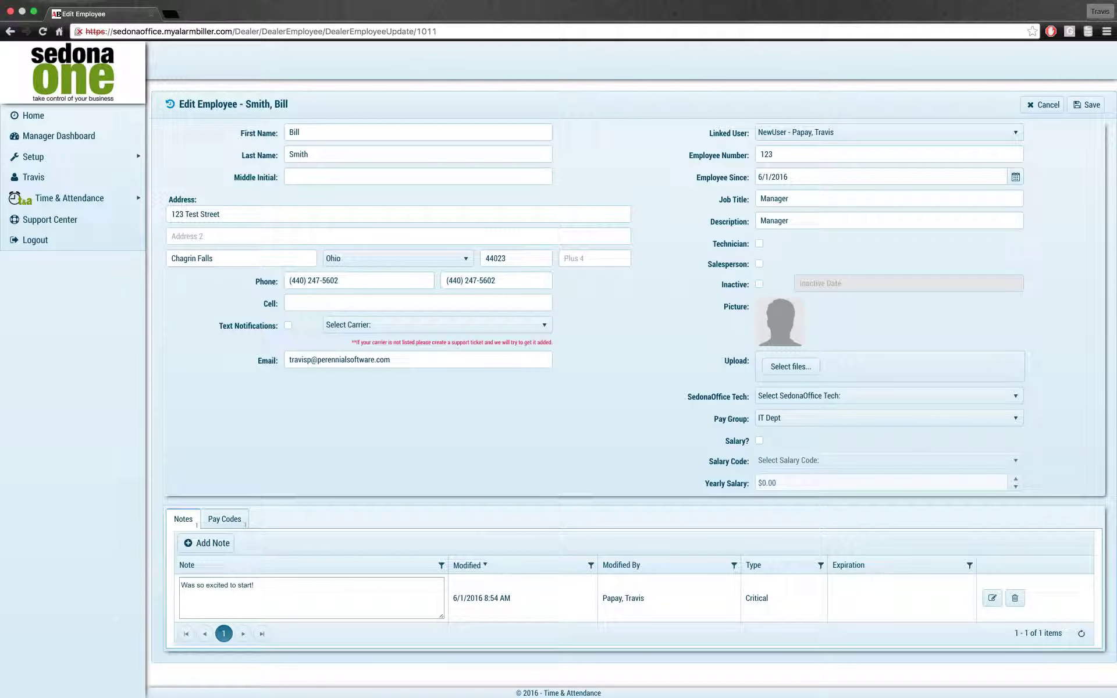
Step: Save the employee record changes and go to the Pay Codes list
click(1087, 105)
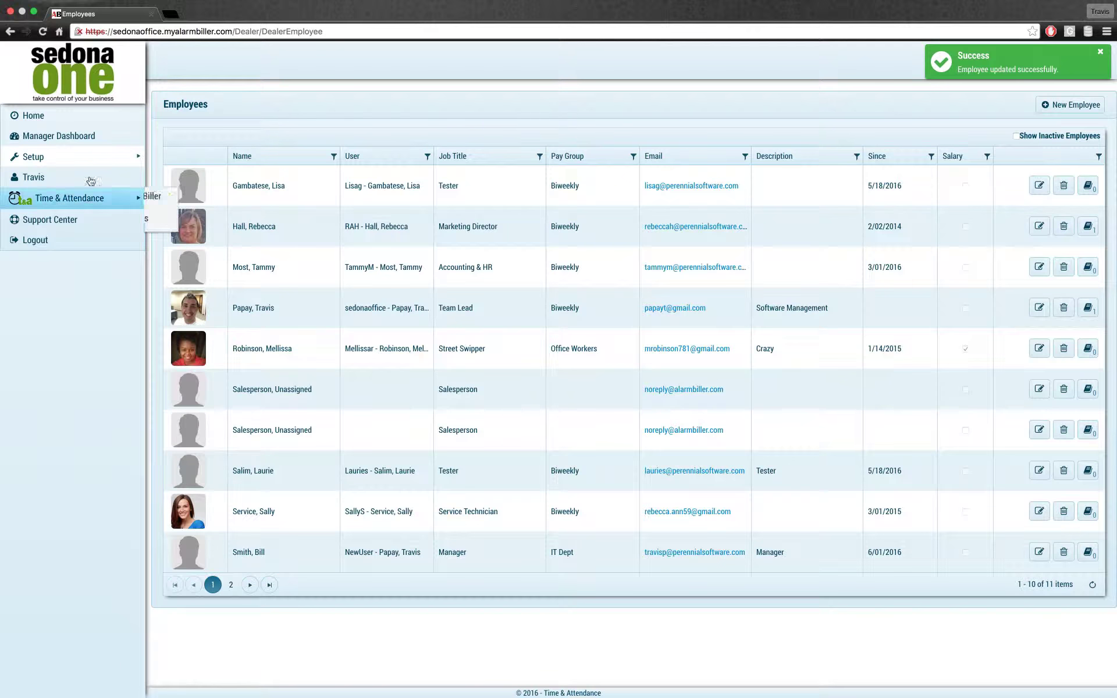
mouse_move(82, 157)
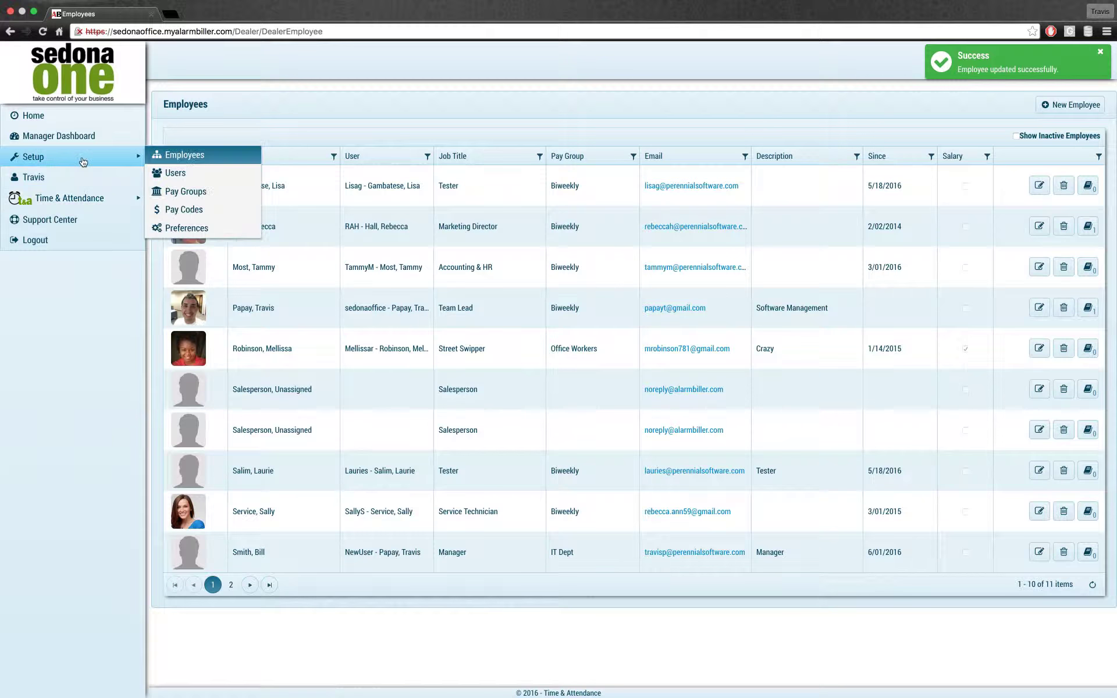
click(184, 216)
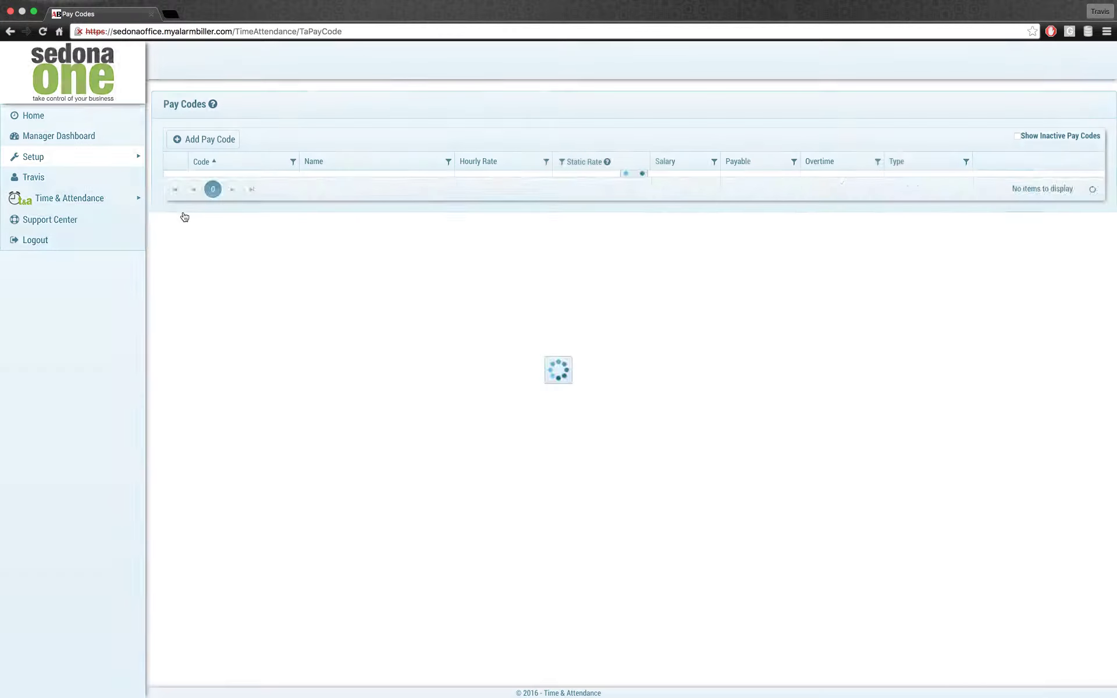
Step: Look through the pay code rows and select Dispatch
click(175, 227)
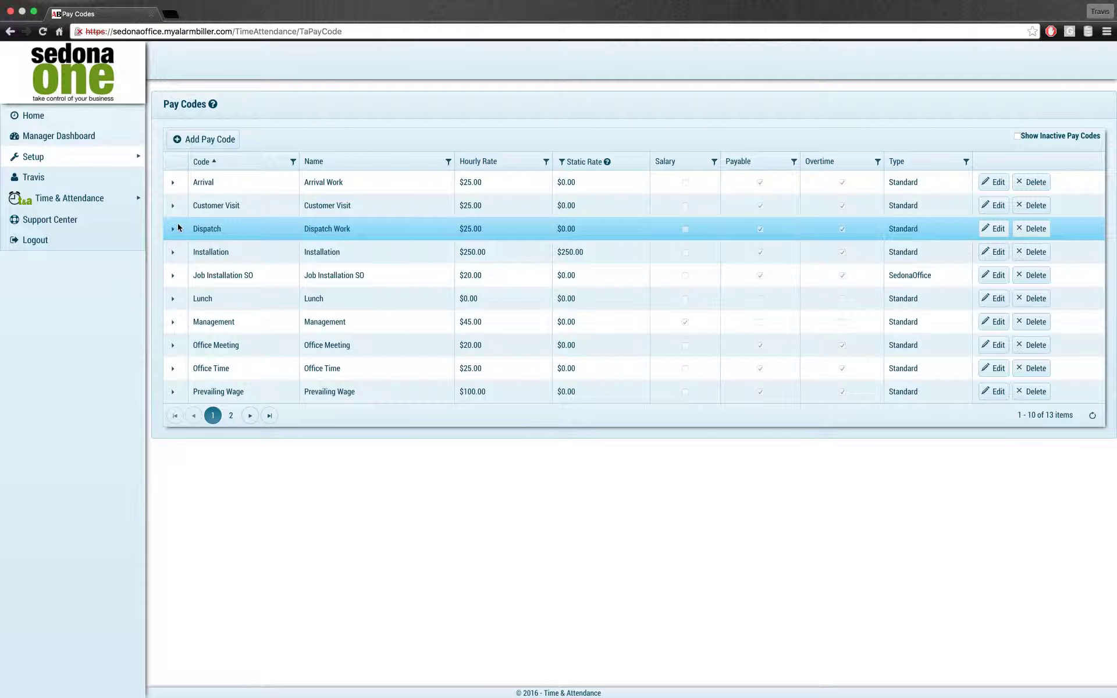
click(175, 205)
click(177, 180)
click(176, 345)
click(178, 368)
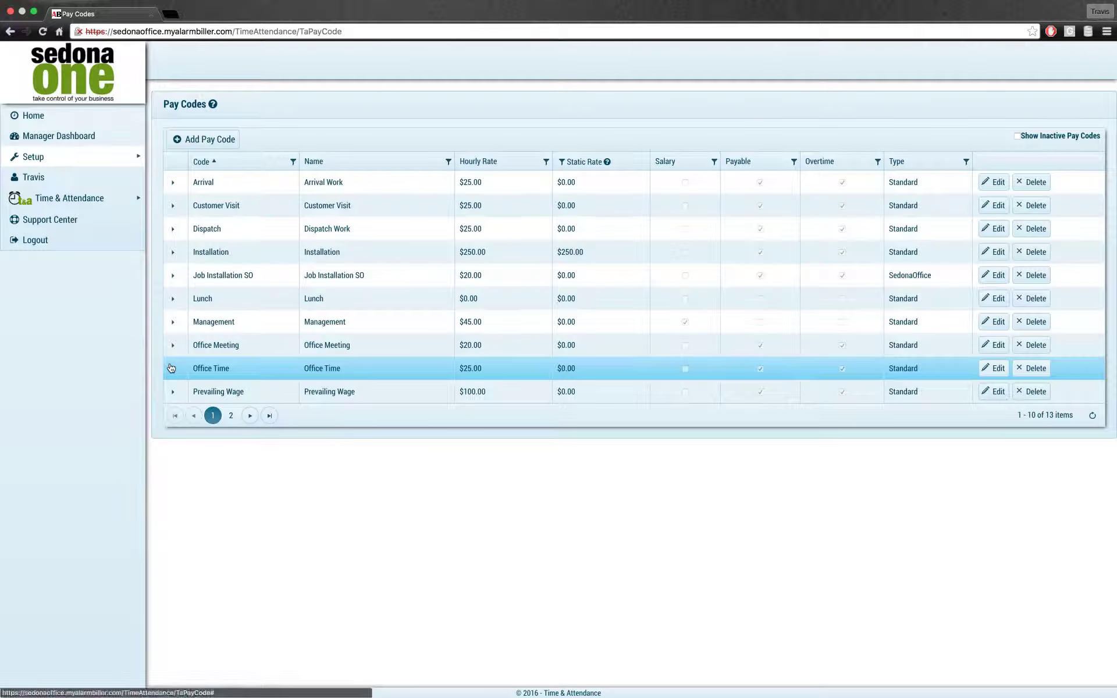
click(174, 346)
click(174, 323)
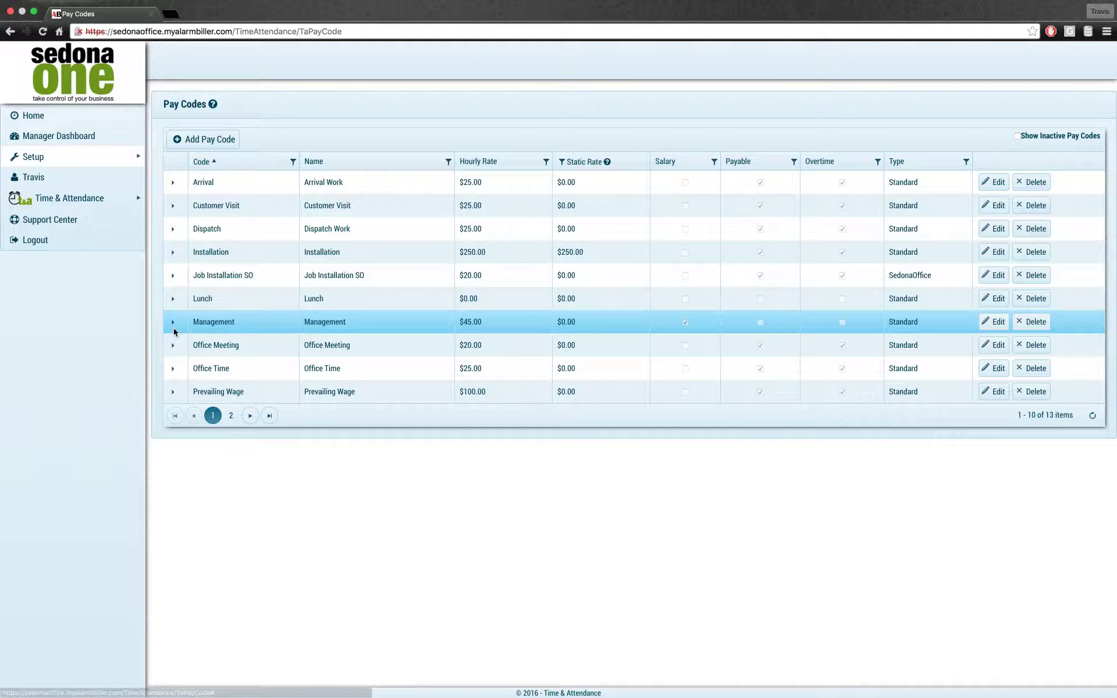
click(178, 248)
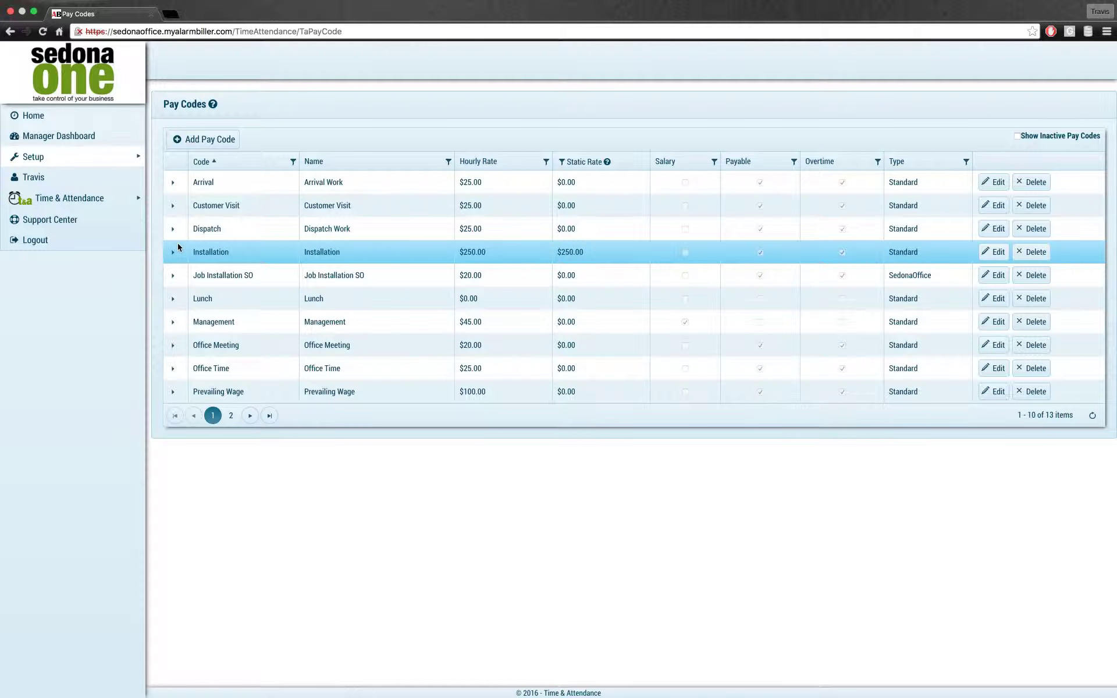
click(174, 233)
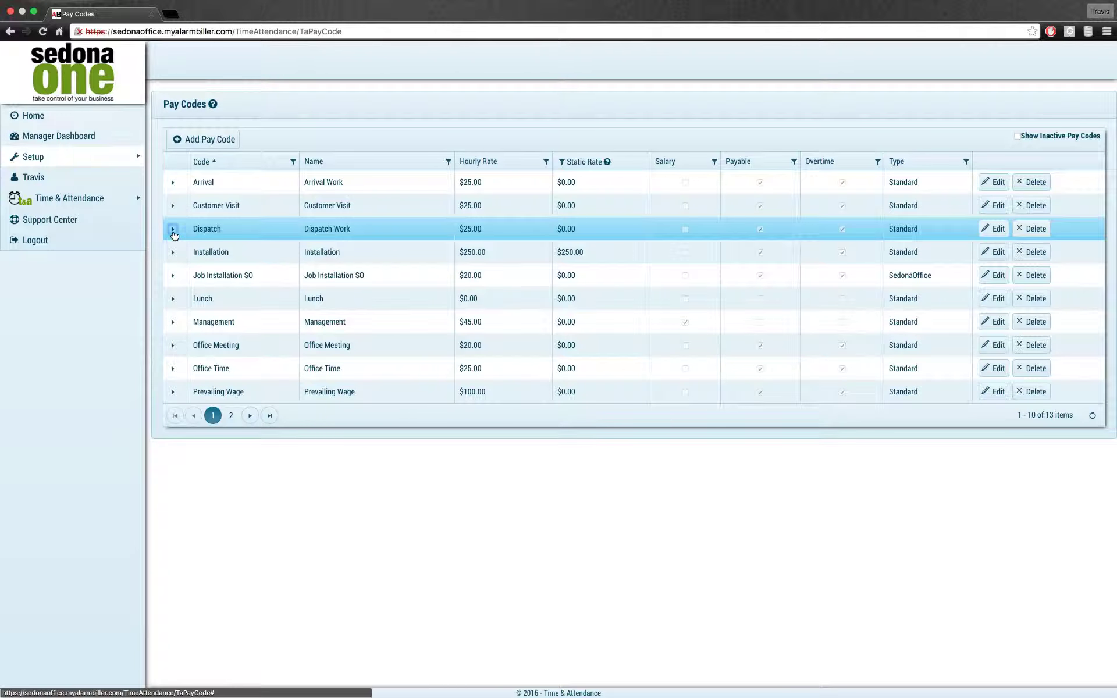
Step: Add the new employee to the Dispatch pay code at $25.00
click(173, 229)
click(216, 255)
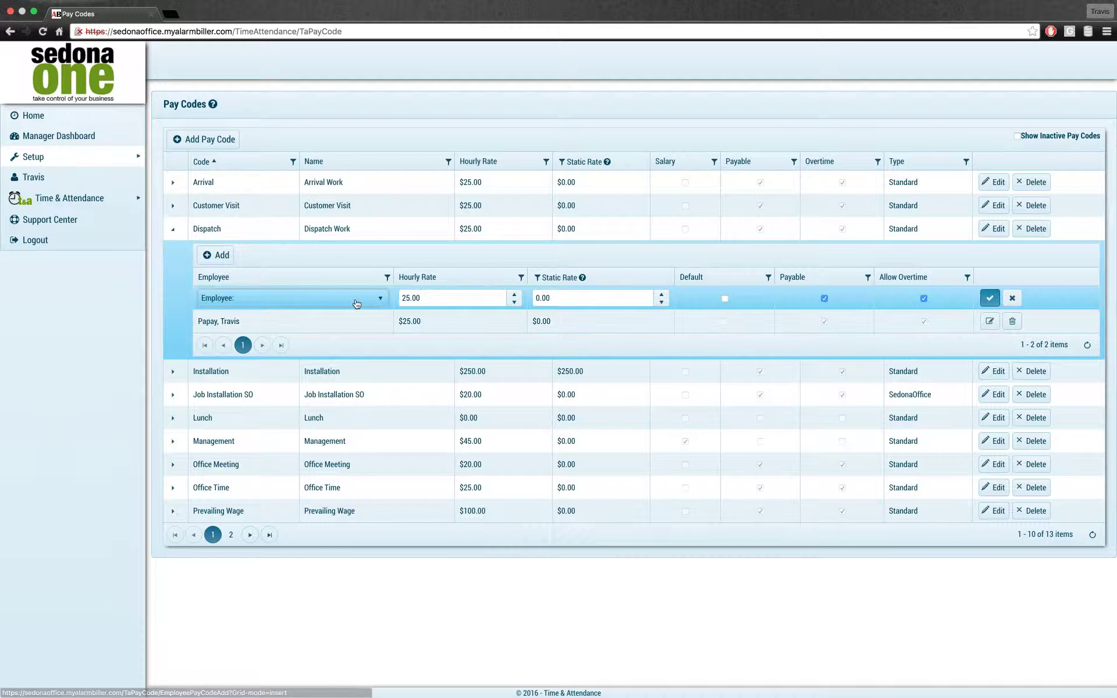
click(302, 299)
scroll(228, 402, down, 2)
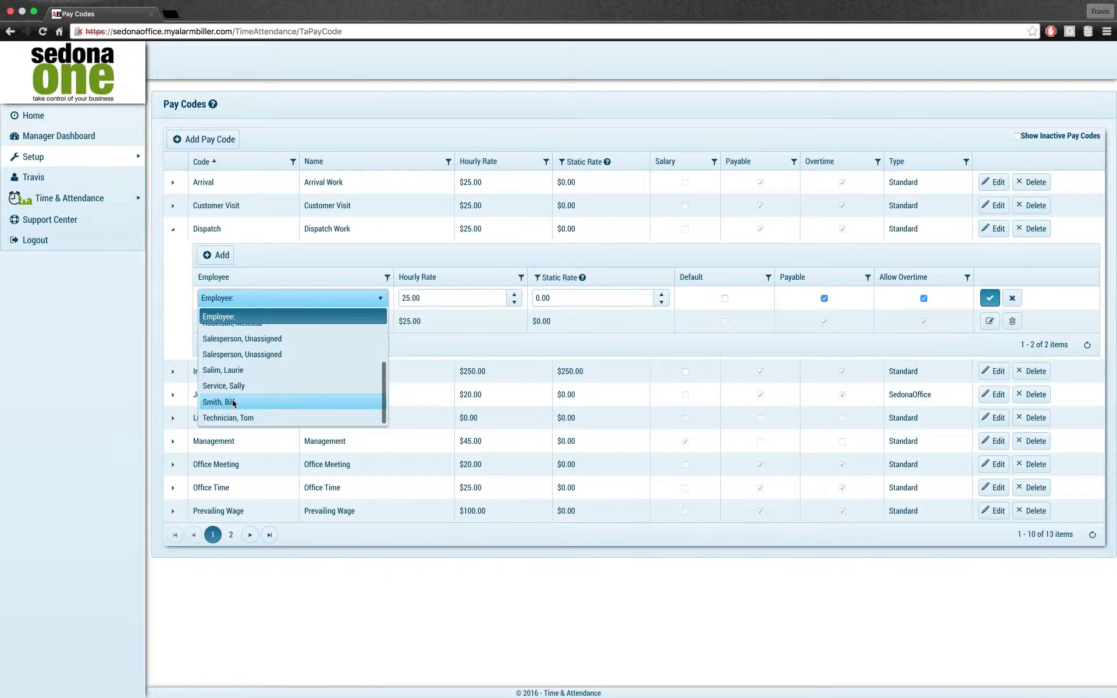
click(228, 403)
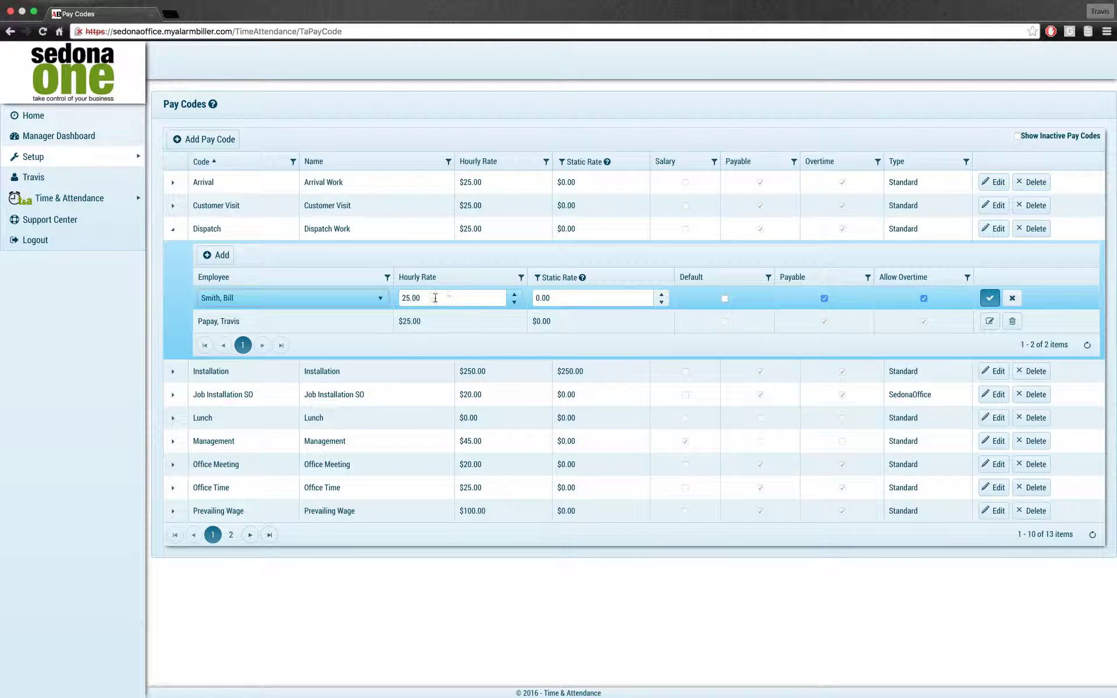
click(990, 299)
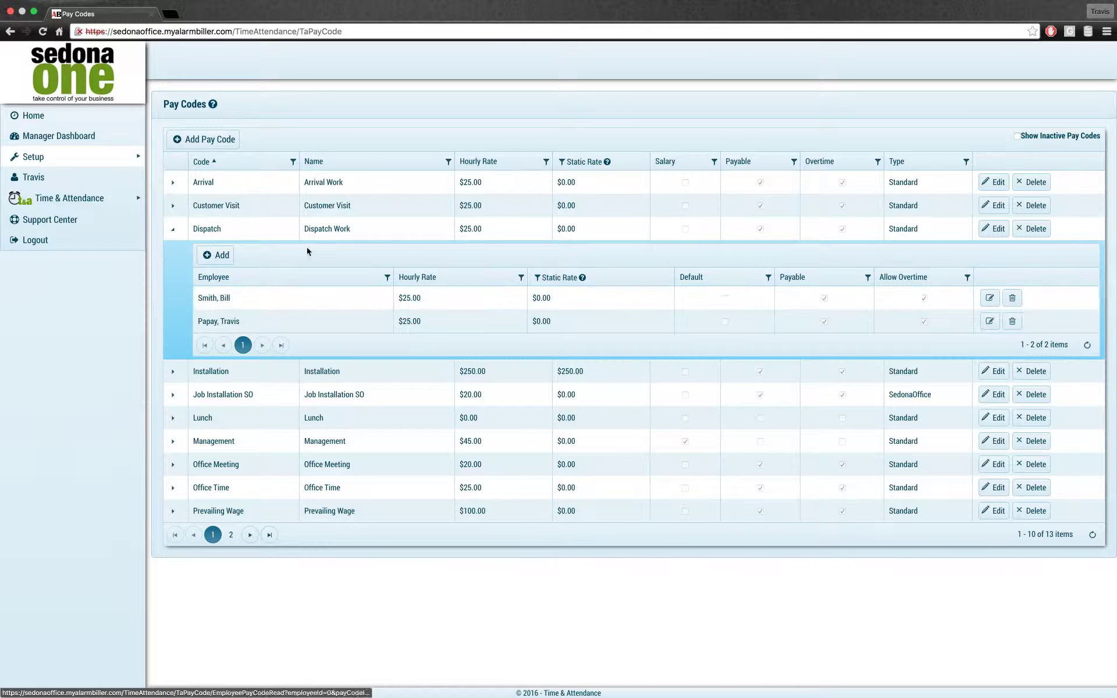
click(173, 229)
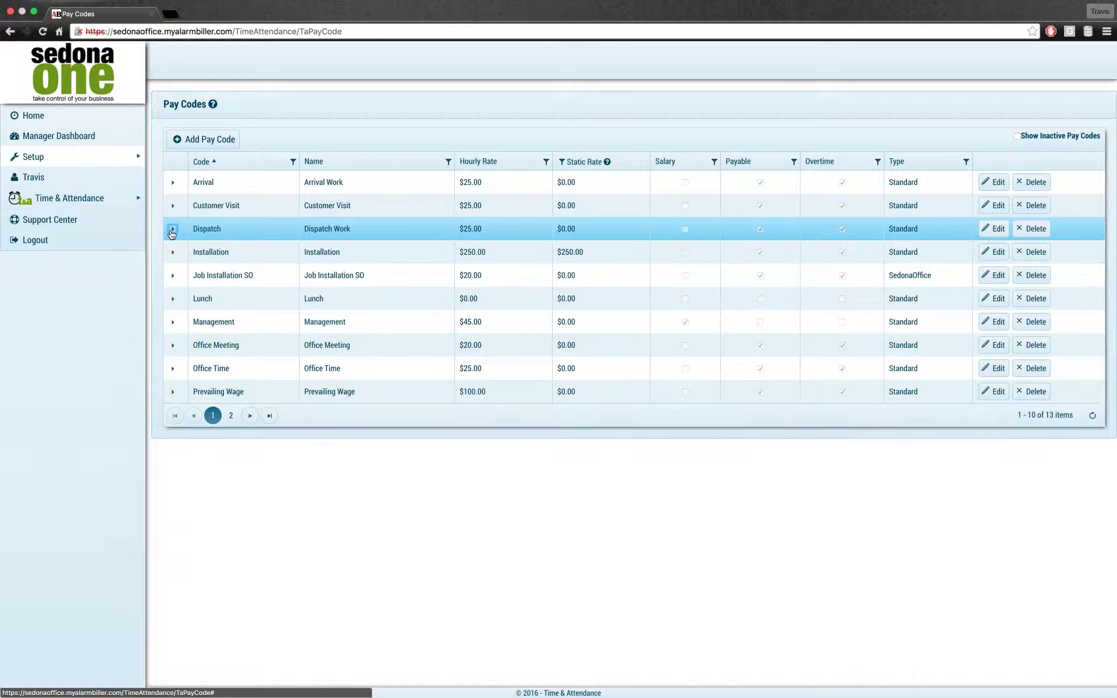
Step: Add the new employee to the Arrival pay code at $25.00
click(173, 182)
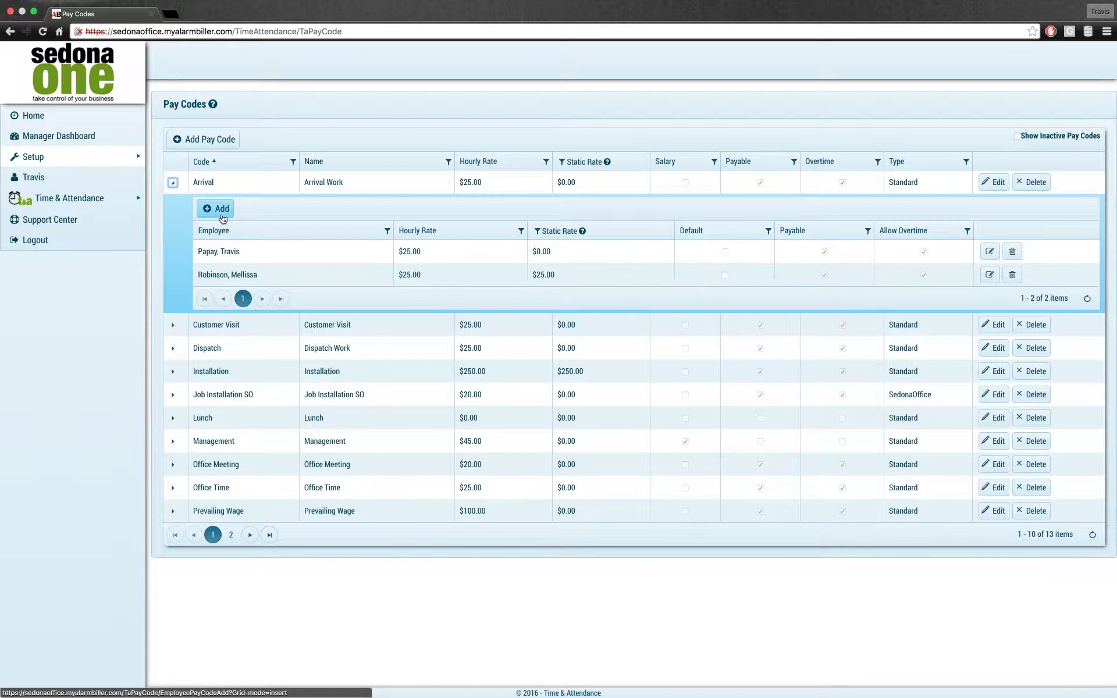
click(219, 211)
click(288, 252)
scroll(232, 355, down, 3)
click(220, 353)
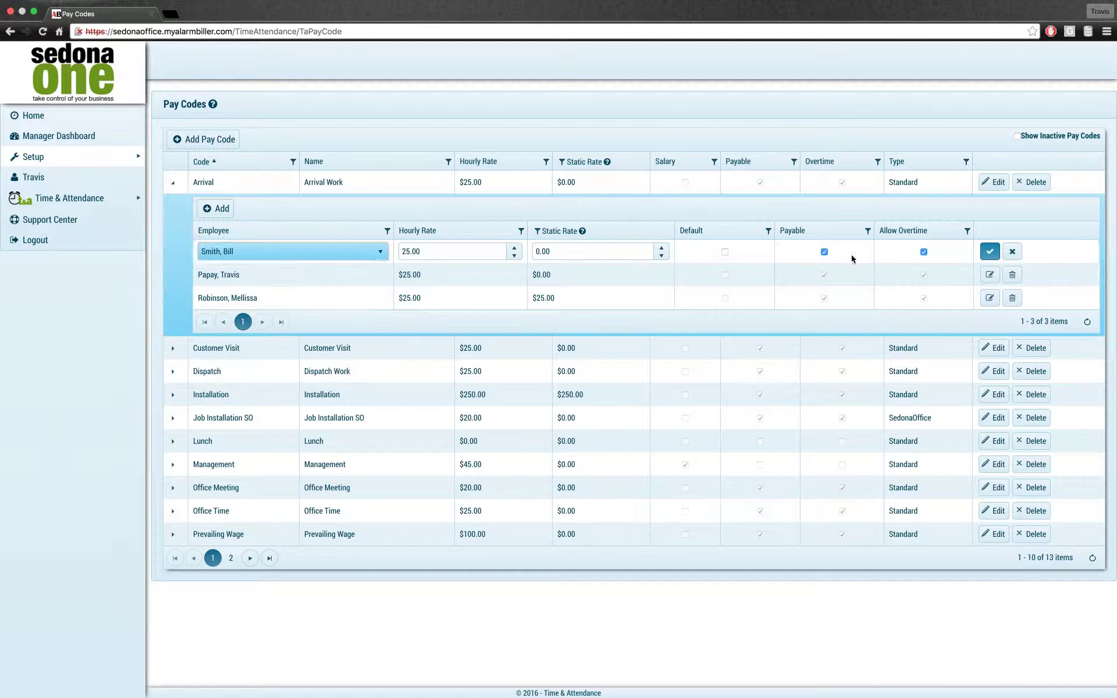
click(990, 252)
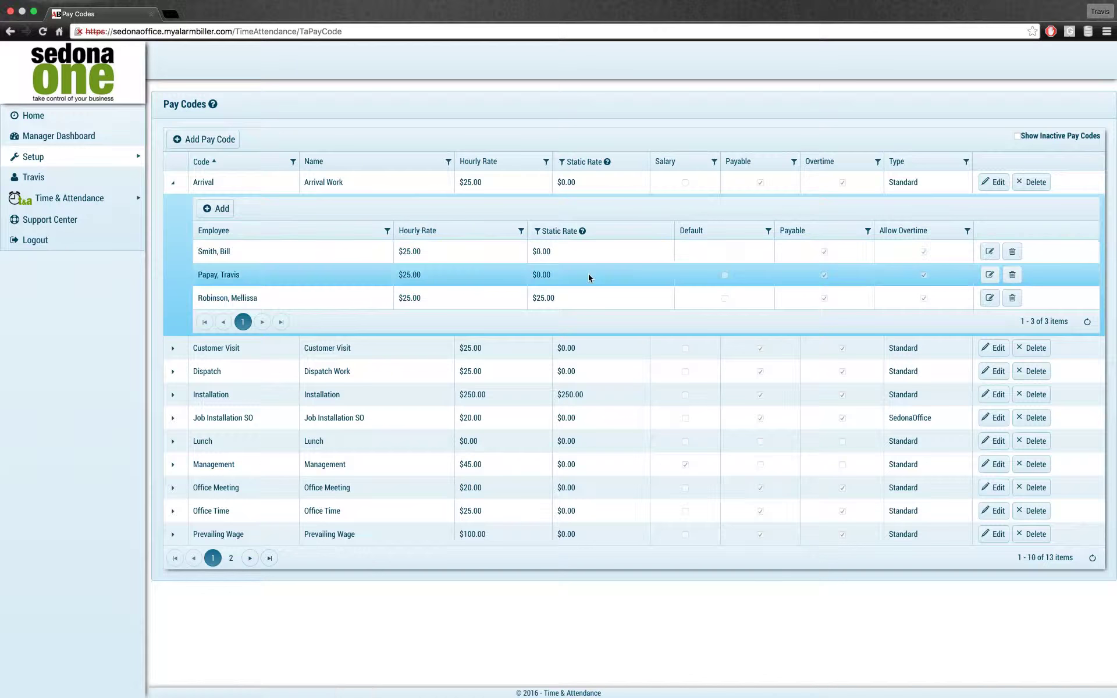
click(172, 183)
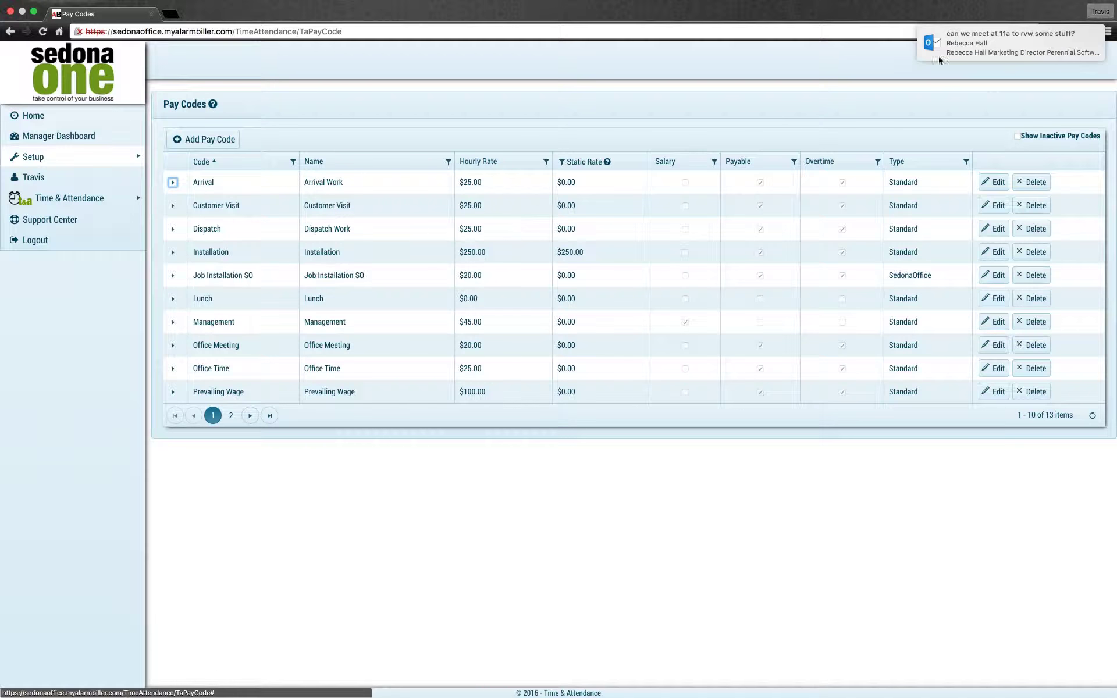
Step: Go to page 2 of pay codes and expand Regular's employee list
click(528, 227)
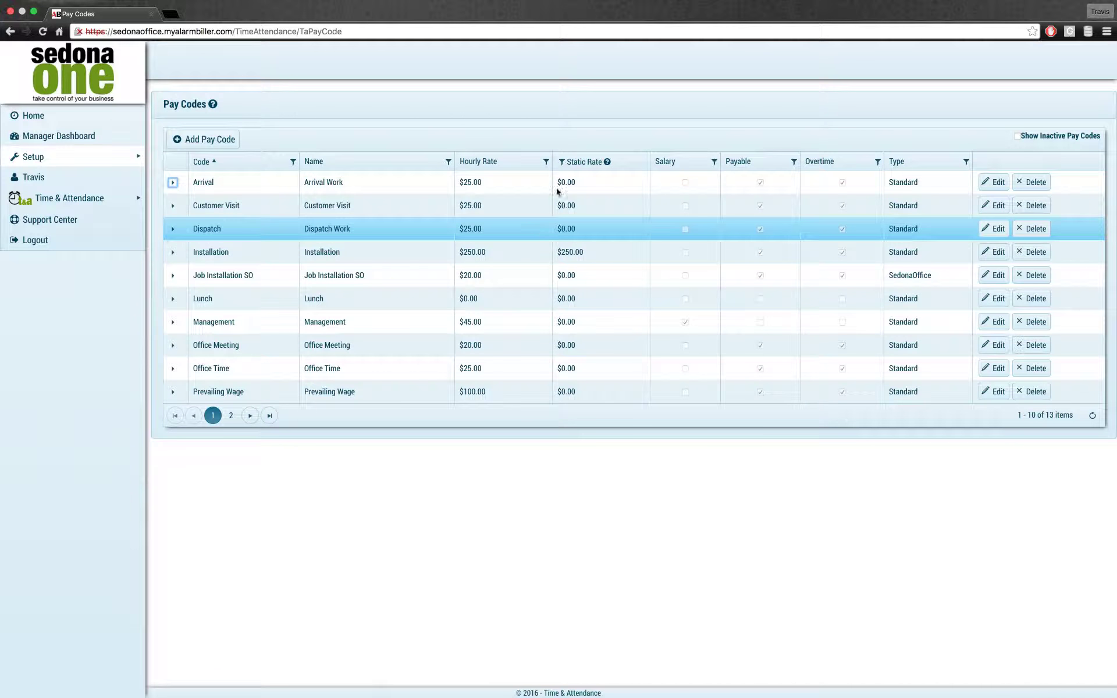
click(539, 198)
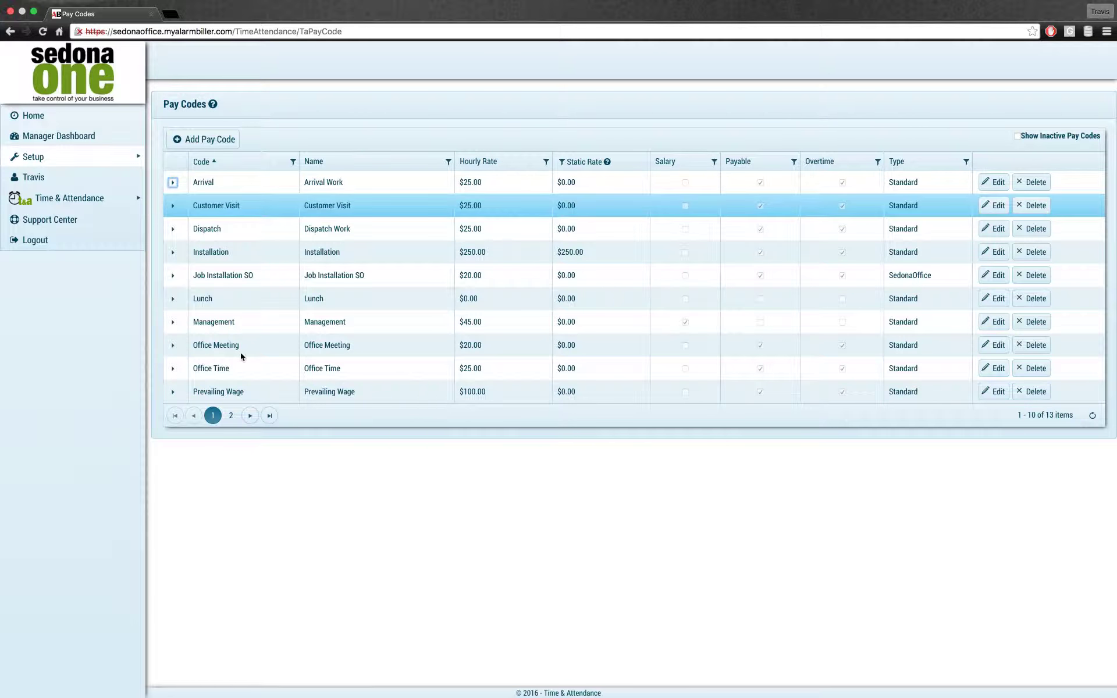
click(231, 415)
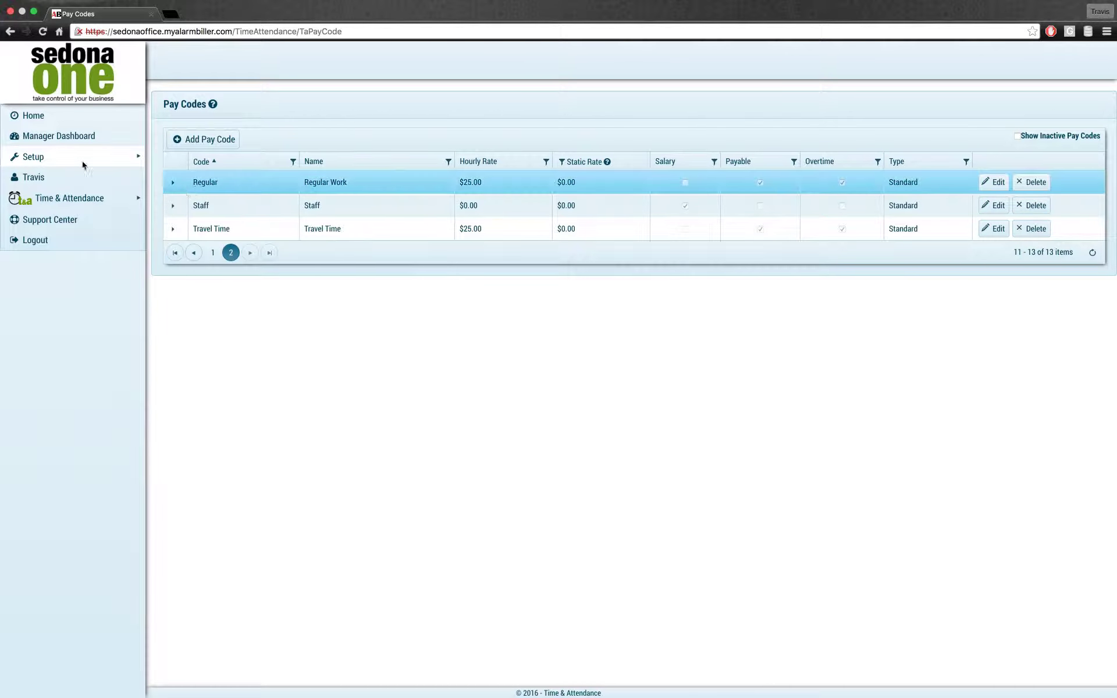
mouse_move(75, 163)
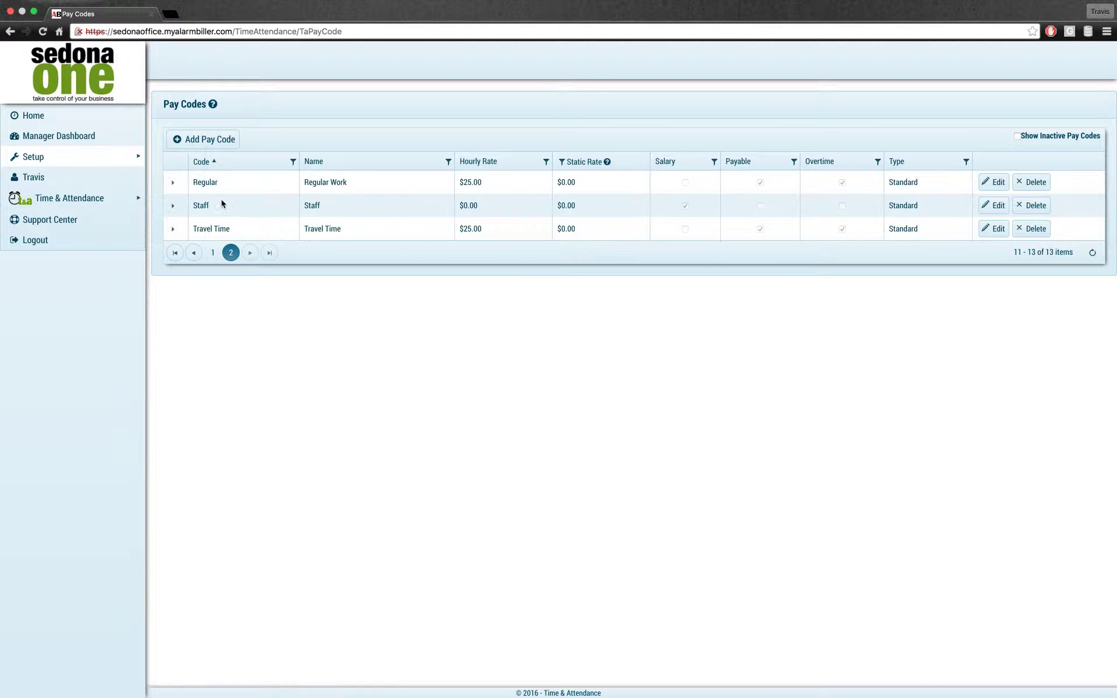
click(175, 186)
click(173, 184)
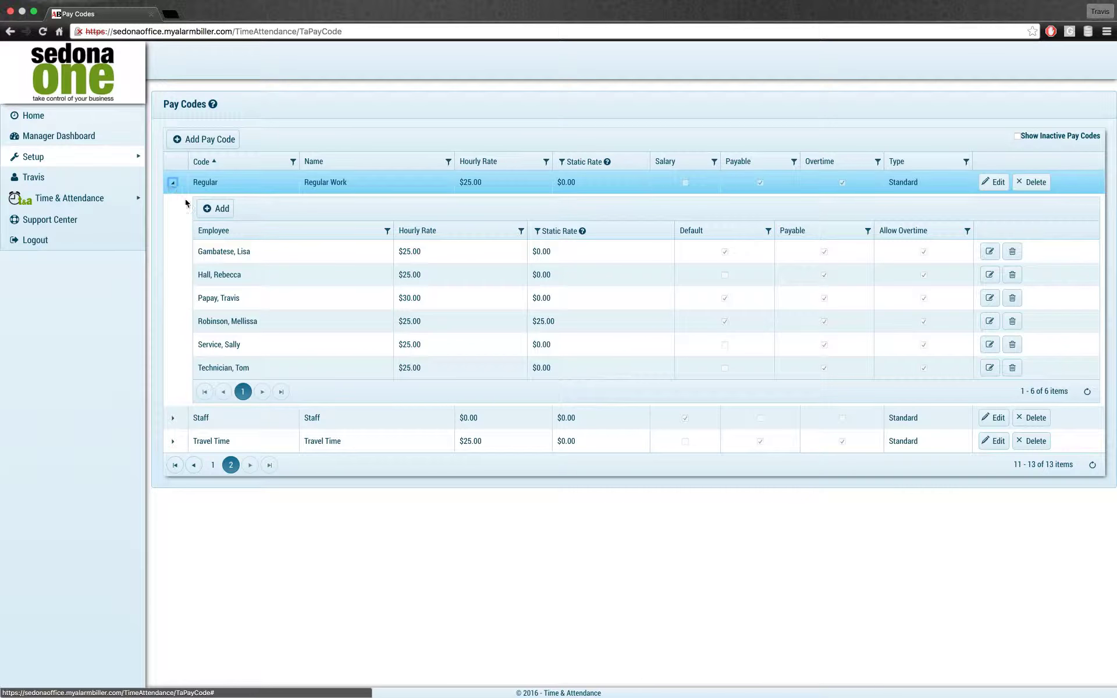
Step: Try adding the employee under Regular as default pay code, then discard the rejected row
click(216, 209)
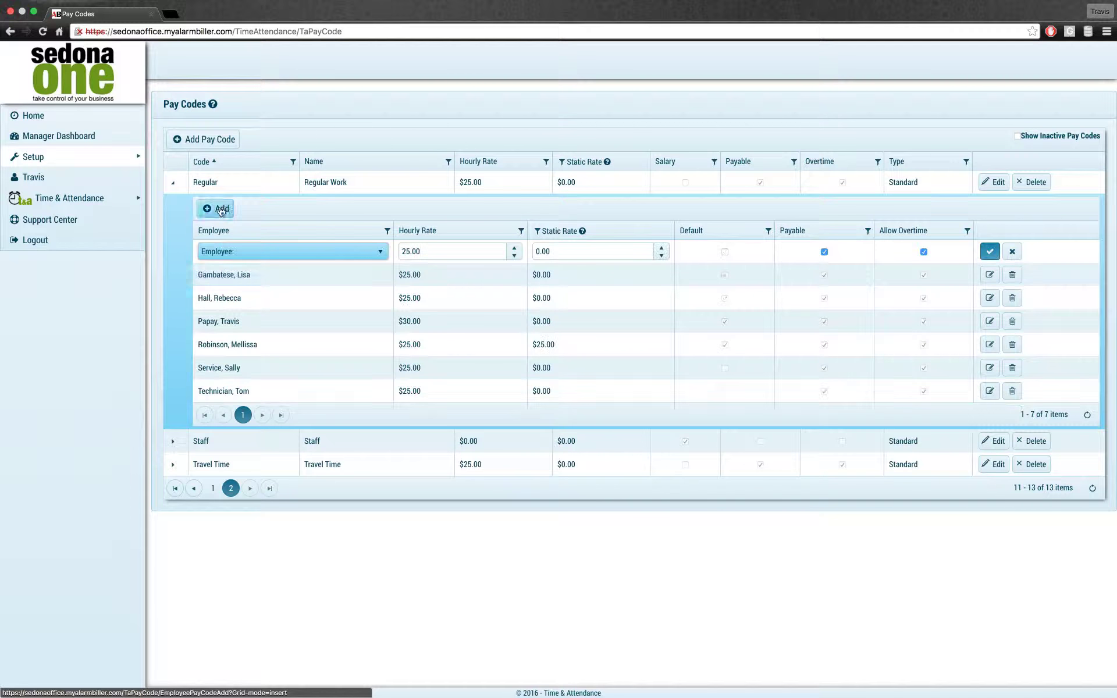
click(258, 252)
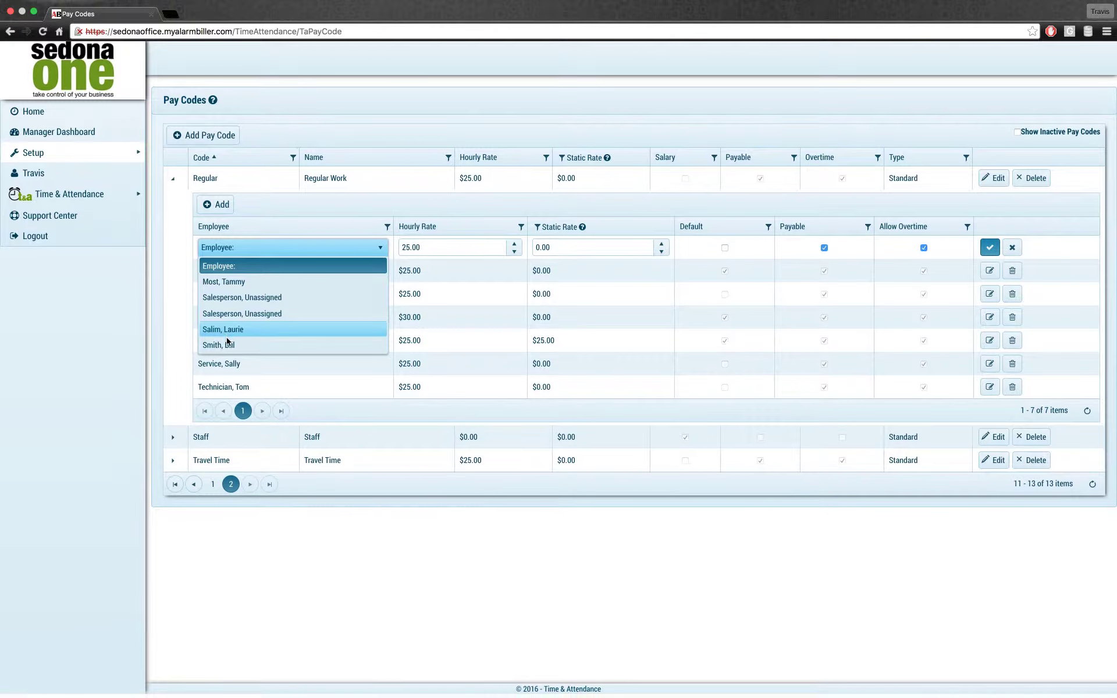
click(229, 350)
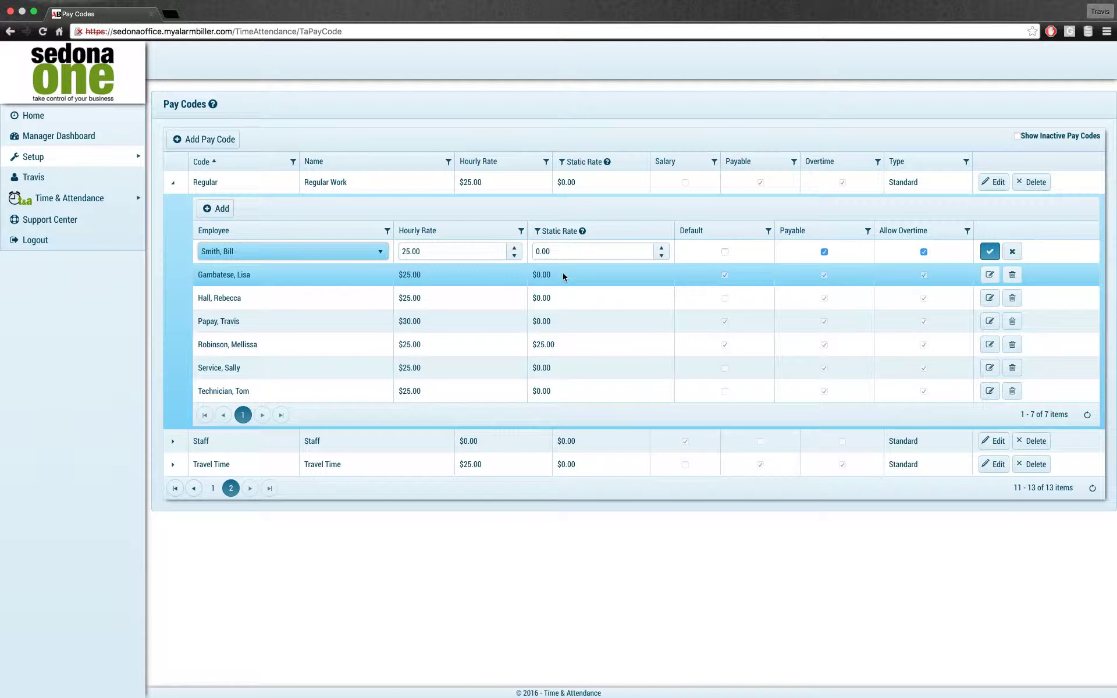
click(725, 252)
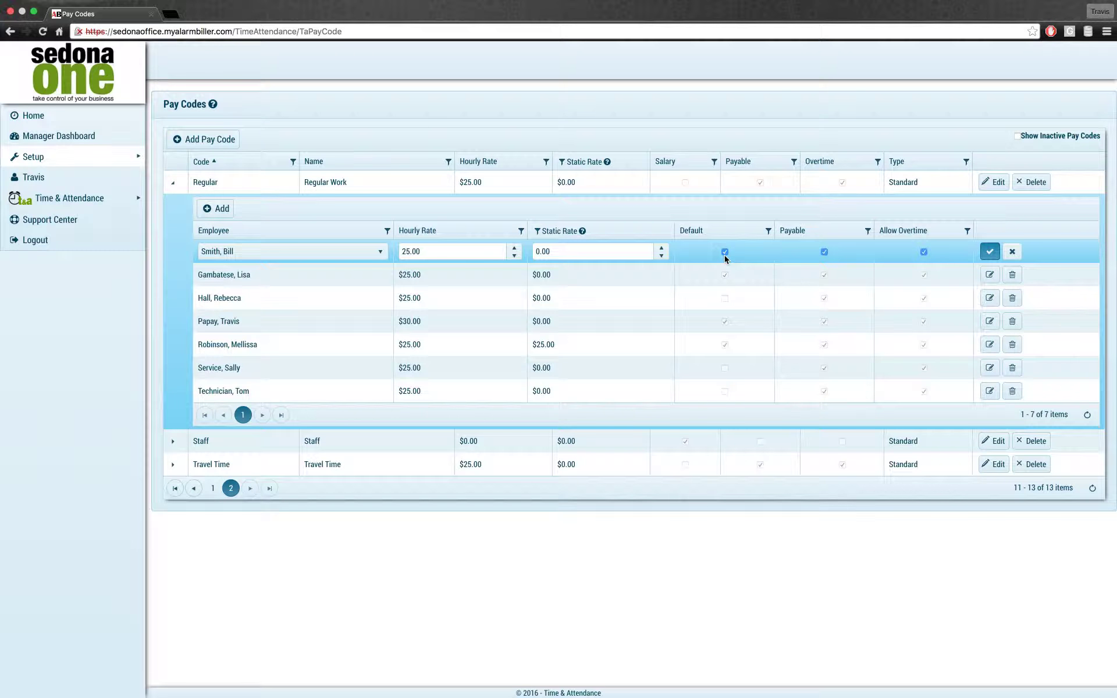
click(989, 251)
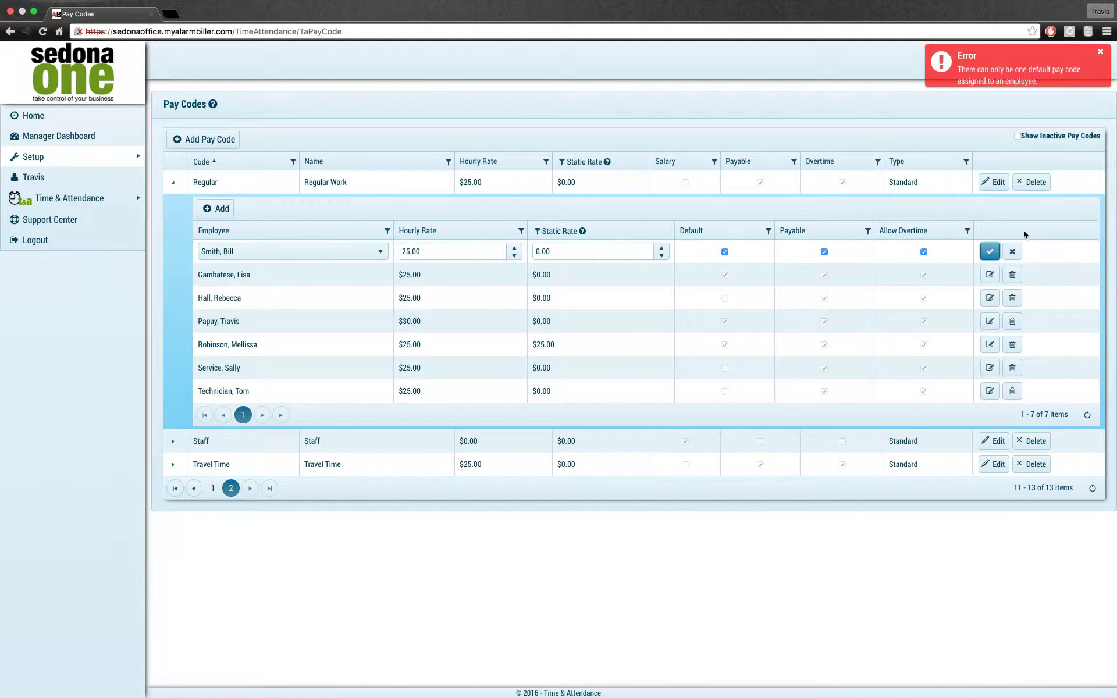
click(1013, 252)
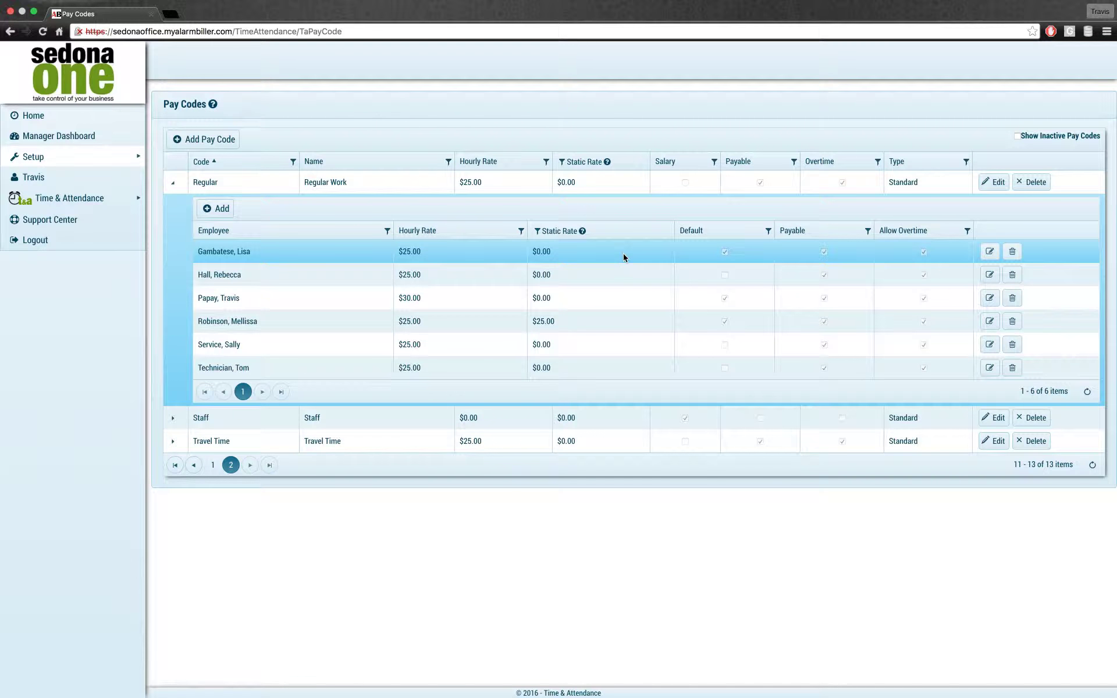
Step: Return to the Employees list and open the employee's record for editing
mouse_move(33, 156)
click(184, 155)
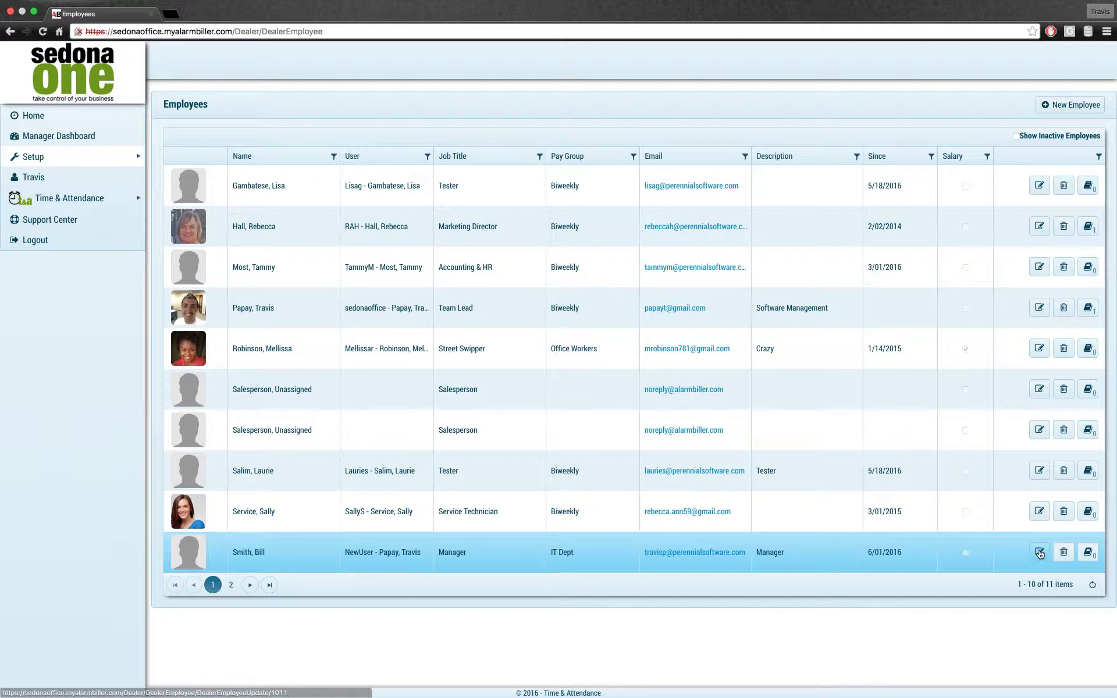
click(1040, 552)
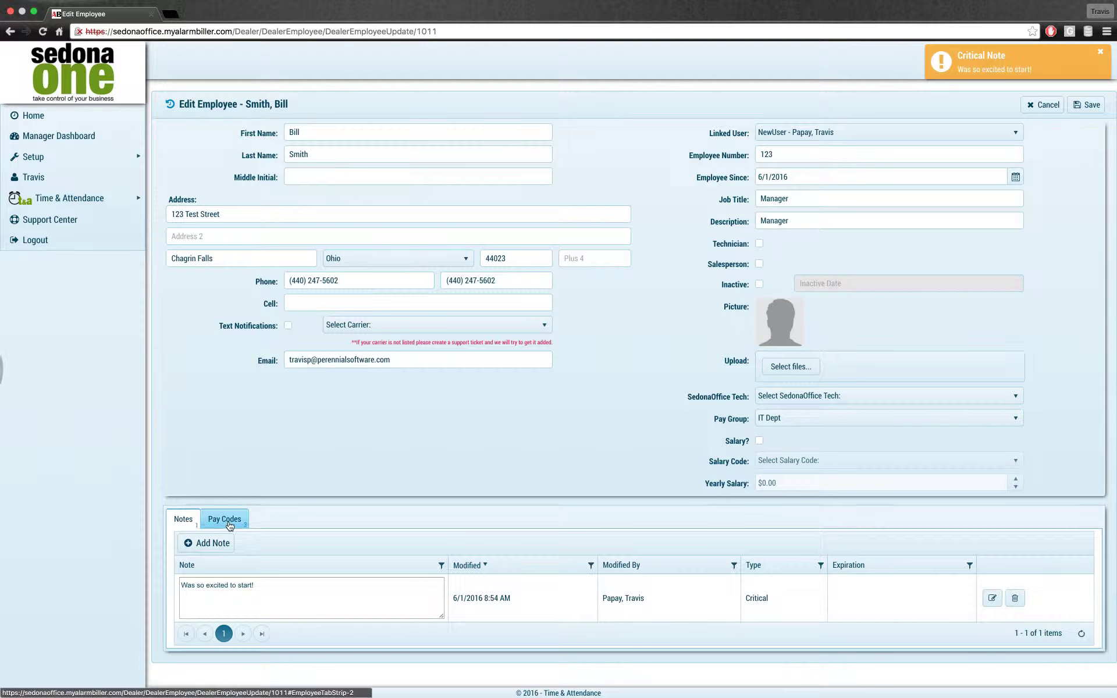
Step: Show the employee's assigned pay codes, sorted by code
click(227, 521)
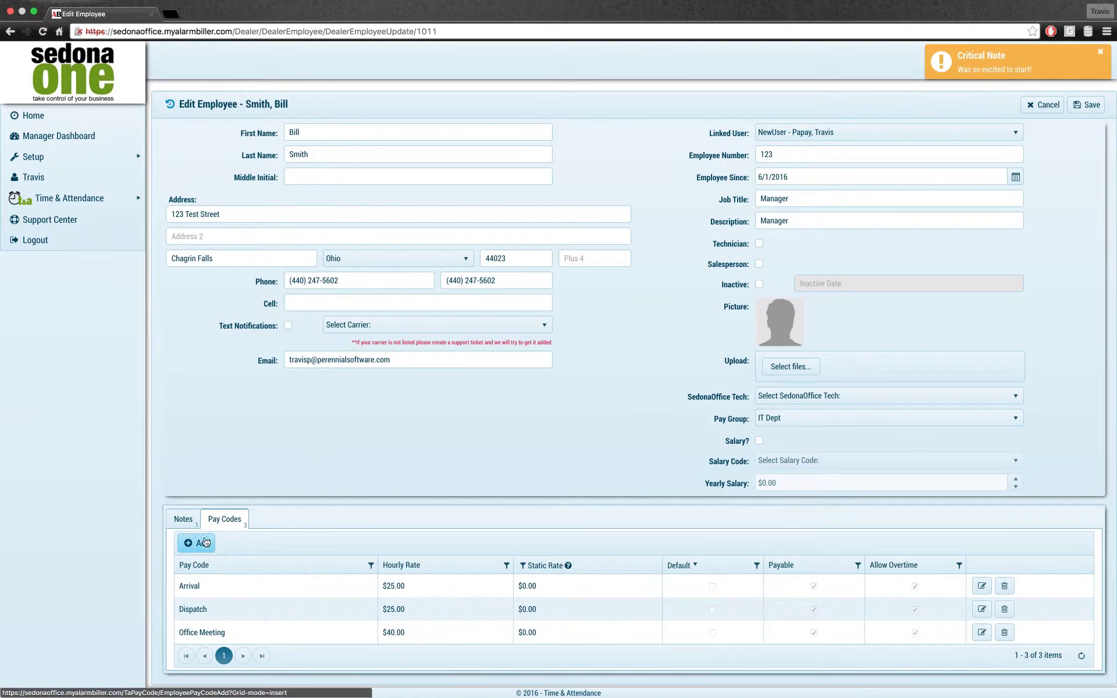
click(240, 571)
scroll(558, 522, down, 1)
Step: Add Regular ($25.00 hourly) as the employee's default pay code and save it
click(197, 539)
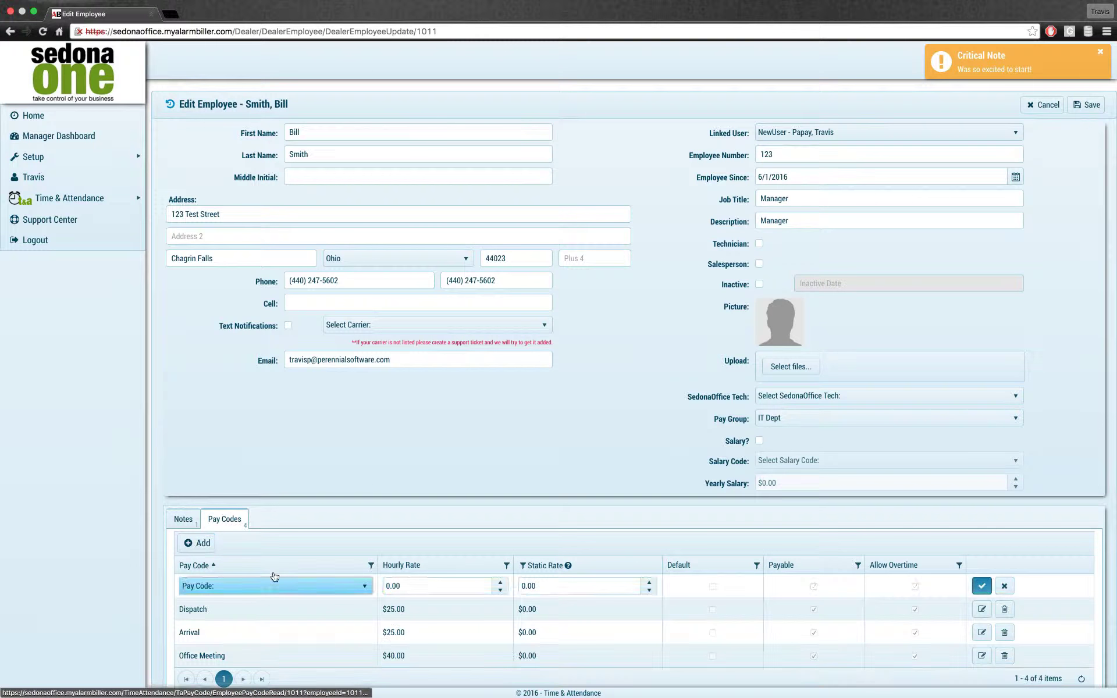
click(275, 591)
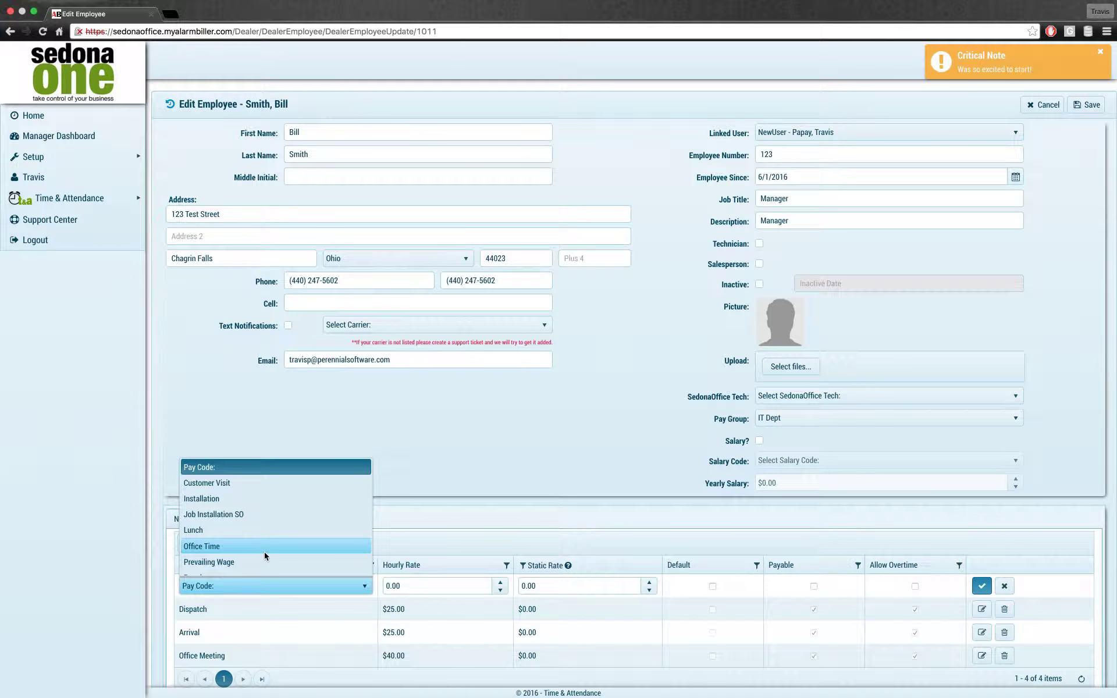
scroll(238, 523, down, 1)
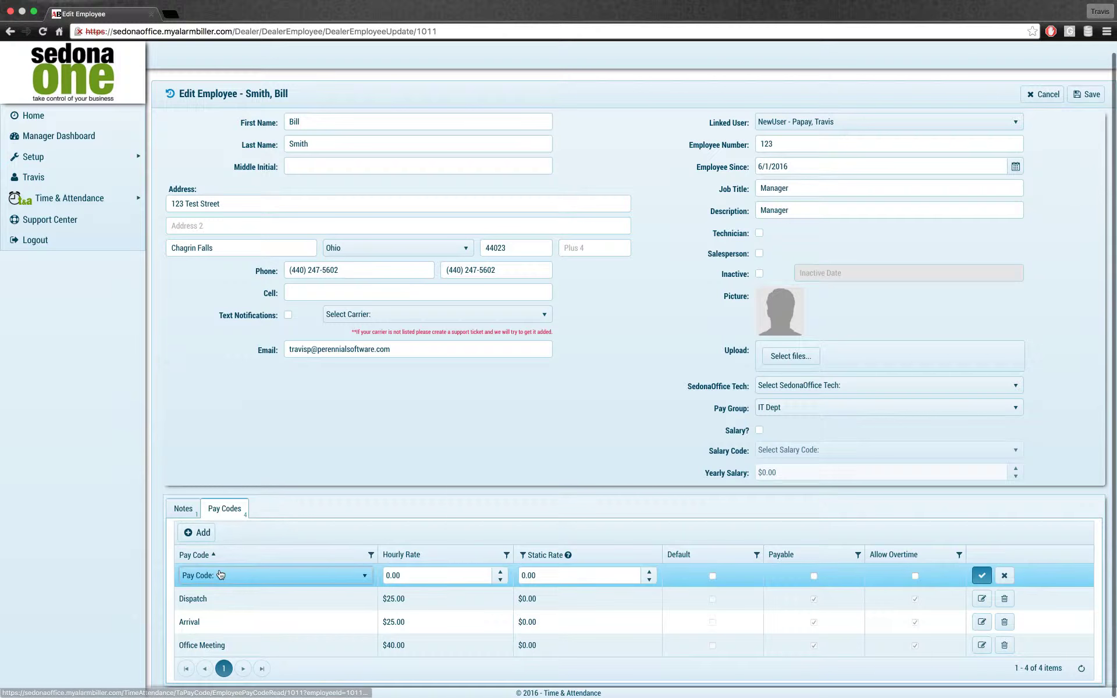
click(220, 575)
click(227, 542)
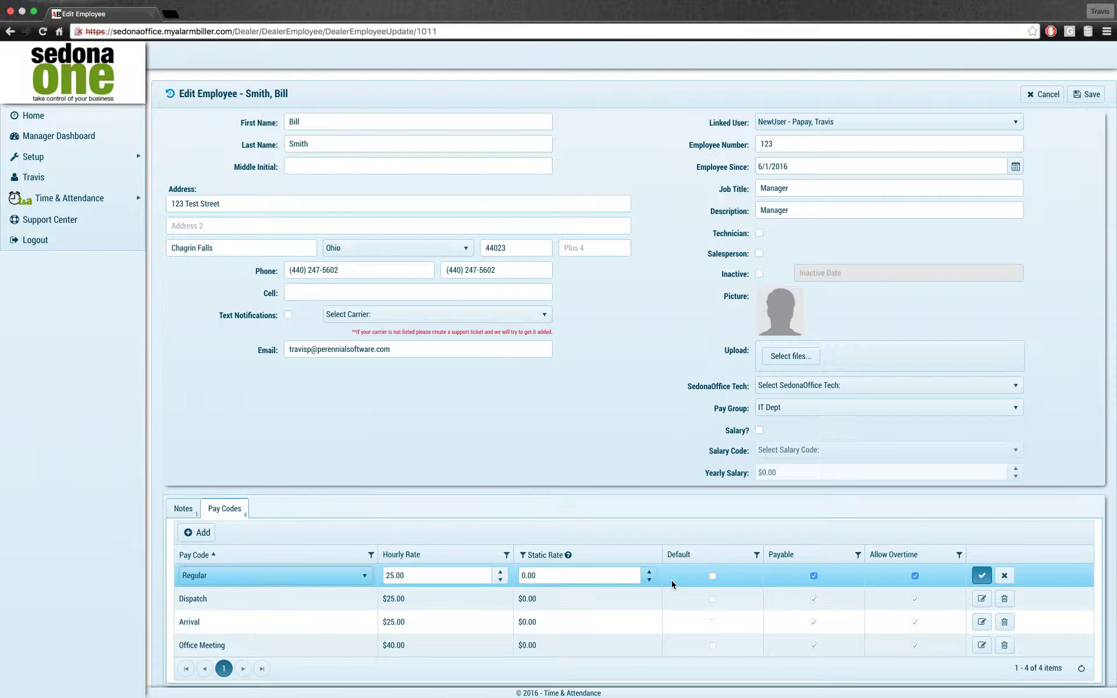
click(713, 576)
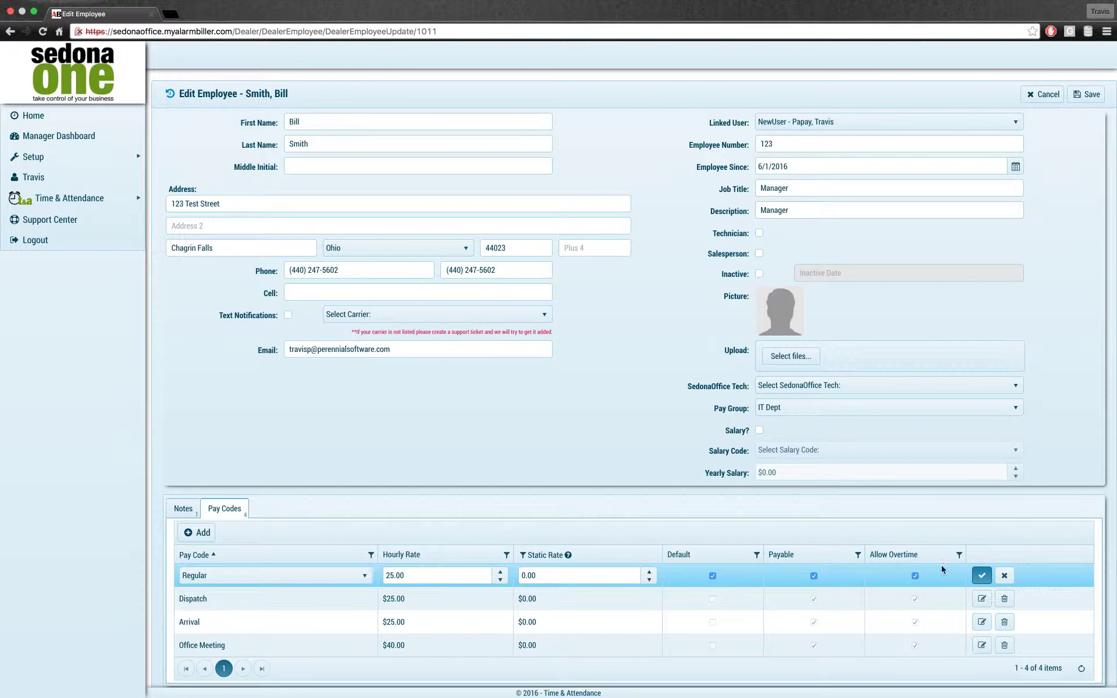
click(986, 576)
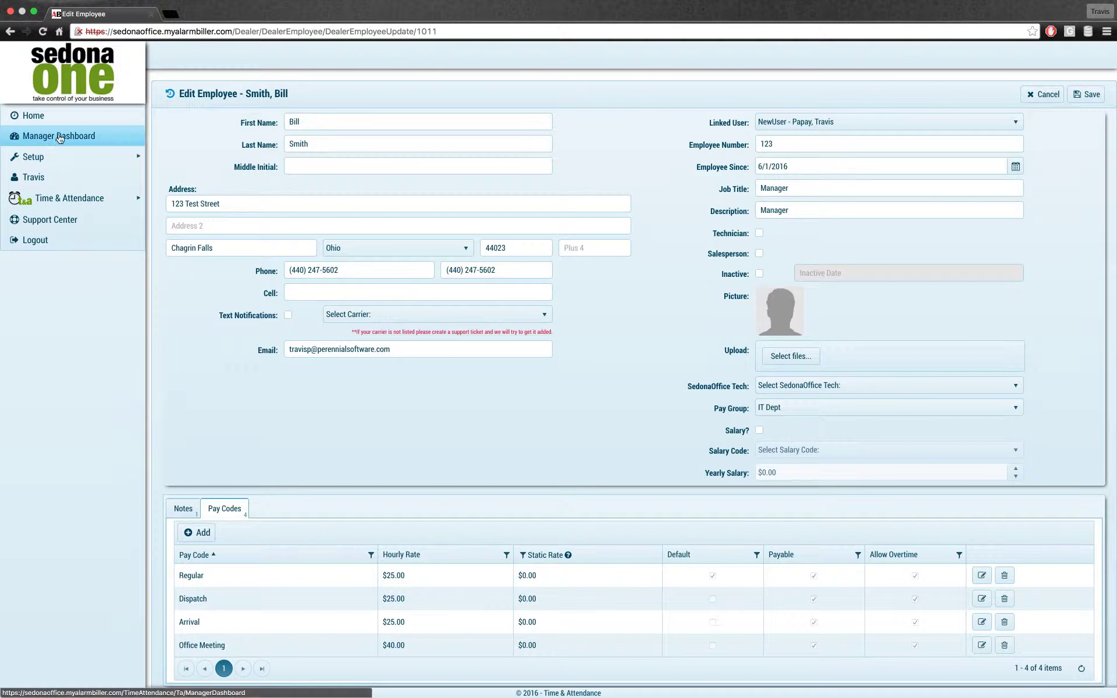
mouse_move(87, 156)
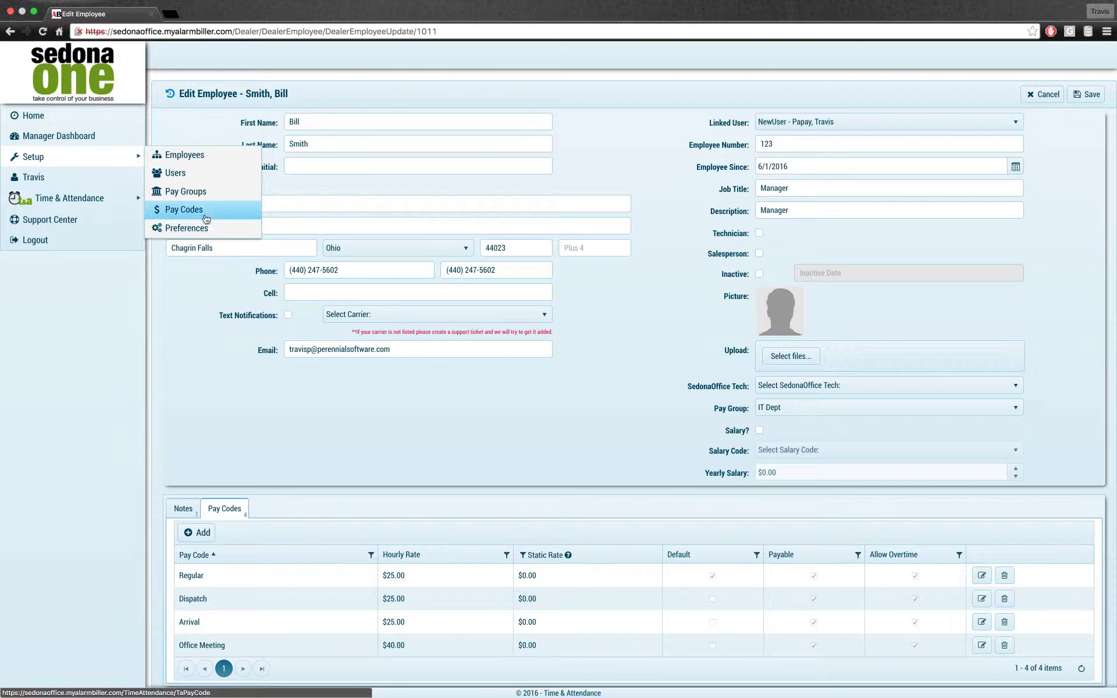
Step: Leave the employee page for Setup > Users and open NewUser from User Manager page 2
click(195, 186)
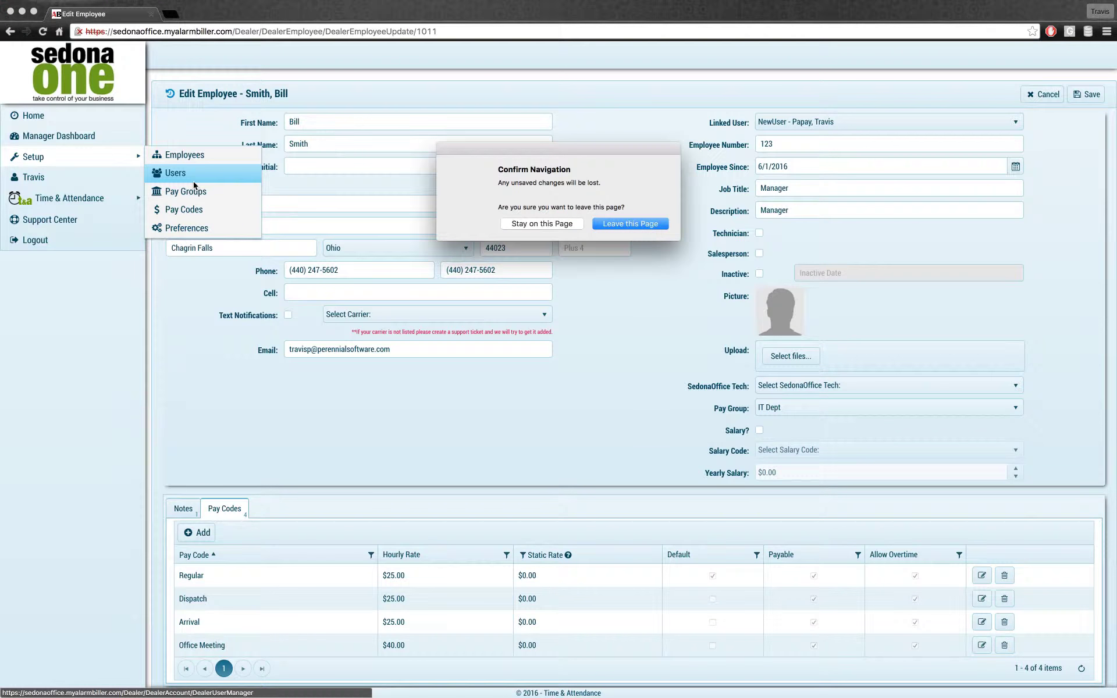
click(644, 224)
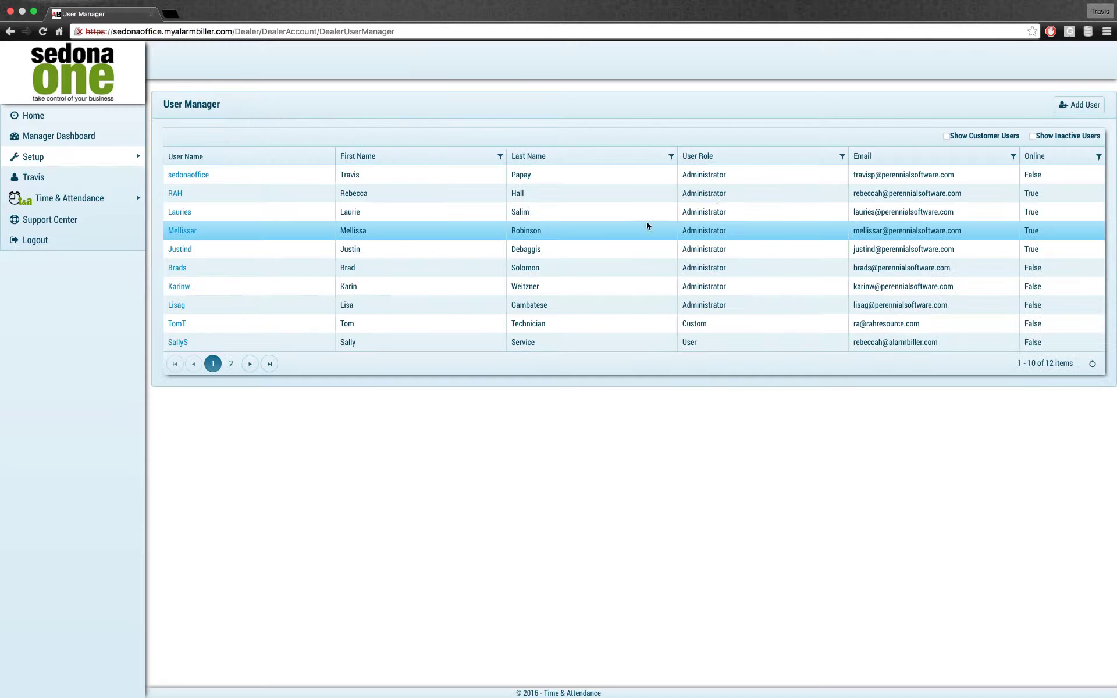
click(647, 226)
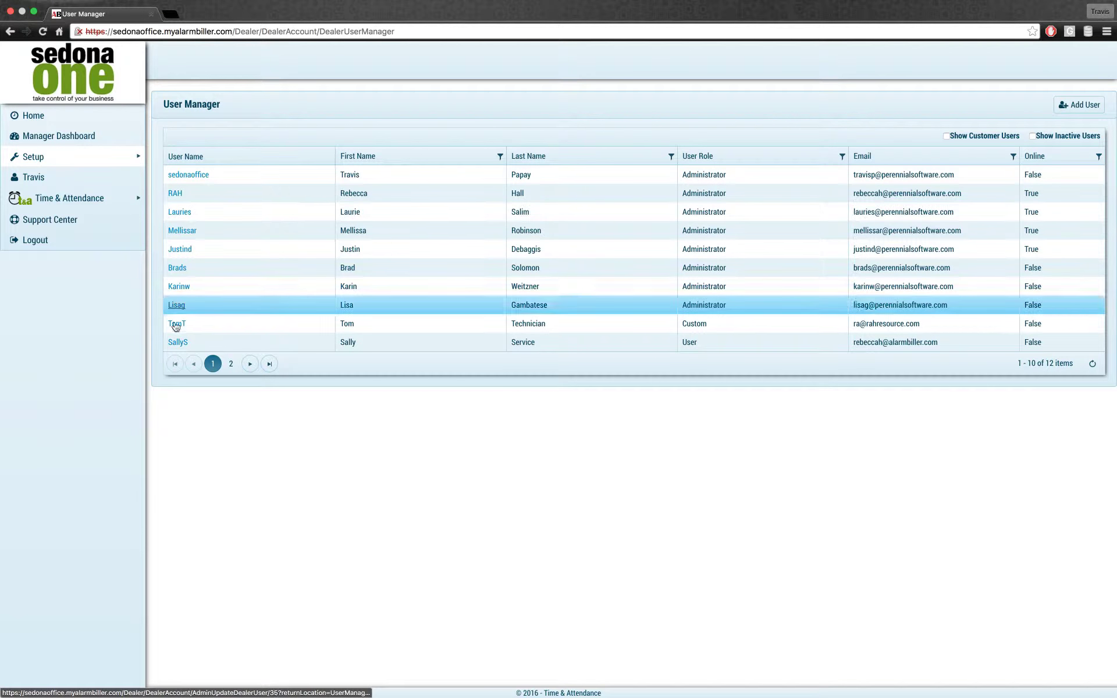
click(231, 364)
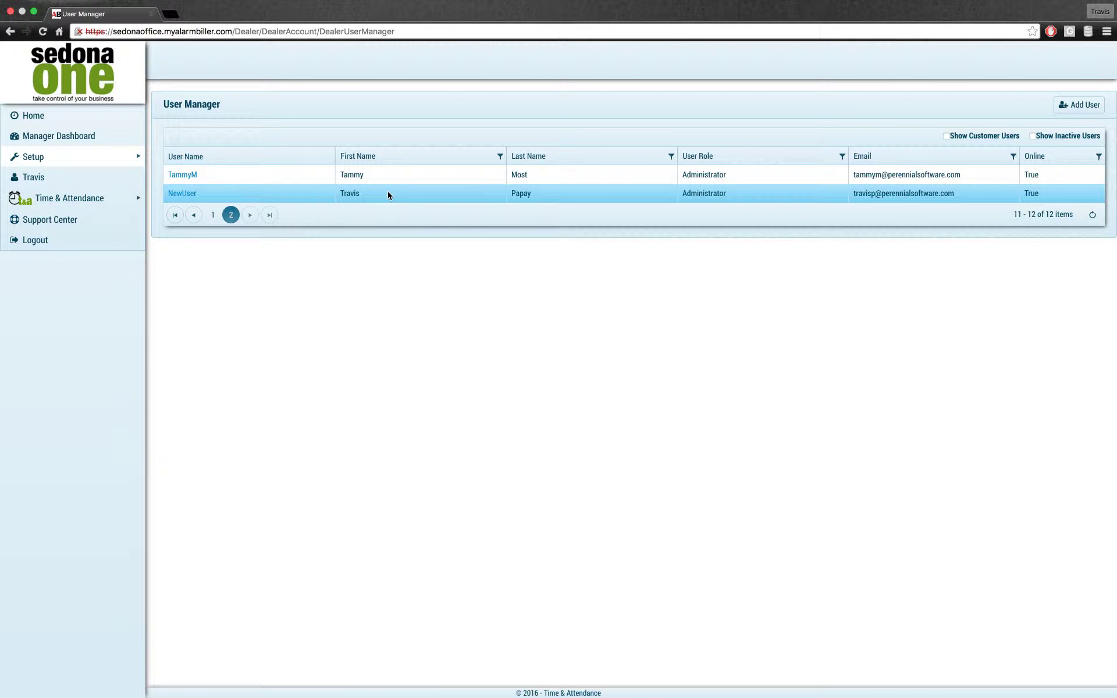
click(187, 194)
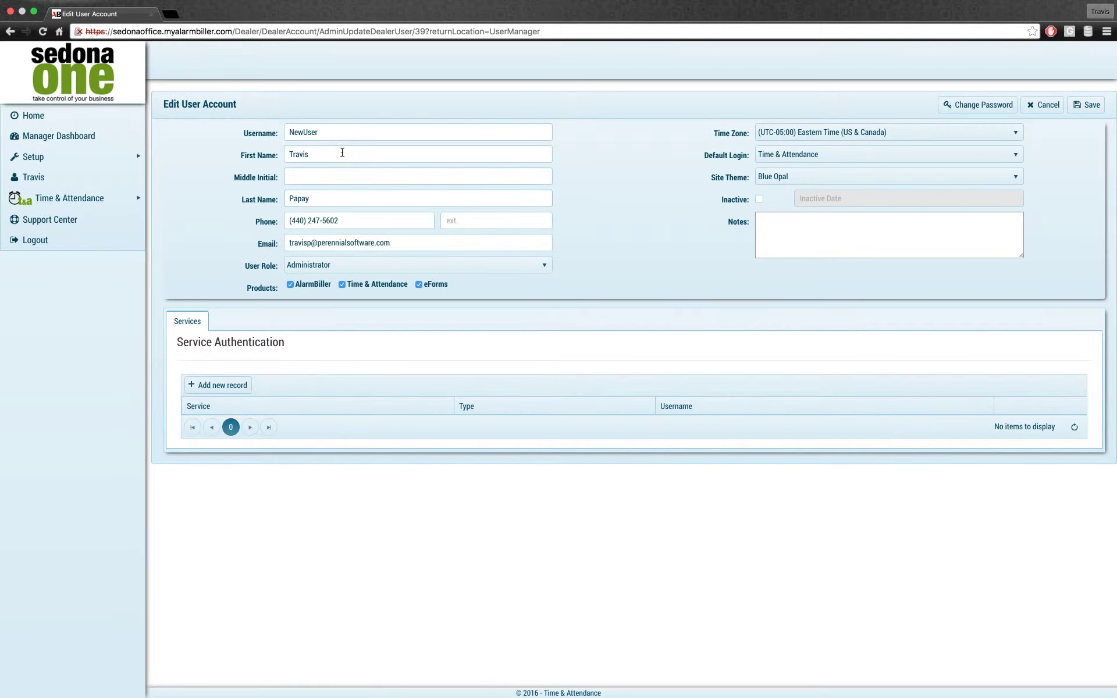
Step: Replace NewUser's first and last name with the new employee's name and save the account
click(249, 155)
text(Bil)
key(Tab)
key(shift+Tab)
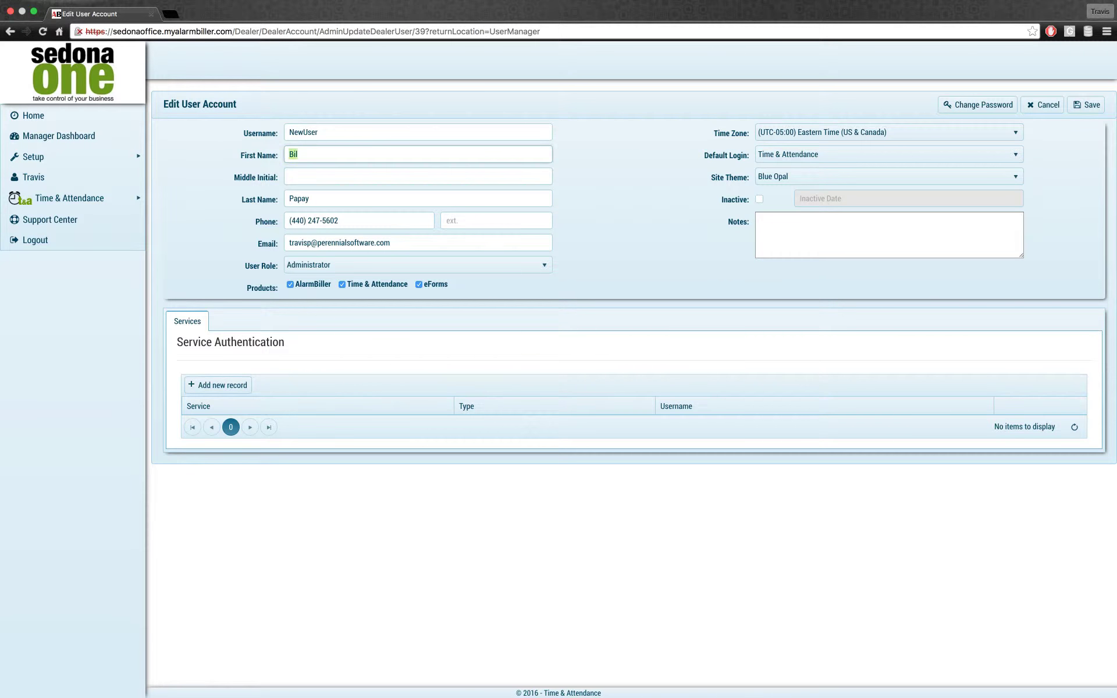
text(l)
key(Tab)
key(Tab)
text(Sm)
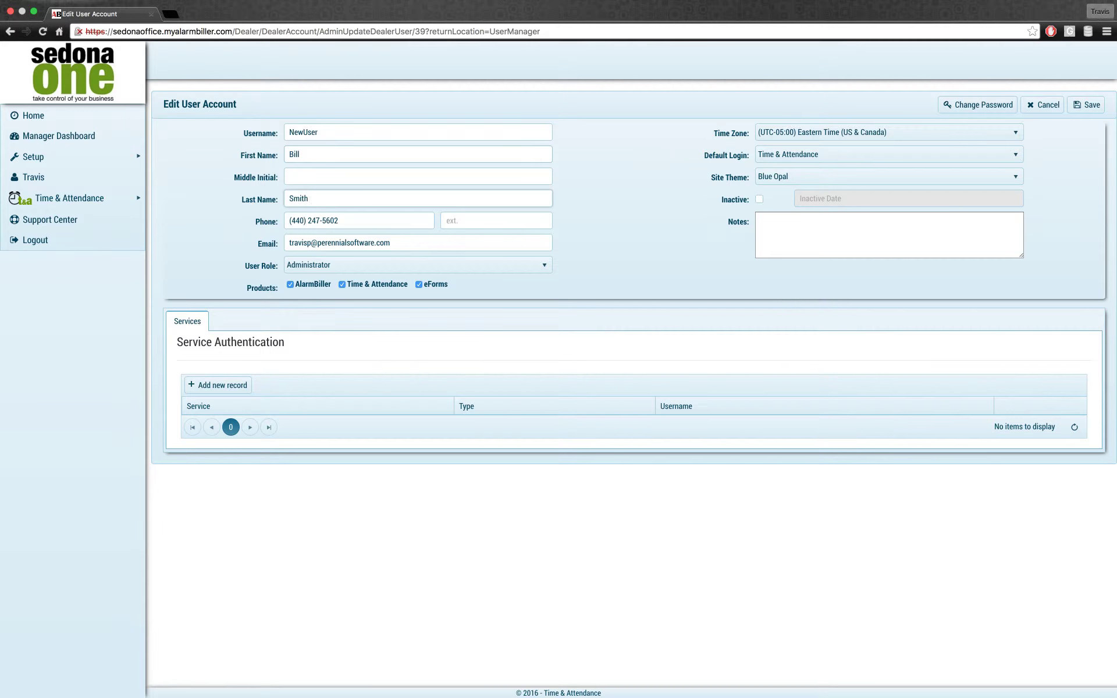
click(1086, 107)
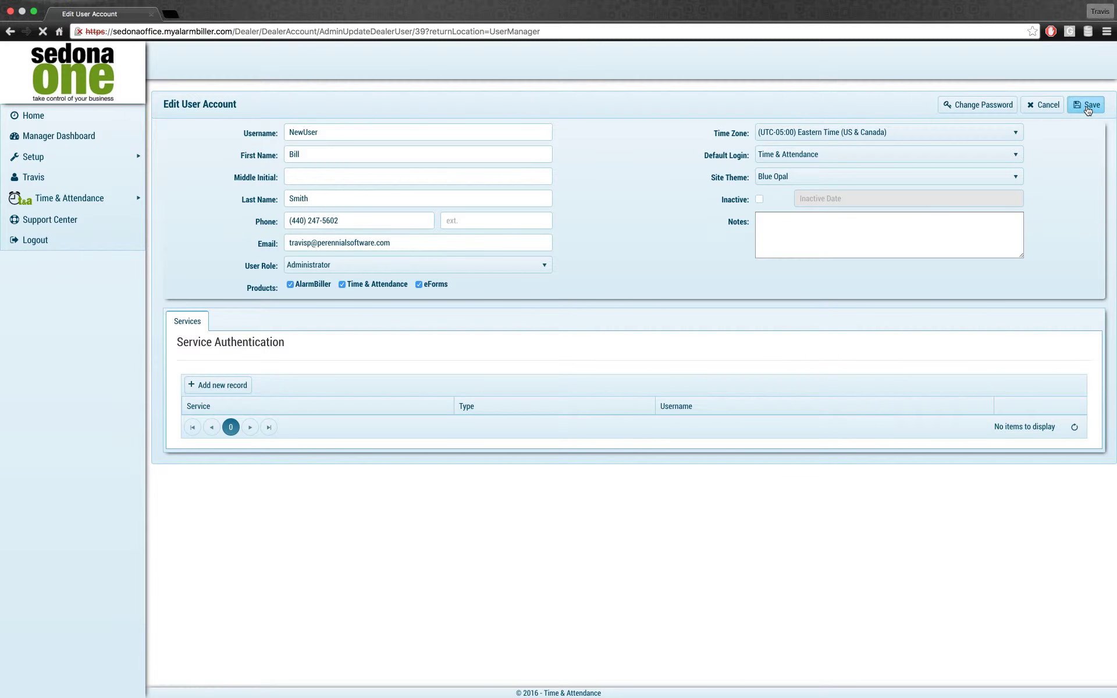